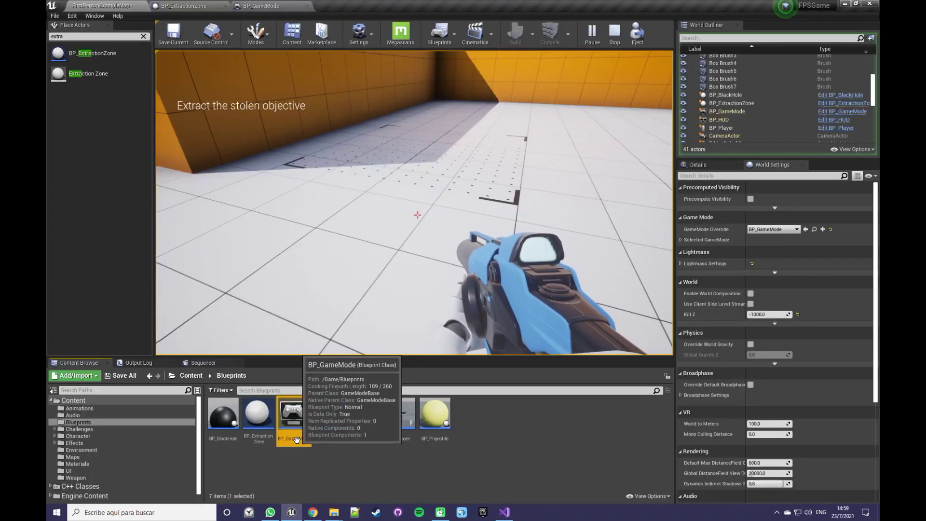
# Stop the play session and force delete the old BP_GameMode asset.
pyautogui.click(319, 465)
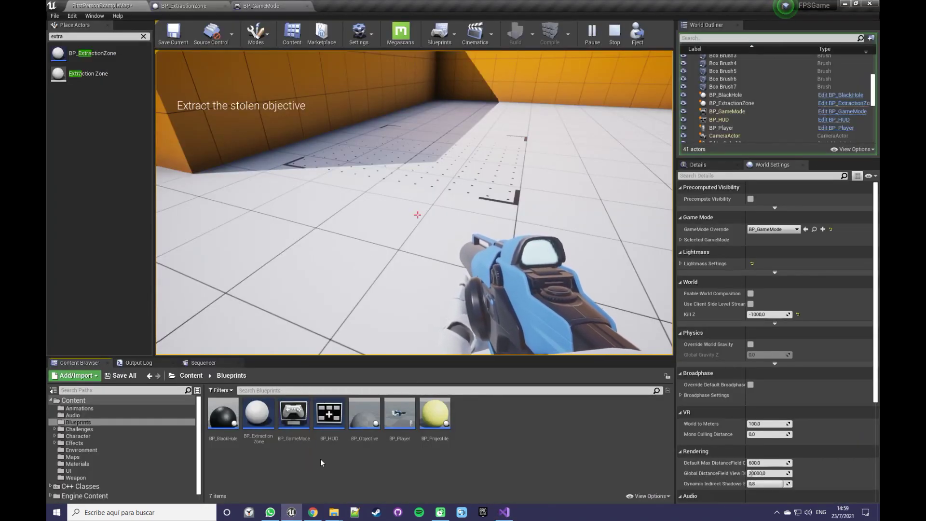
pyautogui.press('Escape')
pyautogui.click(306, 432)
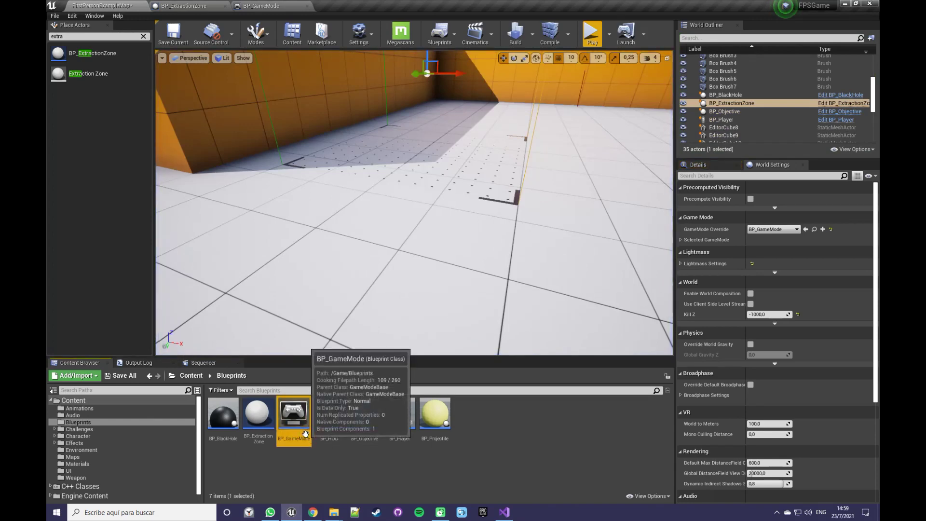
pyautogui.press('Delete')
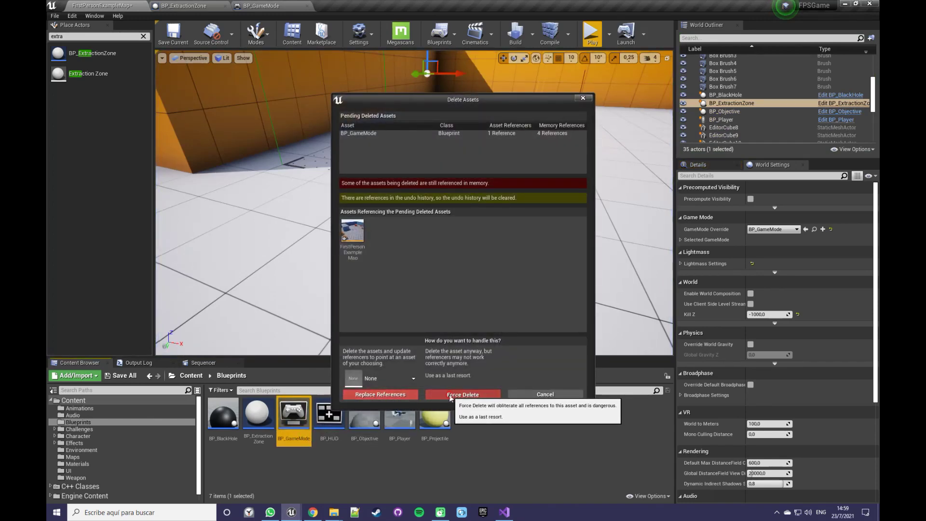
pyautogui.click(450, 397)
# Create a new BP_GameMode Blueprint from FPSGameMode and set it as the level's GameMode Override.
pyautogui.rightClick(309, 452)
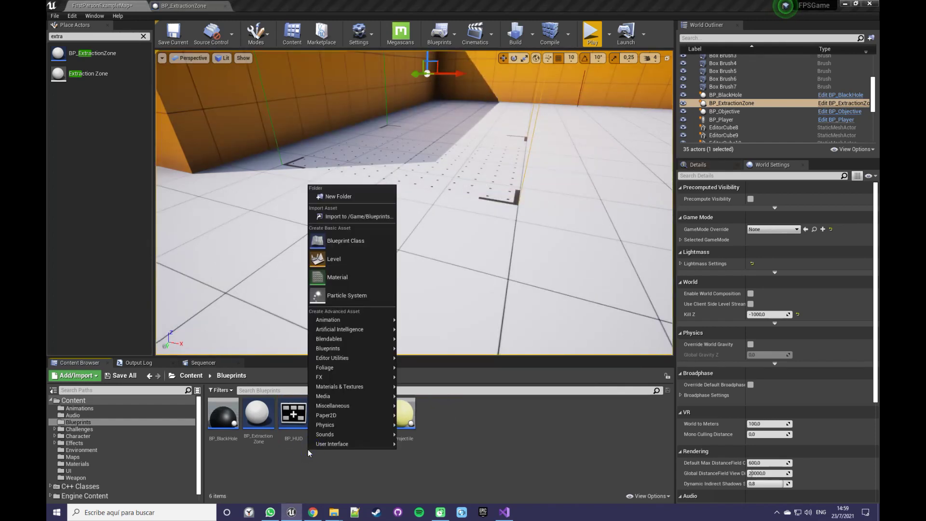
pyautogui.click(359, 239)
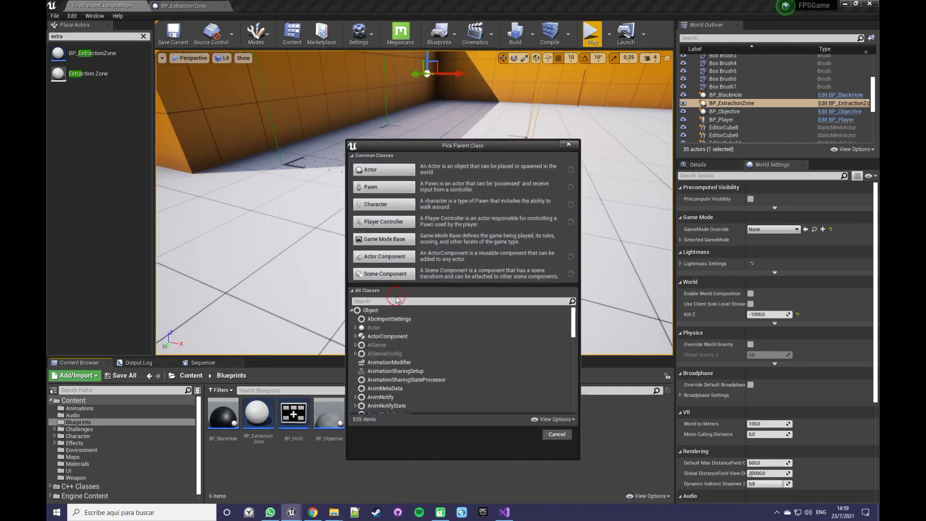
pyautogui.write('FPS')
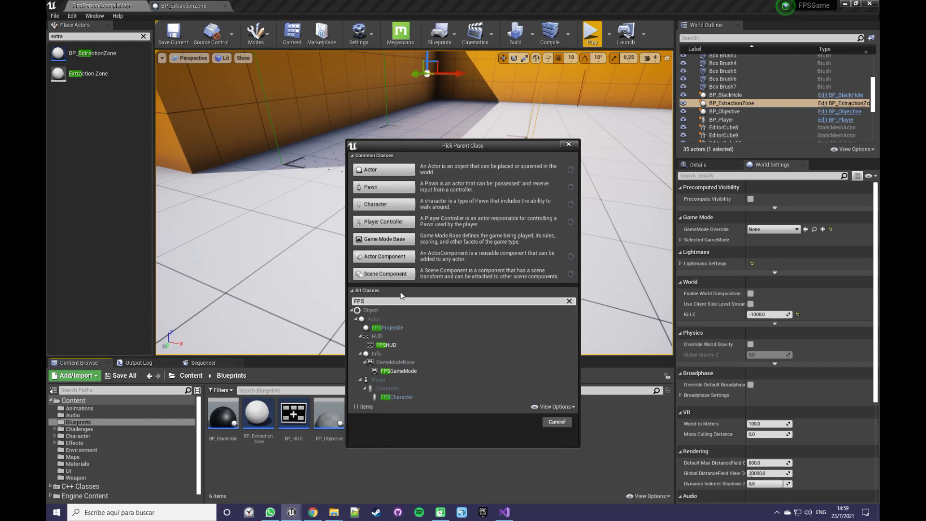
pyautogui.click(398, 371)
pyautogui.click(533, 425)
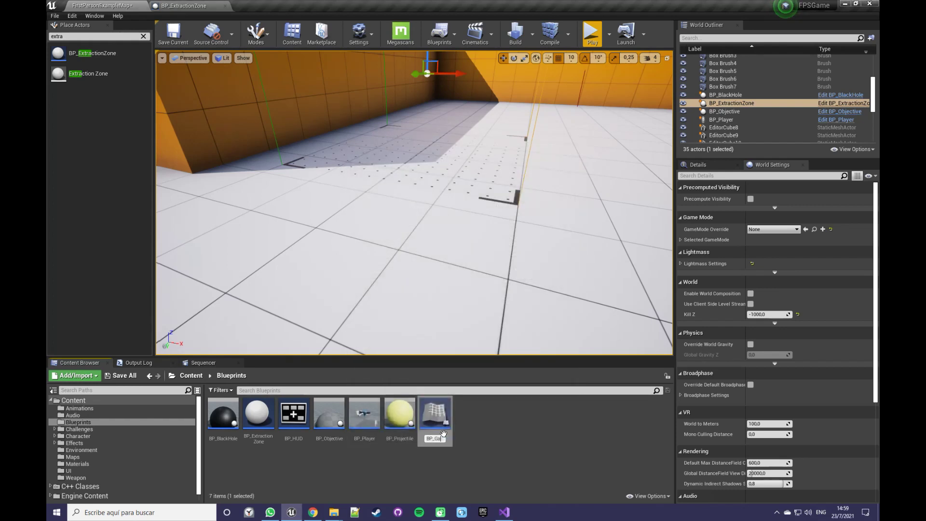
pyautogui.press('Return')
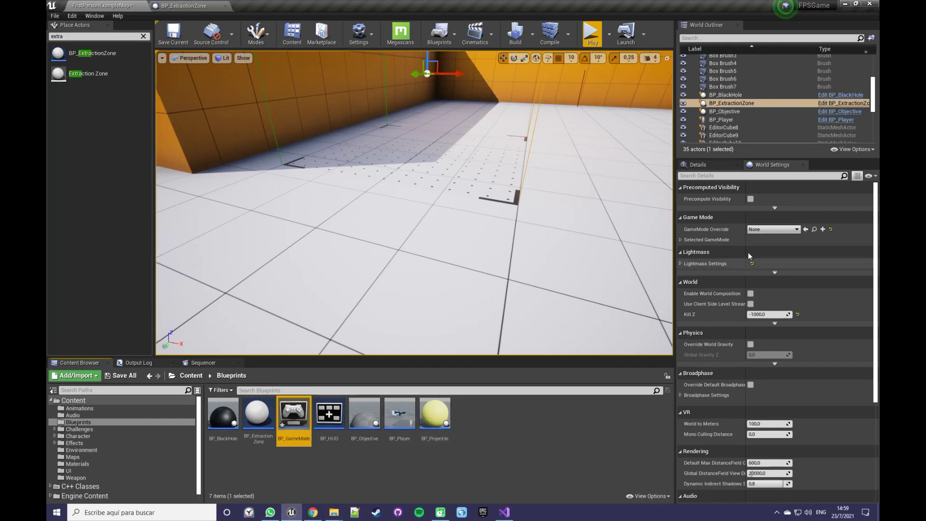
pyautogui.click(773, 229)
pyautogui.click(793, 265)
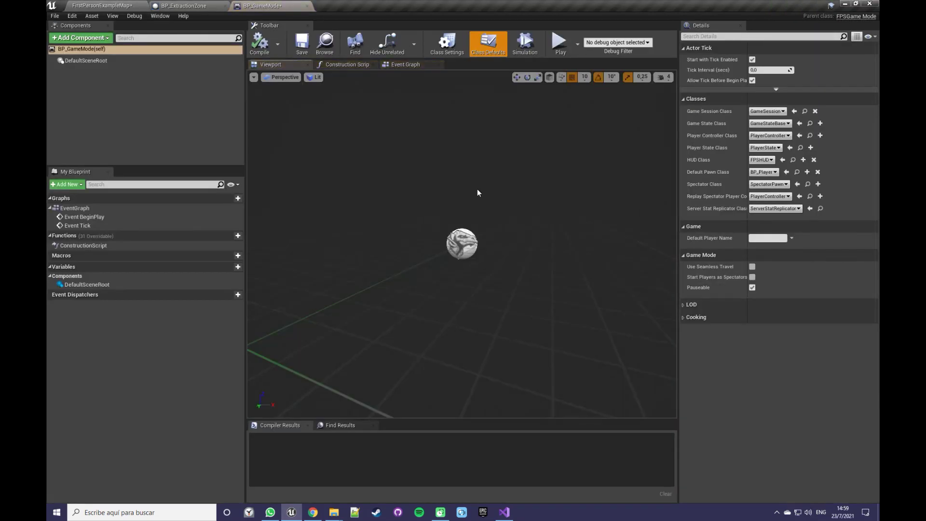
# Set BP_GameMode's HUD Class to BP_HUD, compile and save, then close both Blueprint editors.
pyautogui.click(766, 161)
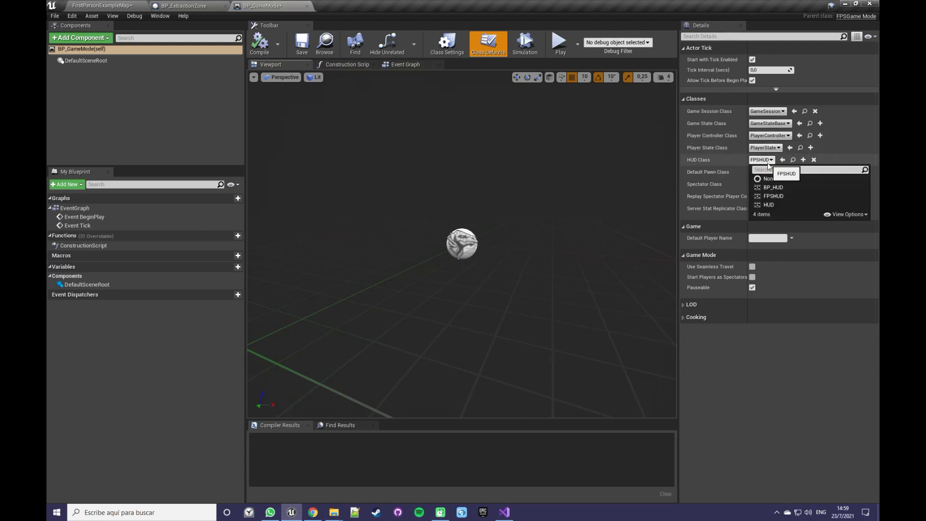
pyautogui.click(769, 188)
pyautogui.click(259, 42)
pyautogui.click(302, 42)
pyautogui.click(307, 6)
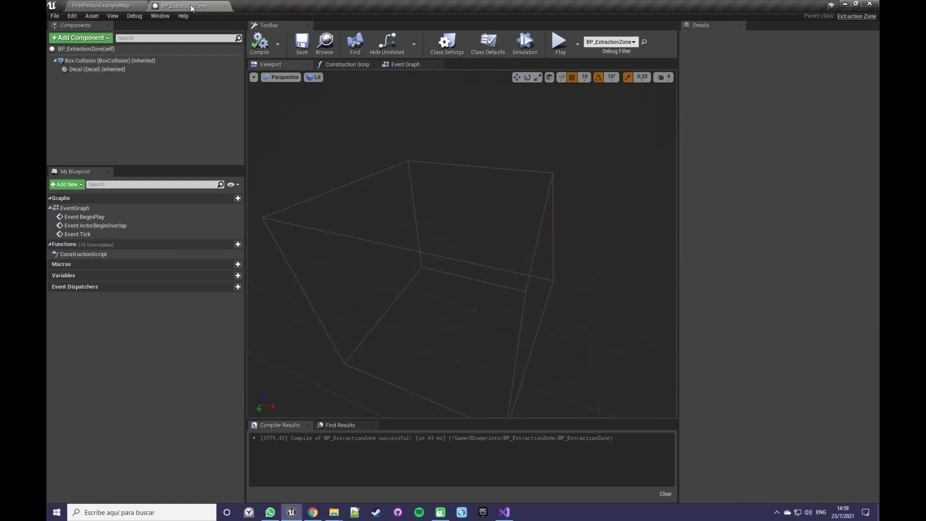
pyautogui.click(226, 6)
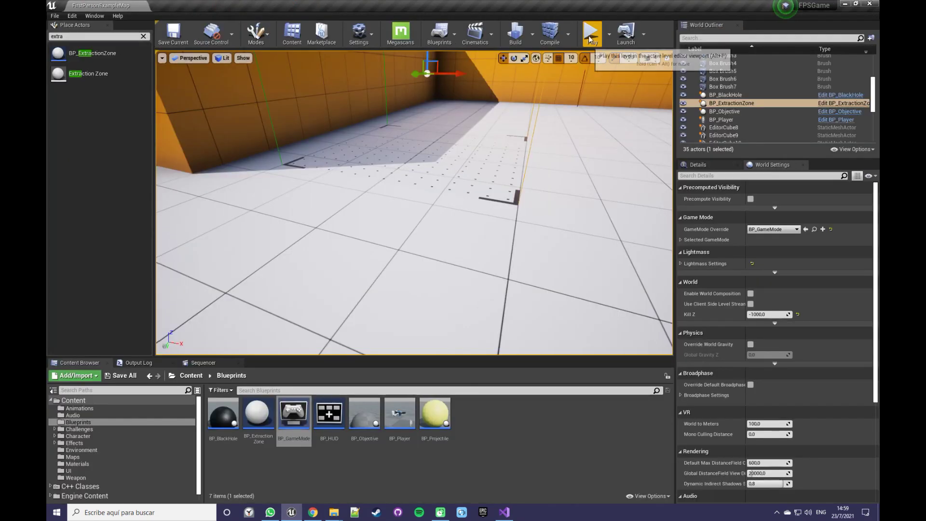
# Playtest the level by walking to the objective and picking it up.
pyautogui.click(592, 34)
pyautogui.press('w')
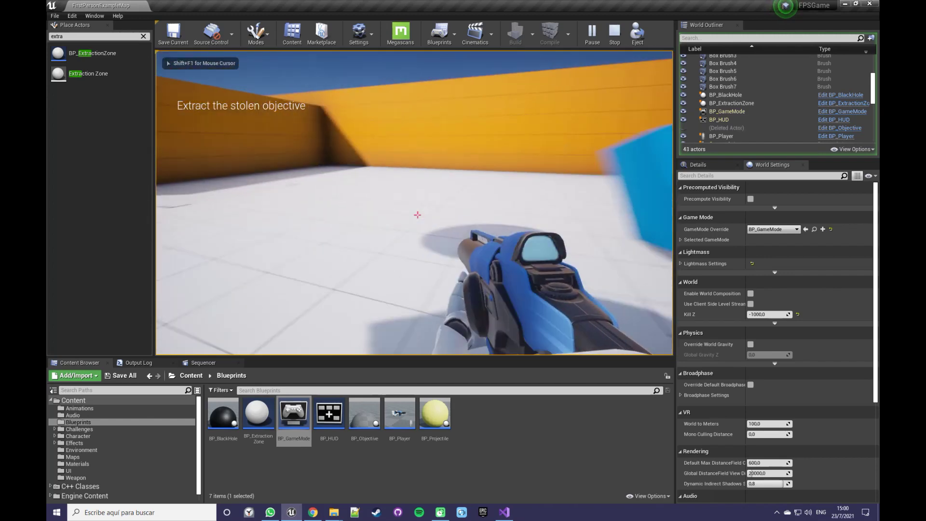
pyautogui.press('w')
pyautogui.press('w')
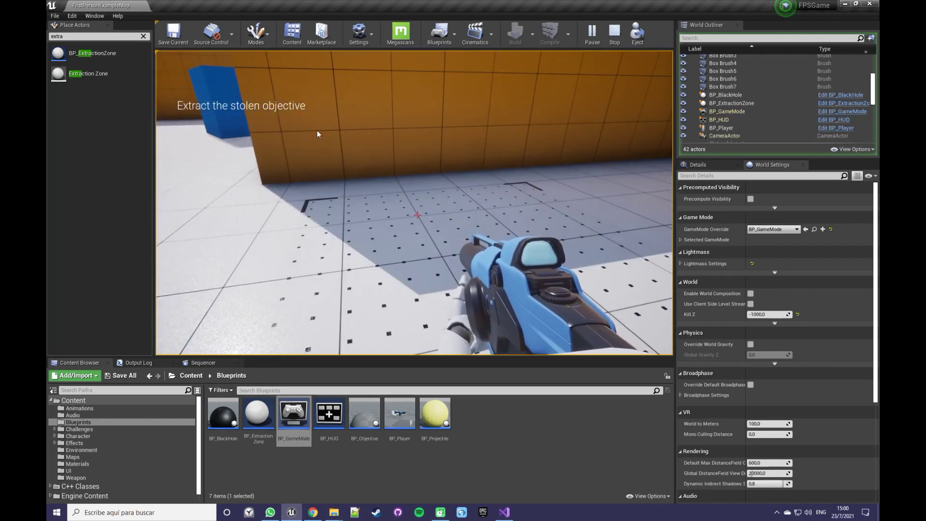
pyautogui.press('Escape')
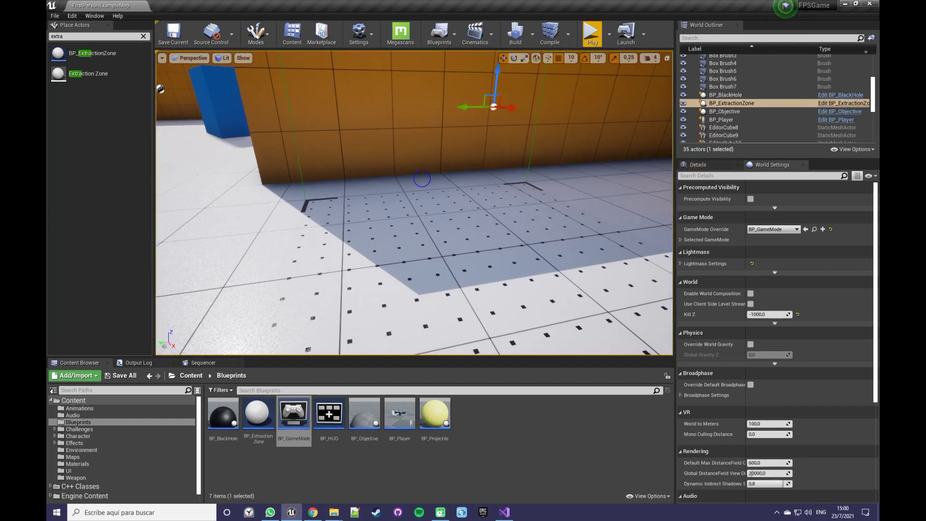
pyautogui.moveTo(292, 135); pyautogui.dragTo(270, 193)
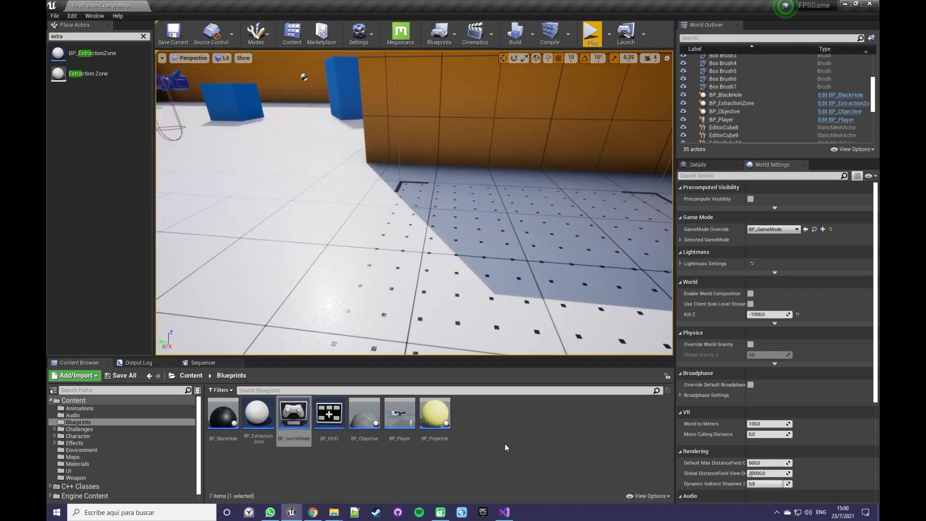
# Delete both UE_LOG debug lines from ExtractionZone.cpp in Visual Studio and save.
pyautogui.click(505, 512)
pyautogui.click(401, 286)
pyautogui.moveTo(667, 302); pyautogui.dragTo(667, 288)
pyautogui.press('BackSpace')
pyautogui.moveTo(733, 275); pyautogui.dragTo(709, 261)
pyautogui.press('BackSpace')
pyautogui.hotkey('ctrl', 's')
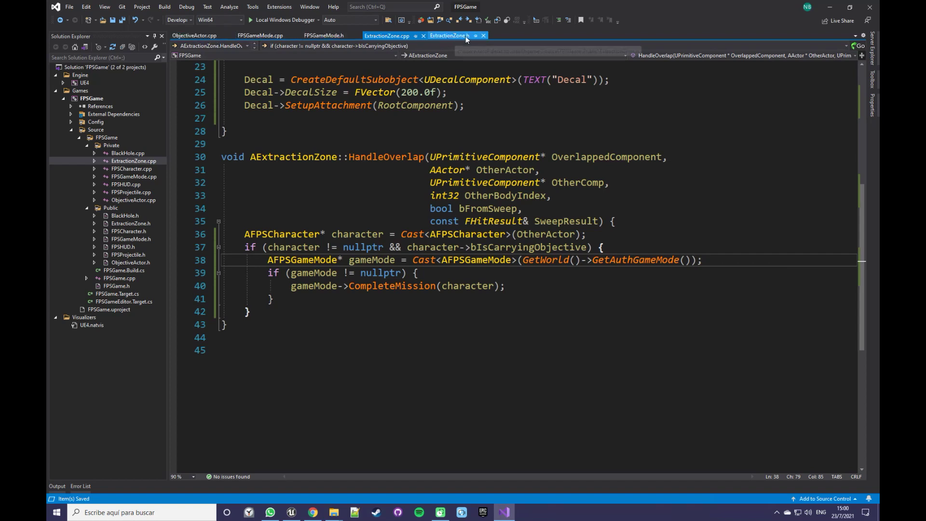
# Review FPSGameMode.cpp and FPSGameMode.h, close ObjectiveActor.cpp, and return to Unreal.
pyautogui.click(277, 38)
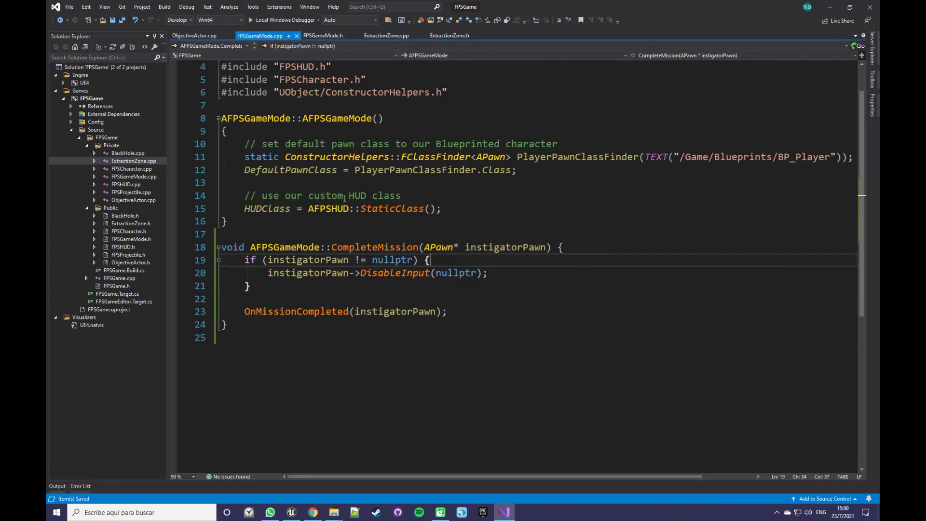
pyautogui.click(331, 39)
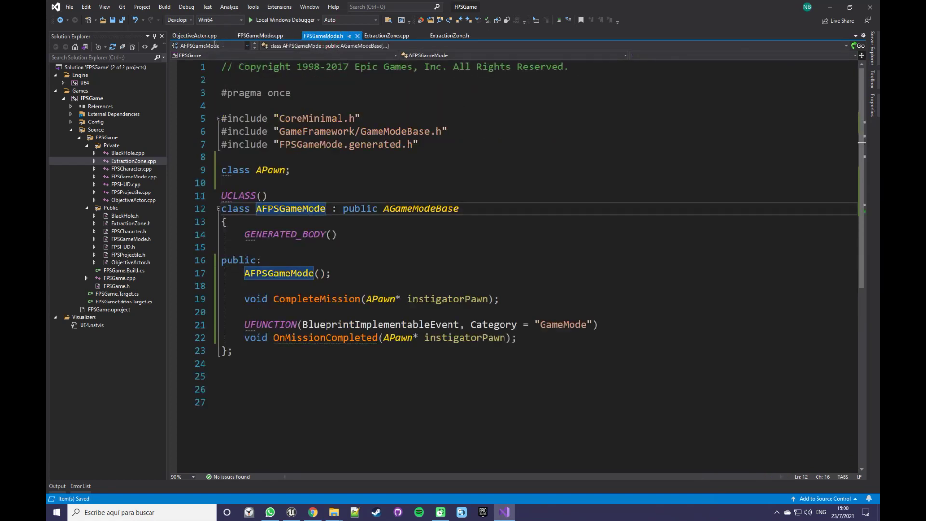
pyautogui.click(212, 36)
pyautogui.click(230, 36)
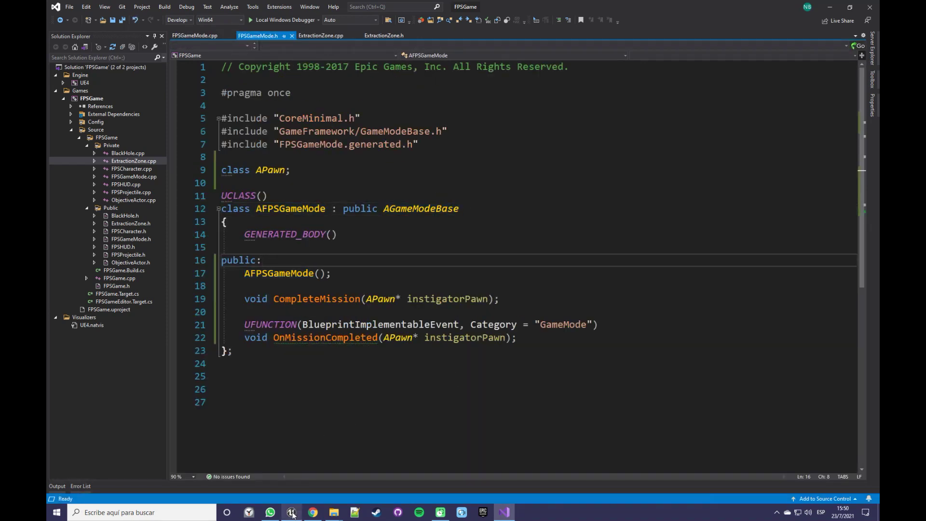
pyautogui.click(291, 512)
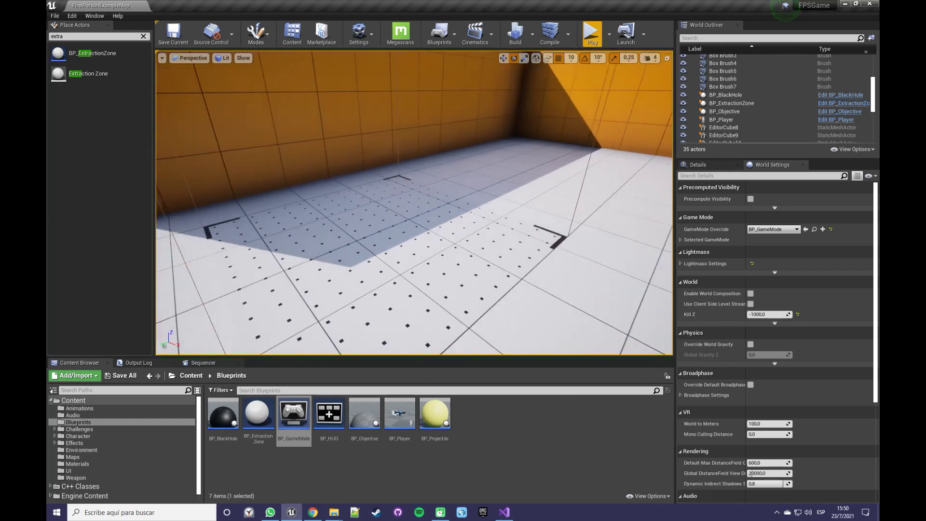
# Open BP_GameMode in the full Blueprint editor and delete the Event Tick node.
pyautogui.doubleClick(294, 414)
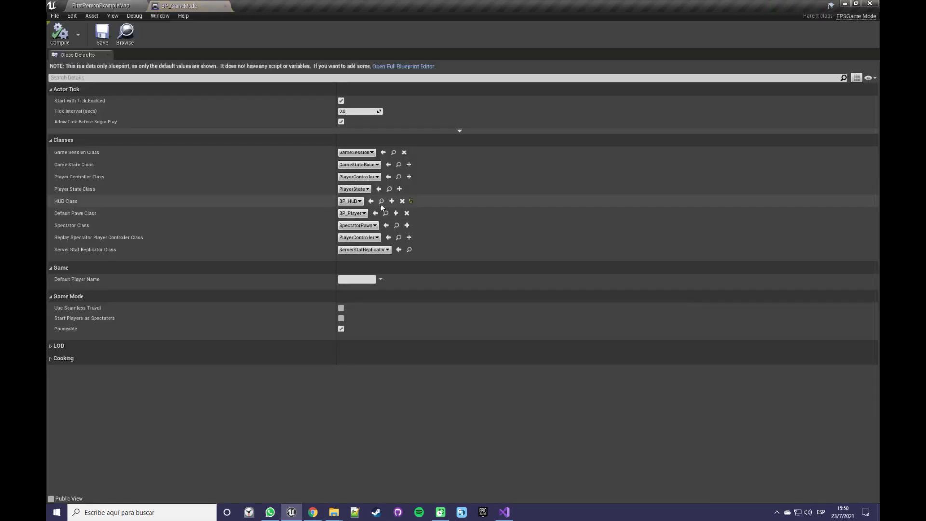
pyautogui.click(407, 66)
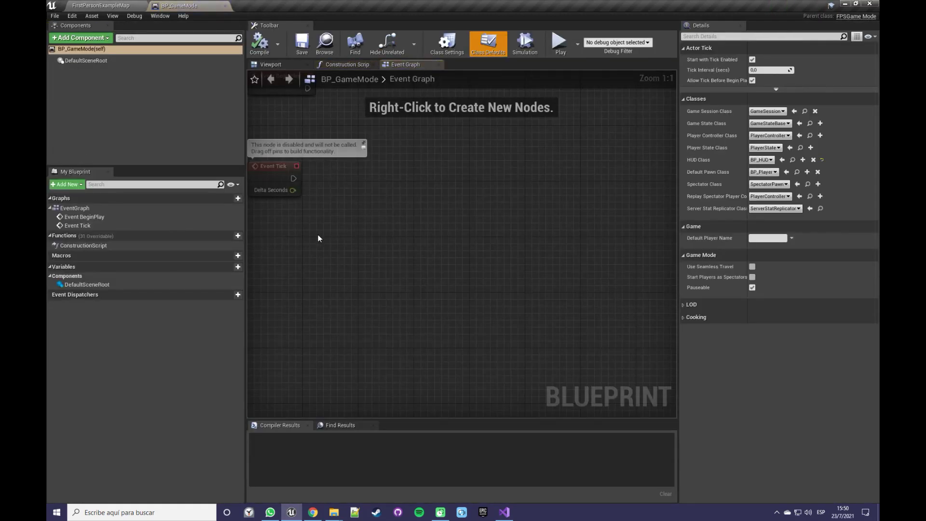
pyautogui.moveTo(318, 237); pyautogui.dragTo(449, 243, button='right')
pyautogui.click(409, 172)
pyautogui.press('Delete')
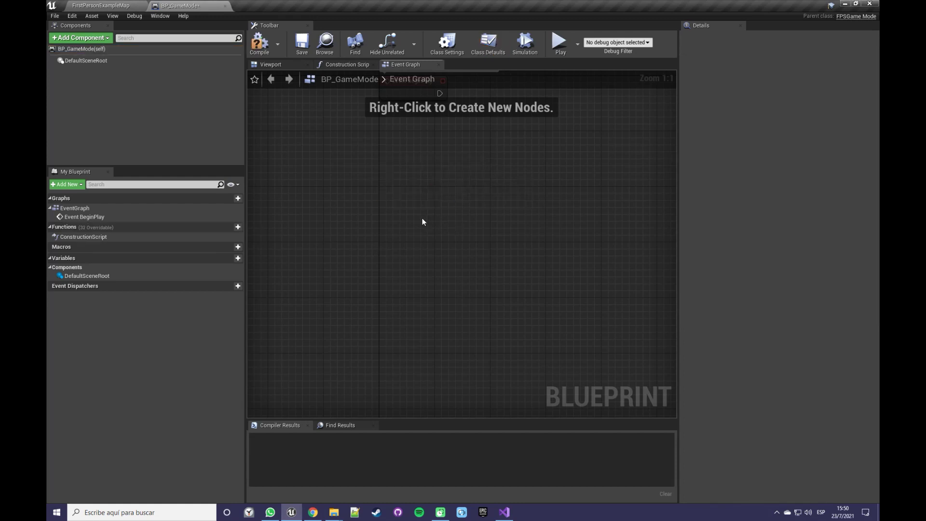
# Add an Event On Mission Completed node, remove Event BeginPlay, and compile.
pyautogui.rightClick(404, 207)
pyautogui.write('on')
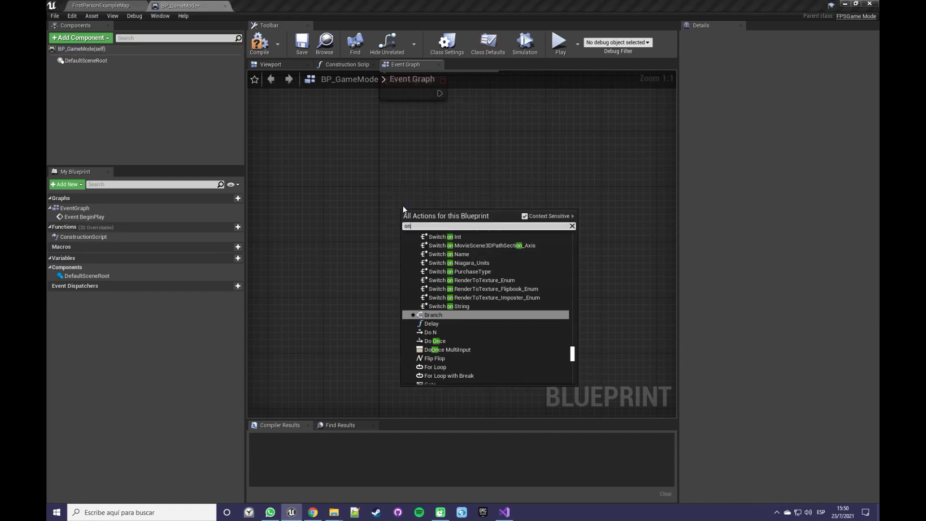
pyautogui.write('comple')
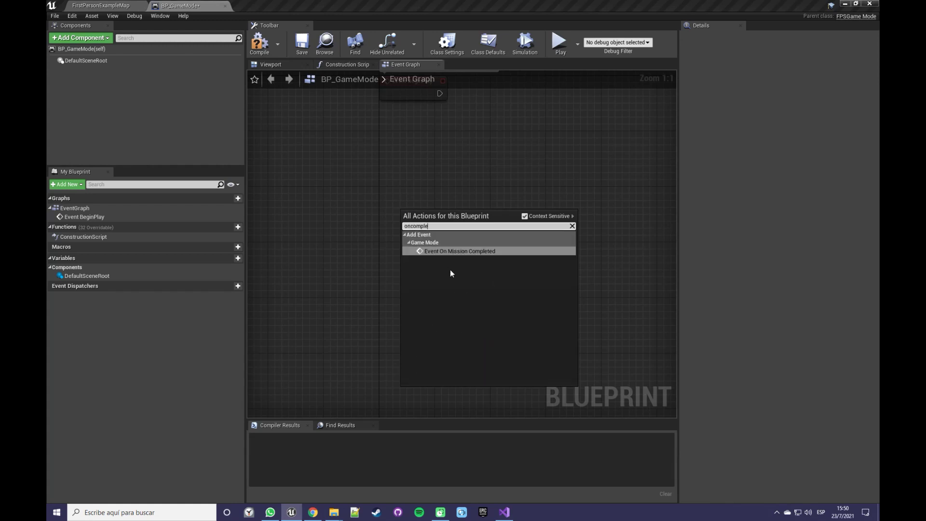
pyautogui.press('Return')
pyautogui.moveTo(466, 231); pyautogui.dragTo(451, 323, button='right')
pyautogui.click(403, 180)
pyautogui.press('Delete')
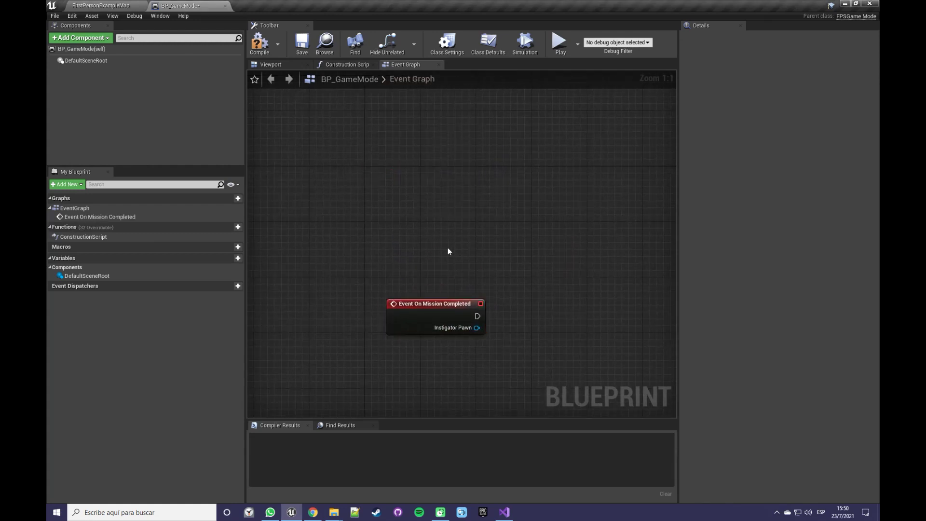
pyautogui.moveTo(438, 235); pyautogui.dragTo(438, 277, button='right')
pyautogui.moveTo(434, 346); pyautogui.dragTo(355, 207)
pyautogui.click(260, 43)
# Connect a Create Widget node to the On Mission Completed event.
pyautogui.click(118, 5)
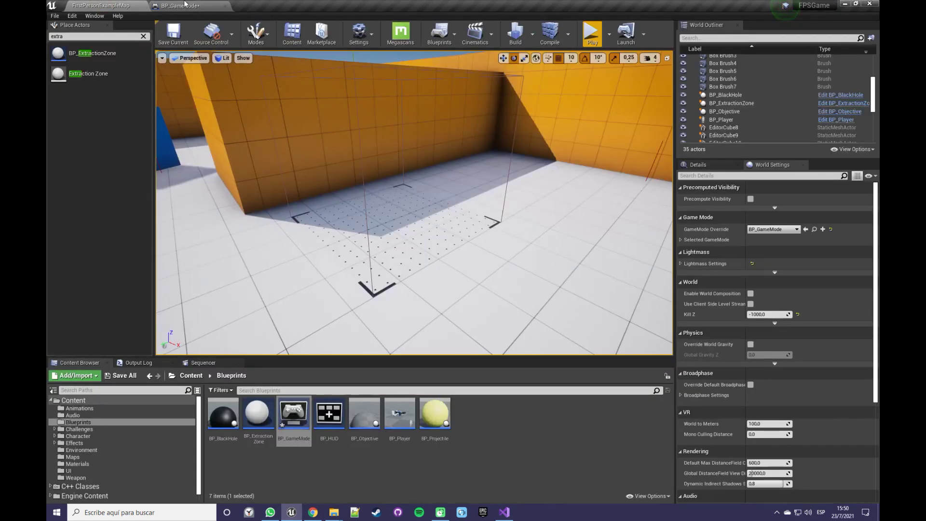
pyautogui.click(188, 5)
pyautogui.moveTo(415, 221); pyautogui.dragTo(493, 218)
pyautogui.write('createw')
pyautogui.press('Return')
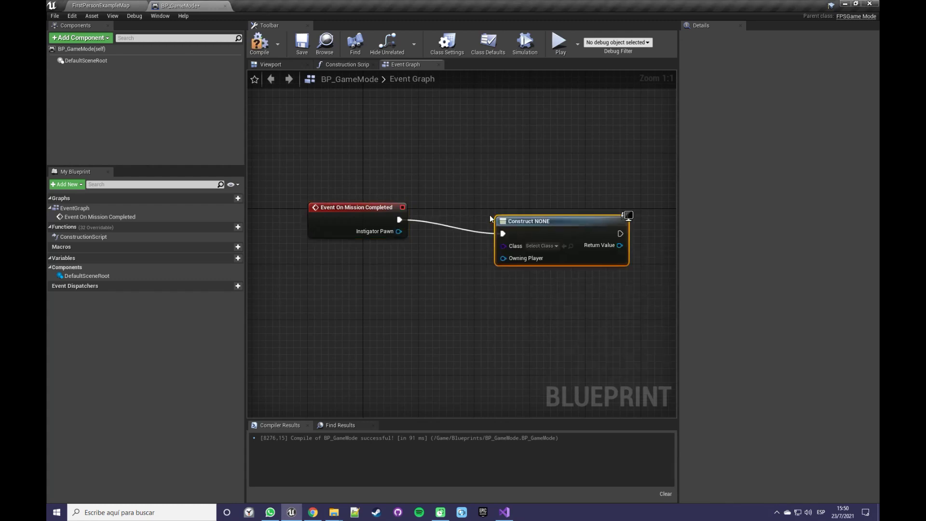
# Attach an Add to Viewport node to the widget's return value and line up the nodes.
pyautogui.moveTo(620, 202); pyautogui.dragTo(515, 172, button='right')
pyautogui.moveTo(515, 215)
pyautogui.mouseDown()
pyautogui.moveTo(603, 213)
pyautogui.moveTo(561, 179)
pyautogui.mouseUp()
pyautogui.write('add to')
pyautogui.press('Return')
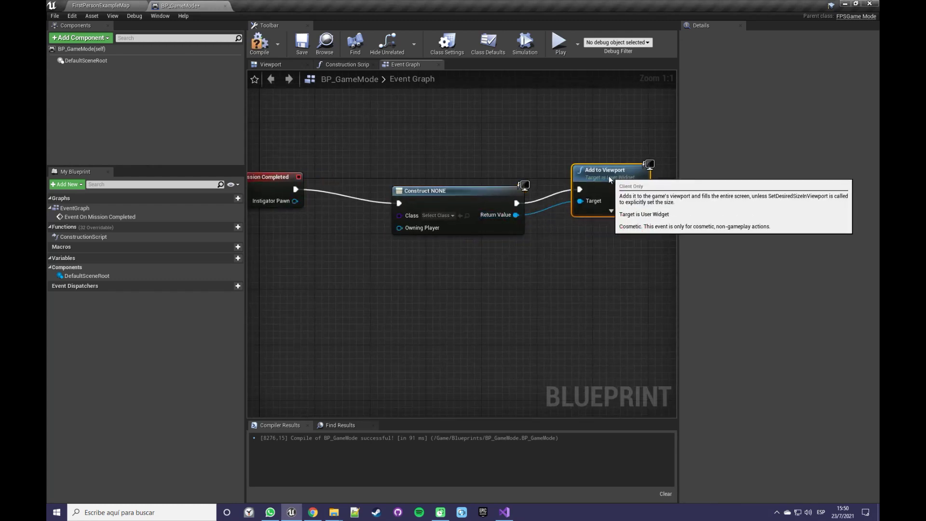
pyautogui.moveTo(469, 147); pyautogui.dragTo(644, 236)
pyautogui.moveTo(594, 189); pyautogui.dragTo(545, 176)
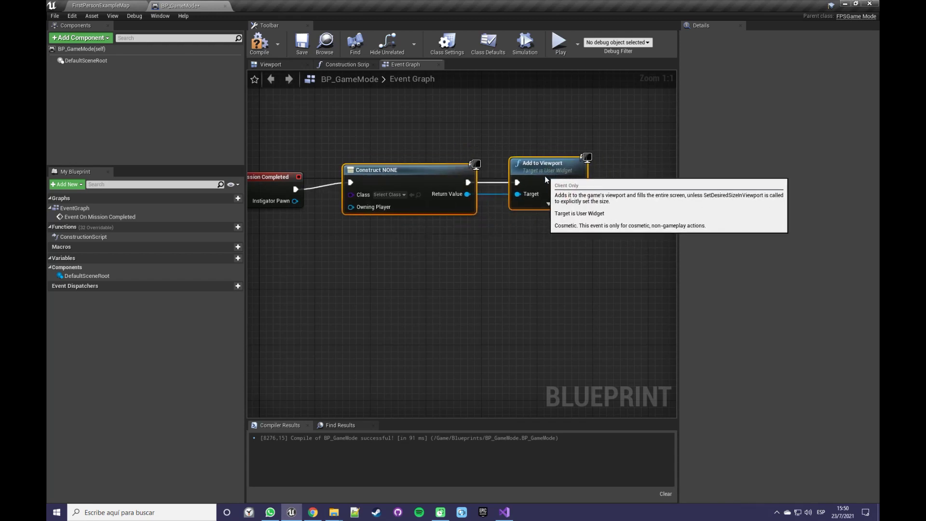
pyautogui.moveTo(338, 158); pyautogui.dragTo(497, 188, button='right')
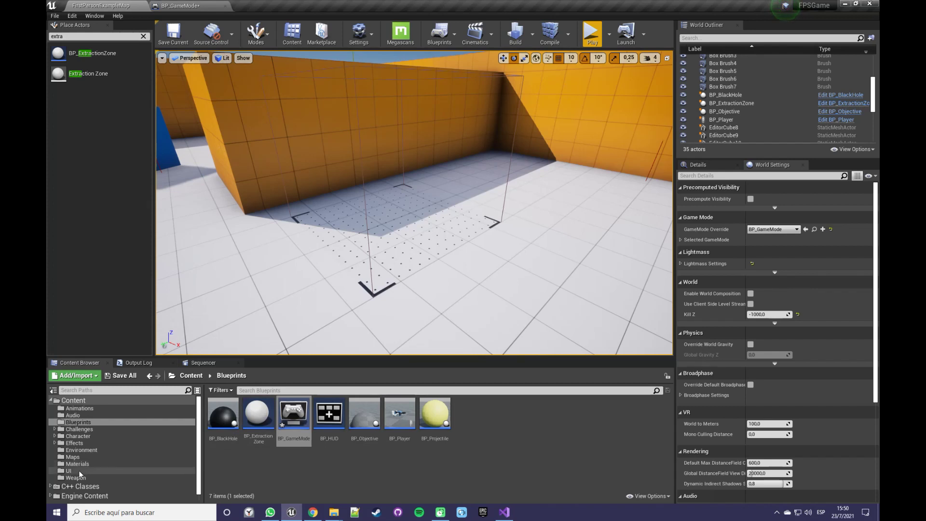
# Create a Widget Blueprint named WBP_GameOver in the UI folder and dock its editor.
pyautogui.click(77, 471)
pyautogui.rightClick(294, 438)
pyautogui.moveTo(348, 434)
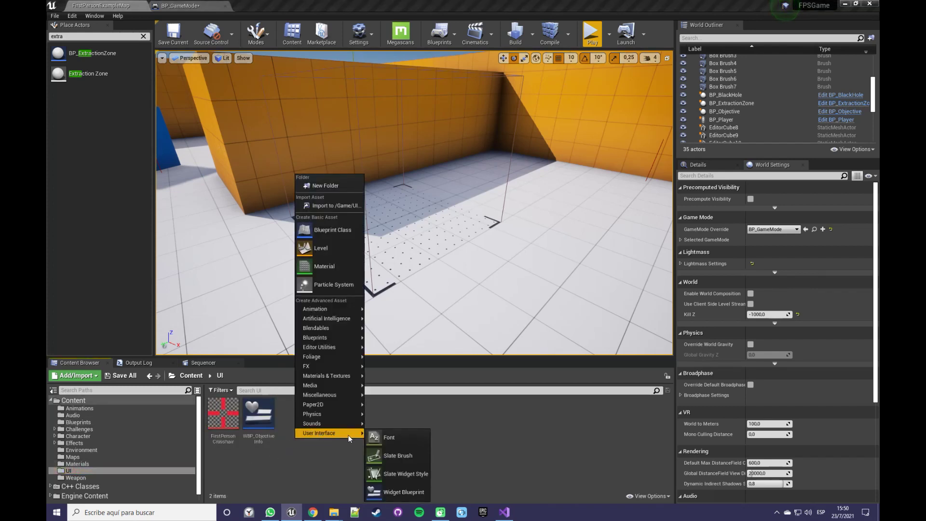
pyautogui.click(413, 489)
pyautogui.write('WBP?')
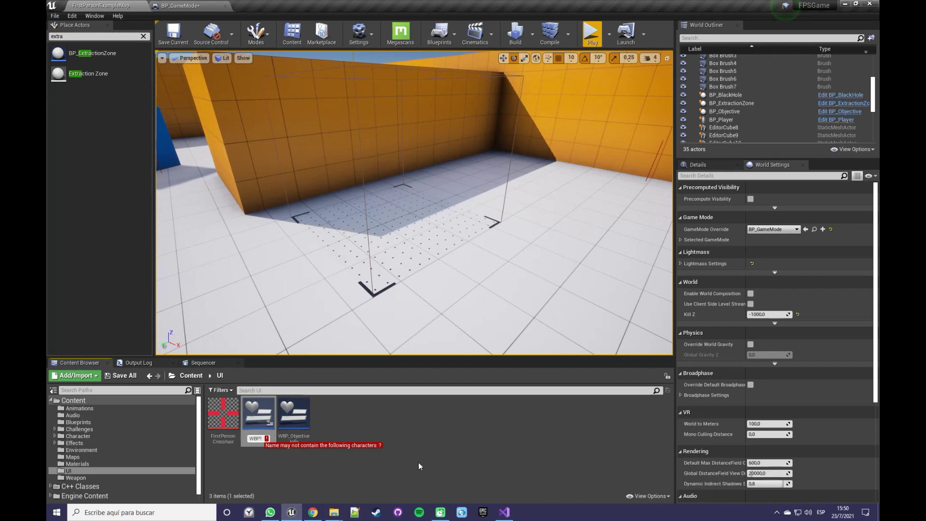
pyautogui.write('BP_')
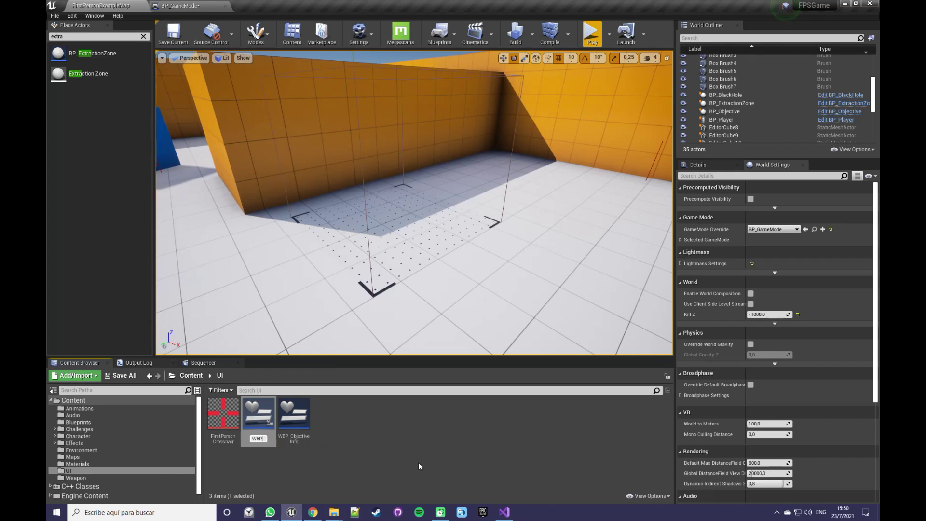
pyautogui.write('Gam')
pyautogui.write('eOver')
pyautogui.press('Return')
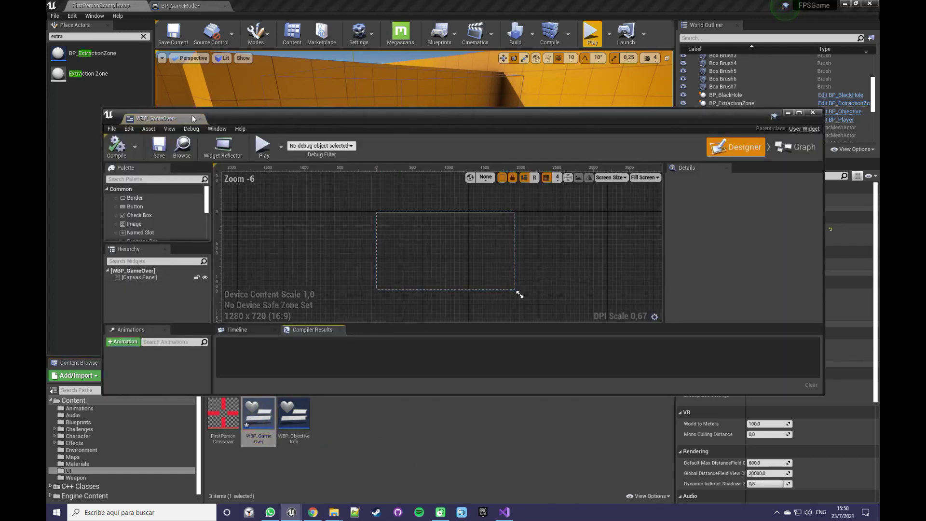
pyautogui.moveTo(215, 116); pyautogui.dragTo(288, 4)
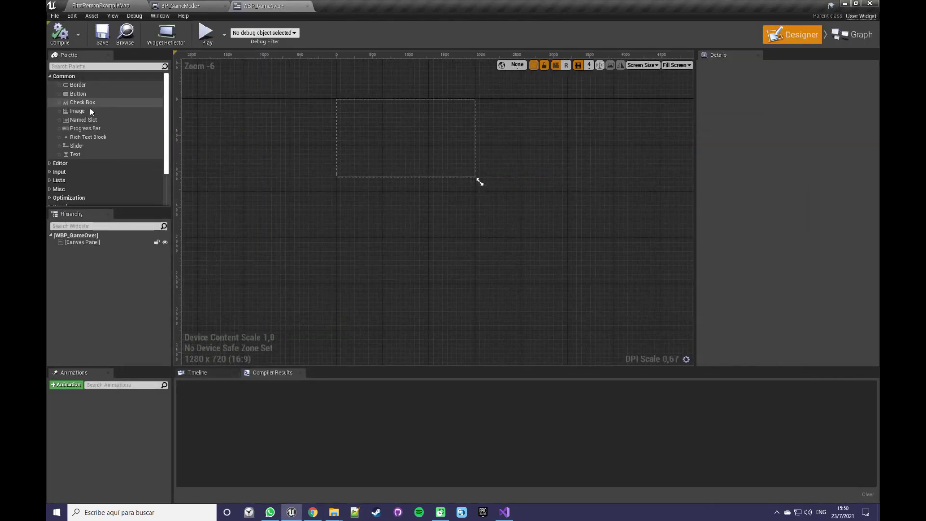
# Add a Text widget to the canvas, anchored to the centre at position 0, 0.
pyautogui.moveTo(77, 157); pyautogui.dragTo(387, 140)
pyautogui.scroll(4, 433, 156)
pyautogui.scroll(1, 527, 259)
pyautogui.scroll(-1, 527, 260)
pyautogui.scroll(-1, 527, 259)
pyautogui.click(788, 107)
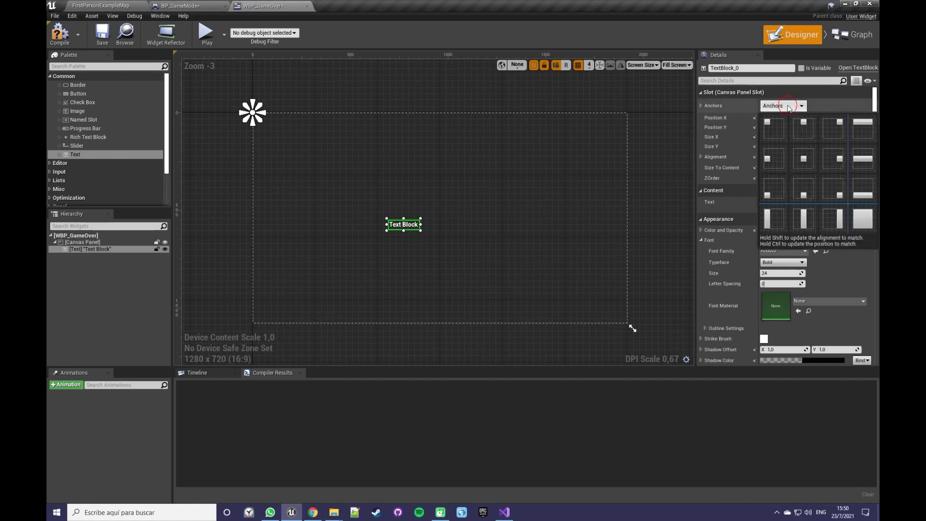
pyautogui.click(800, 166)
pyautogui.click(786, 118)
pyautogui.write('0')
pyautogui.press('Return')
pyautogui.click(784, 127)
pyautogui.write('0')
pyautogui.press('Return')
pyautogui.click(571, 170)
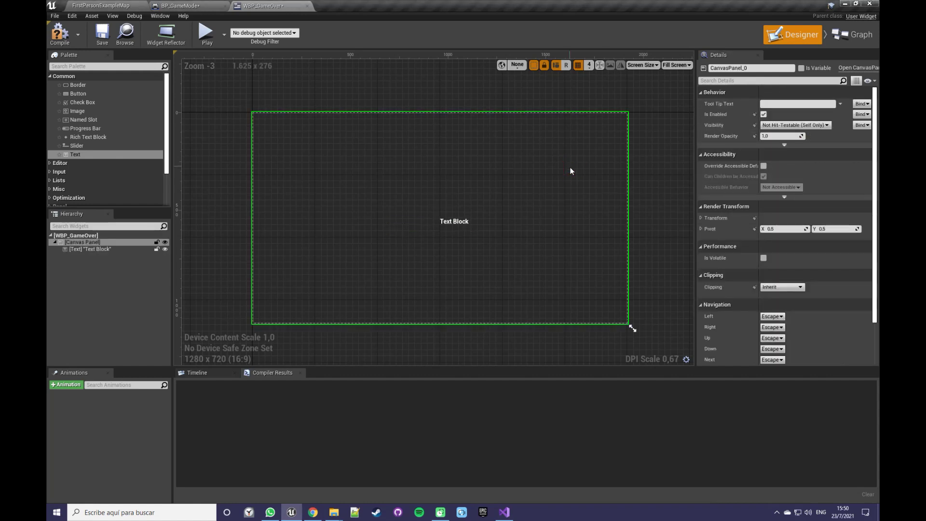
pyautogui.moveTo(460, 219); pyautogui.dragTo(438, 201)
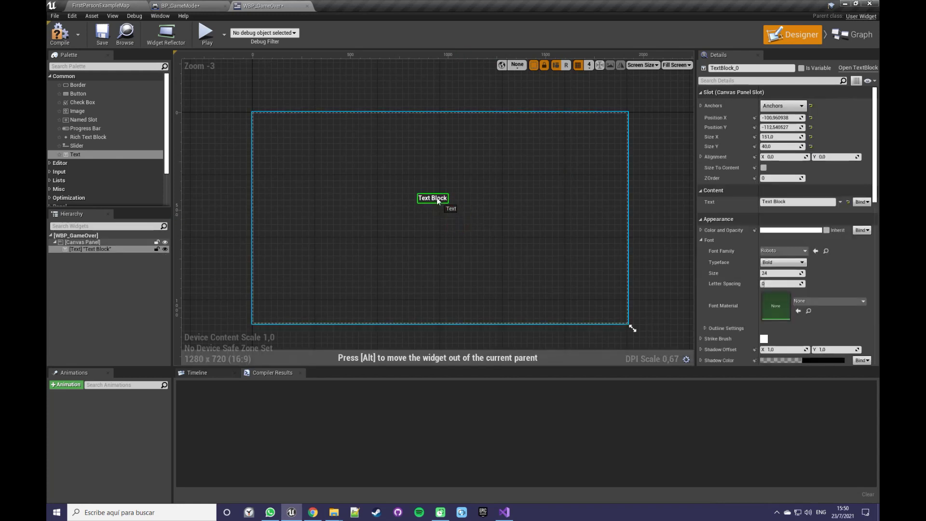
# Give the text the Light typeface at size 40.
pyautogui.click(782, 263)
pyautogui.click(777, 286)
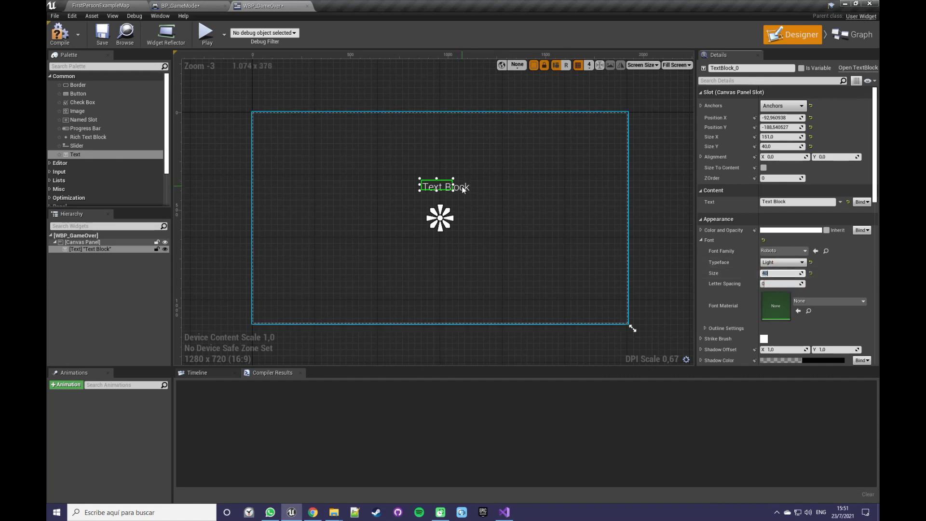
pyautogui.click(83, 242)
pyautogui.click(91, 249)
pyautogui.write('MessageText')
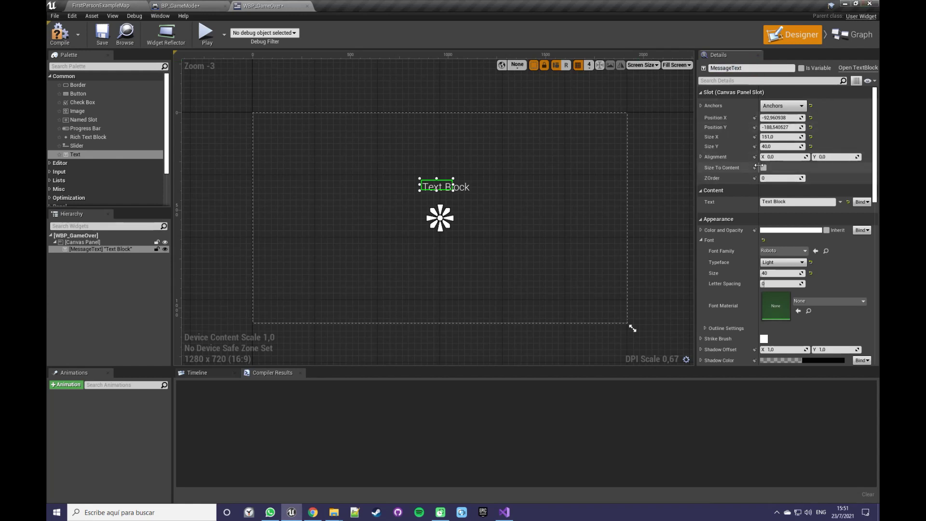
pyautogui.moveTo(463, 191); pyautogui.dragTo(456, 201)
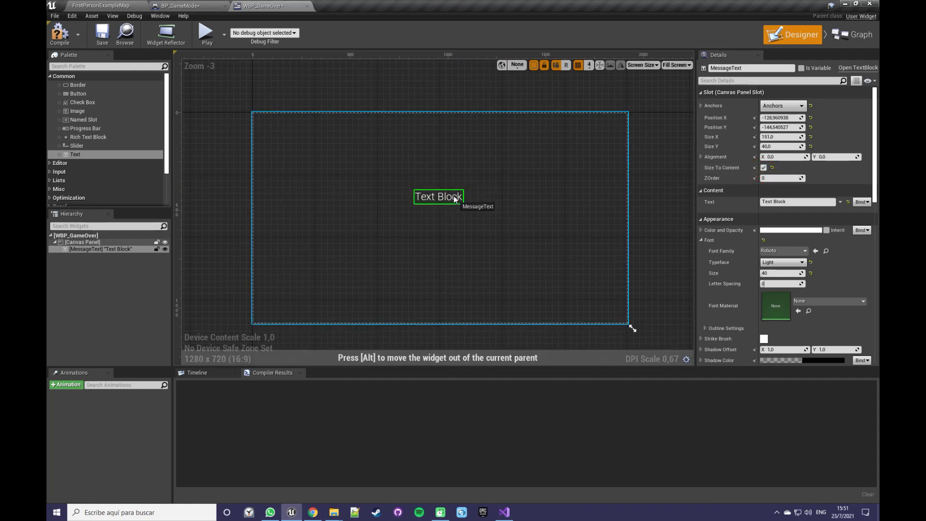
# Set the label to "MIssion Completed", centre it, and reopen BP_GameMode's event graph.
pyautogui.click(791, 202)
pyautogui.write('MIssion Completed')
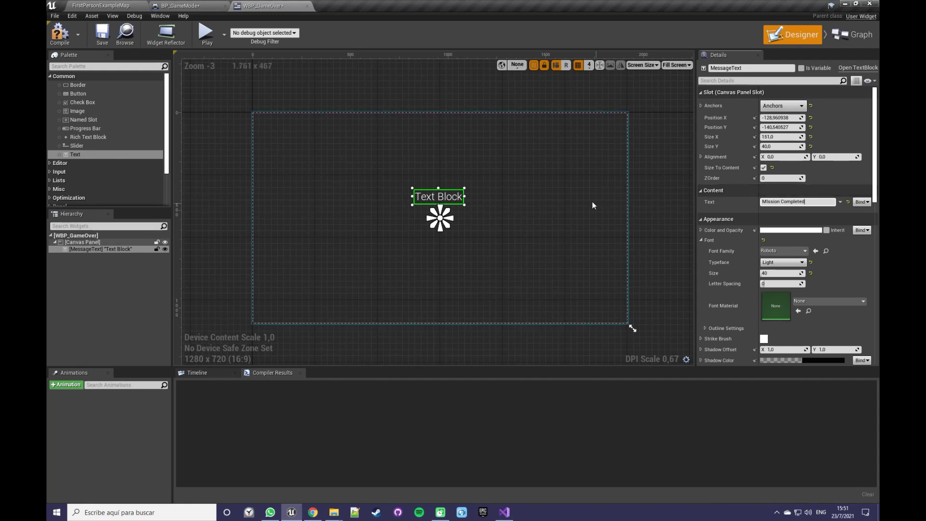
pyautogui.click(555, 193)
pyautogui.moveTo(482, 197); pyautogui.dragTo(472, 198)
pyautogui.click(122, 6)
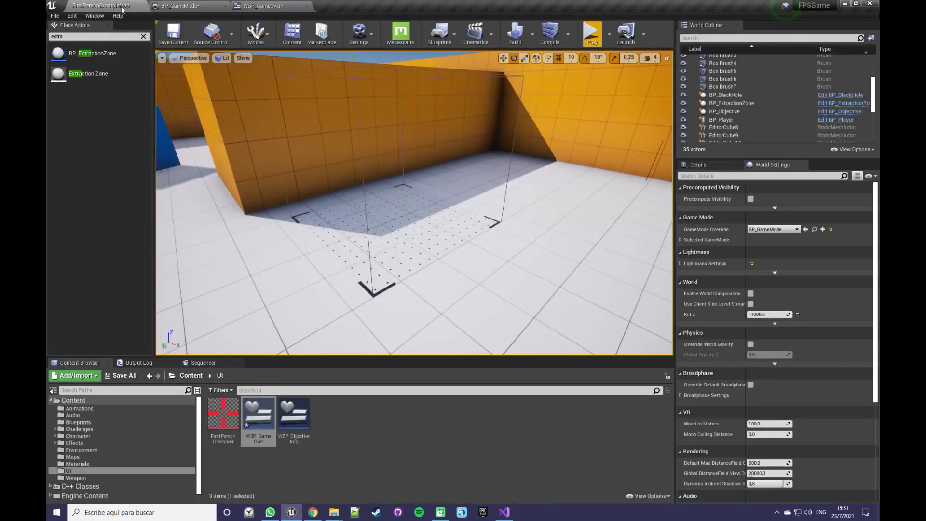
pyautogui.click(186, 6)
pyautogui.click(544, 233)
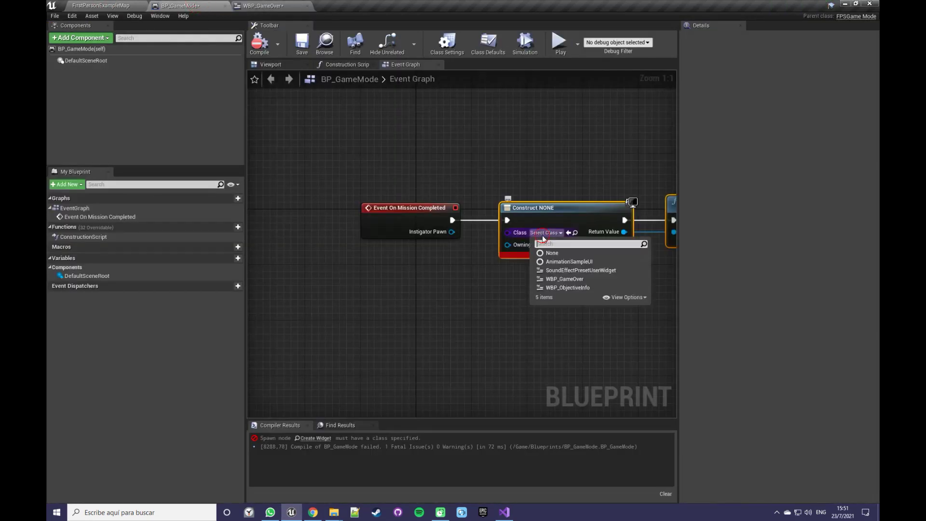
# Set the Create Widget class to WBP_GameOver and compile BP_GameMode.
pyautogui.write('wbp')
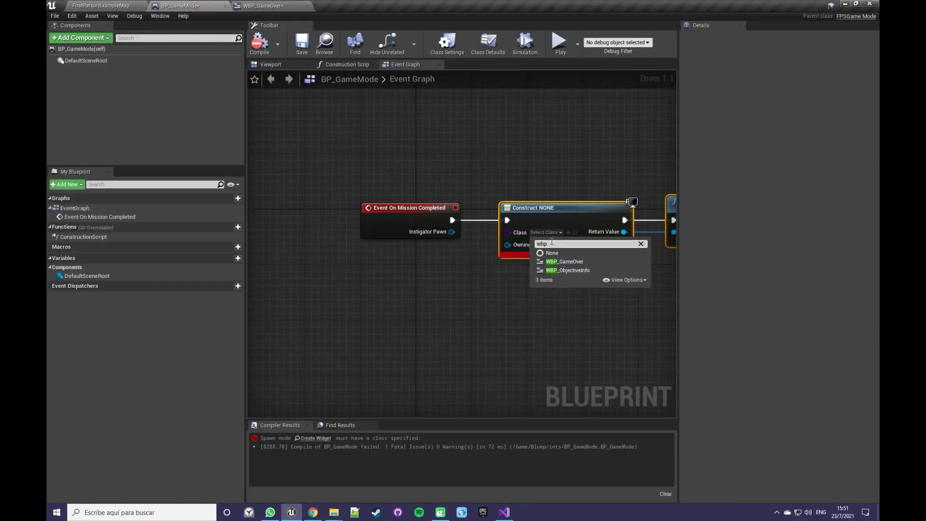
pyautogui.click(577, 264)
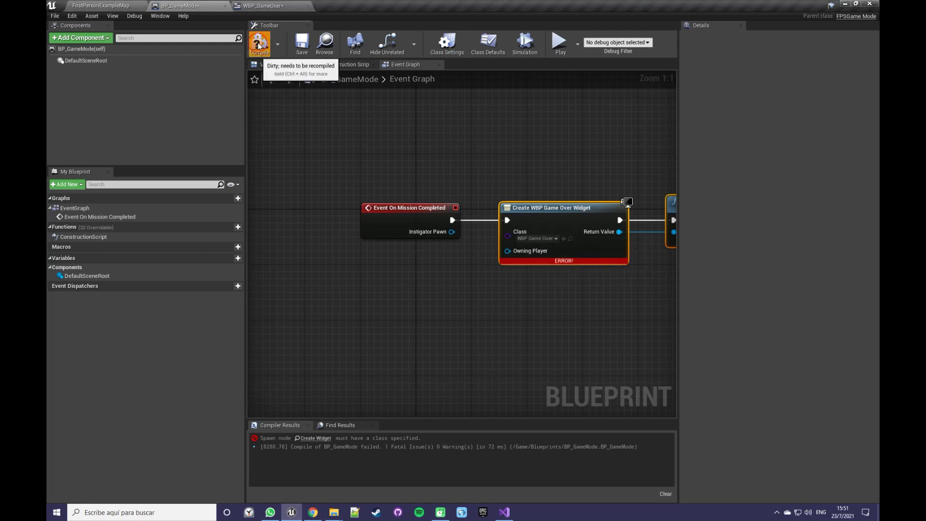
pyautogui.click(260, 44)
pyautogui.click(101, 6)
# Playtest by grabbing the objective and entering the extraction zone to see "MIssion Completed".
pyautogui.click(592, 36)
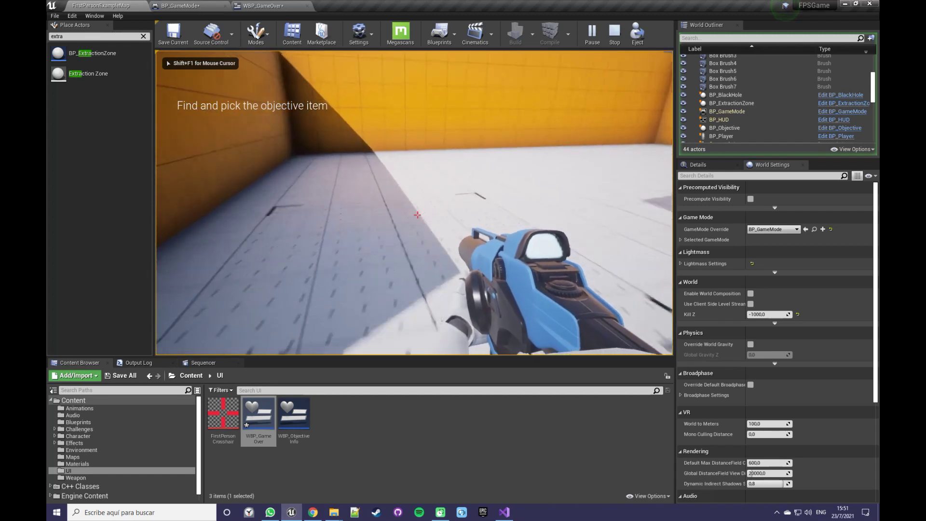
pyautogui.press('w')
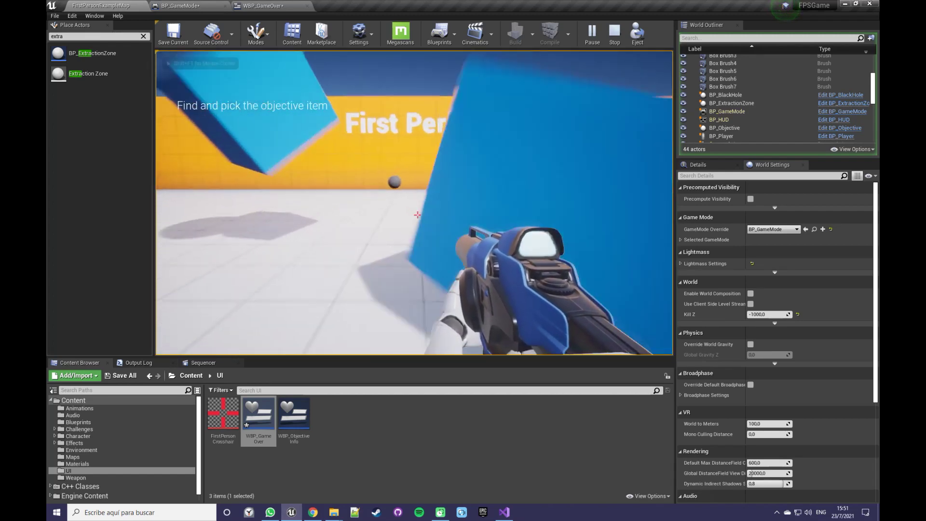
pyautogui.press('w')
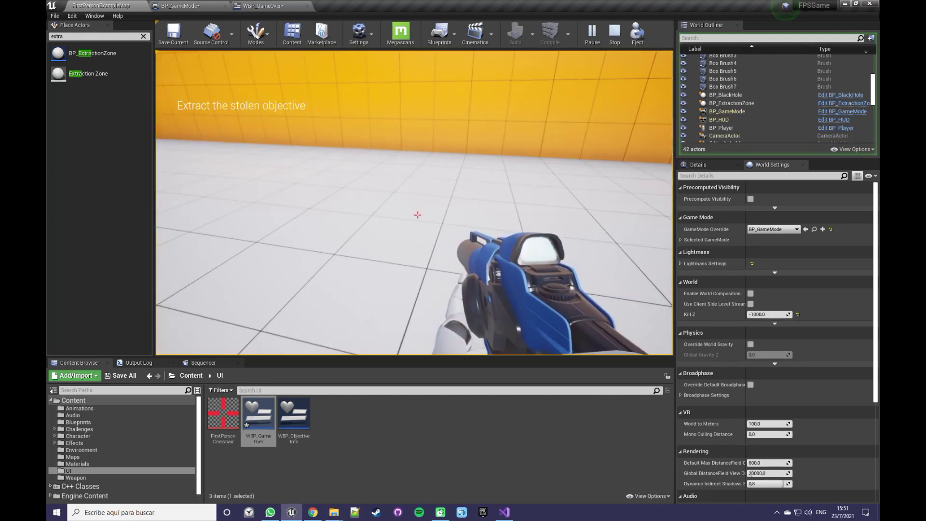
pyautogui.press('w')
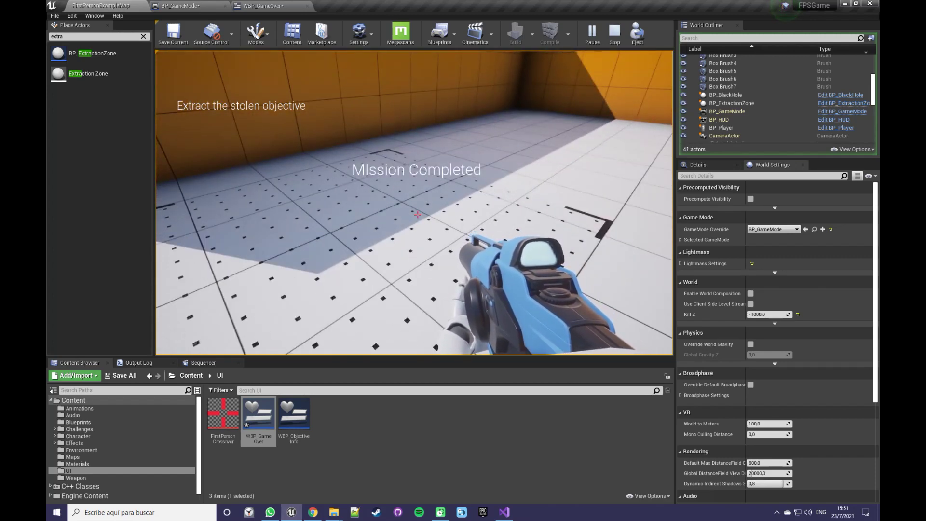
pyautogui.press('Escape')
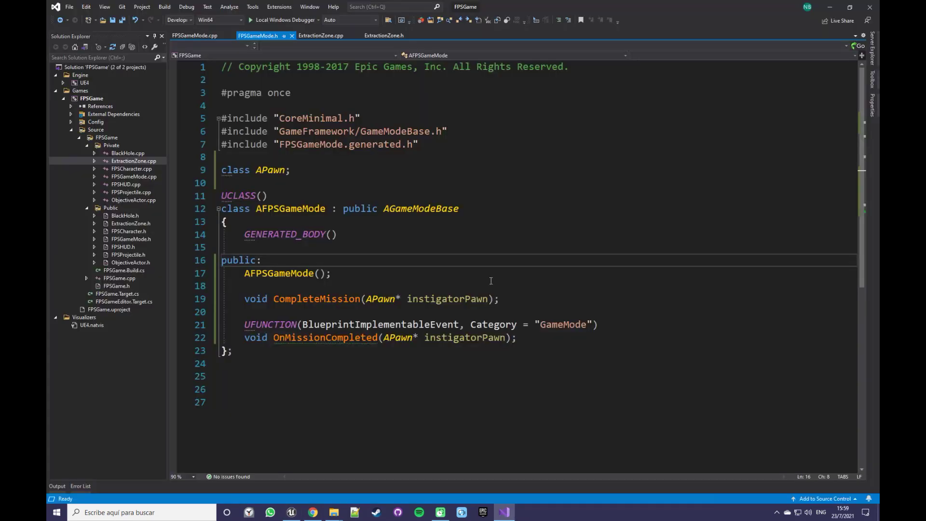
pyautogui.click(401, 270)
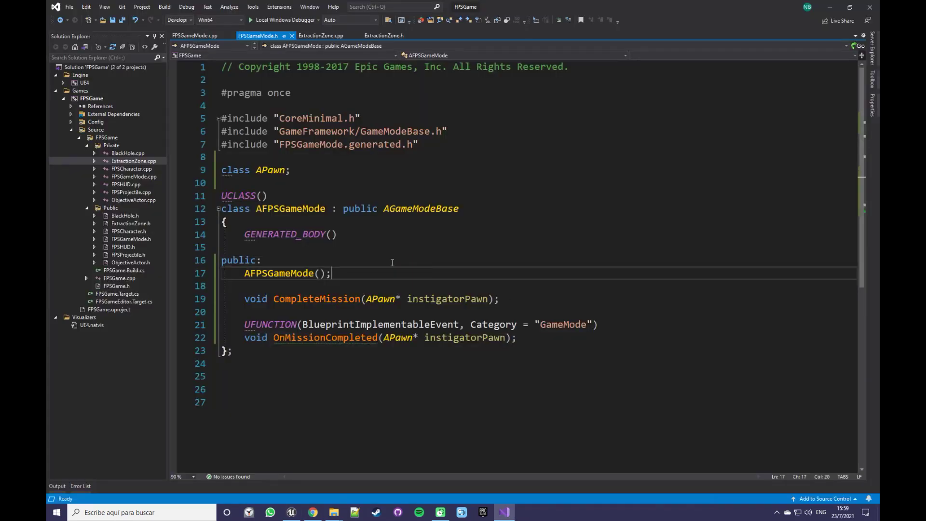
# Add an EditDefaultsOnly USoundBase ObjectiveMissingSound property in category "Sounds" to ExtractionZone.h.
pyautogui.hotkey('ctrl', 's')
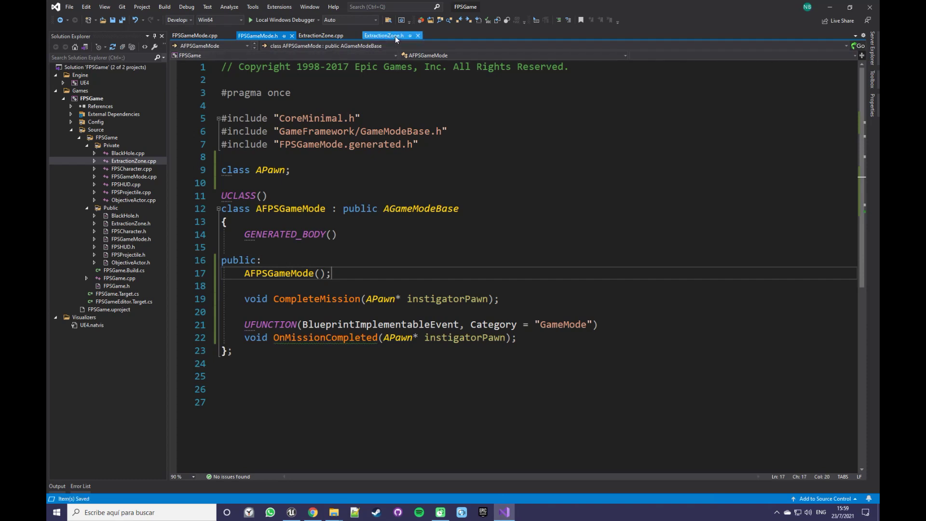
pyautogui.click(395, 37)
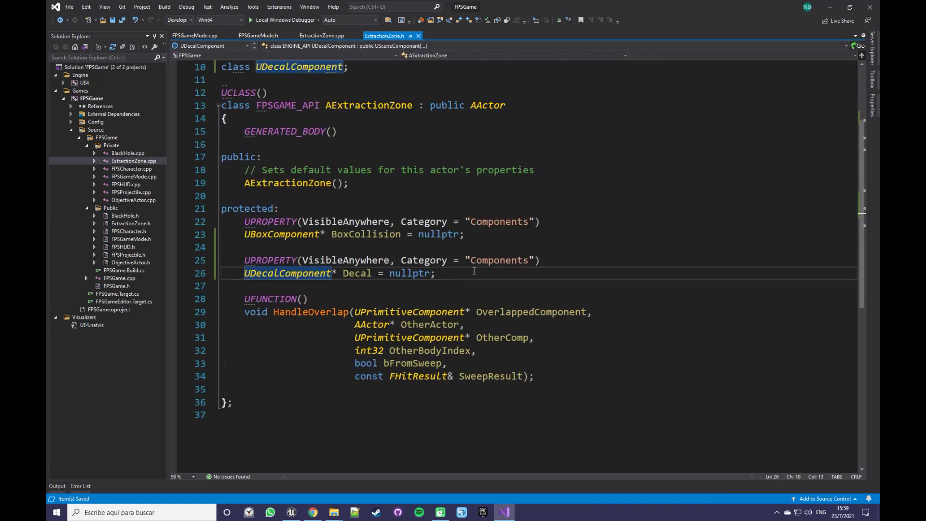
pyautogui.click(472, 274)
pyautogui.press('Return')
pyautogui.press('Return')
pyautogui.write('UPro')
pyautogui.press('Tab')
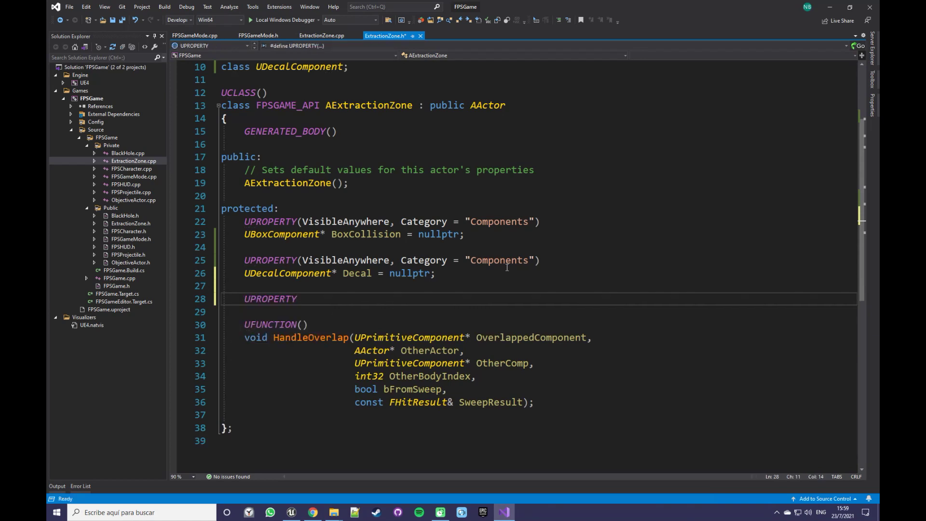
pyautogui.write('(EditDe')
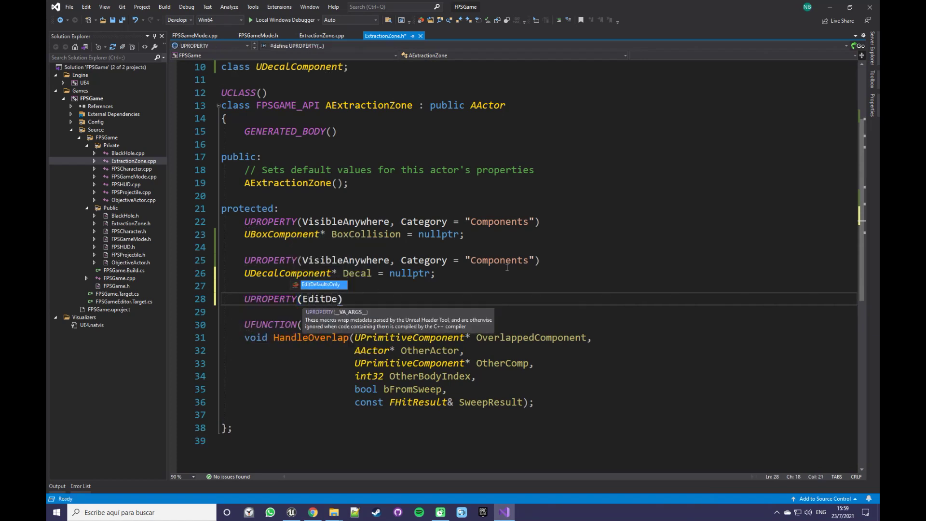
pyautogui.press('Tab')
pyautogui.write(', Category = "S')
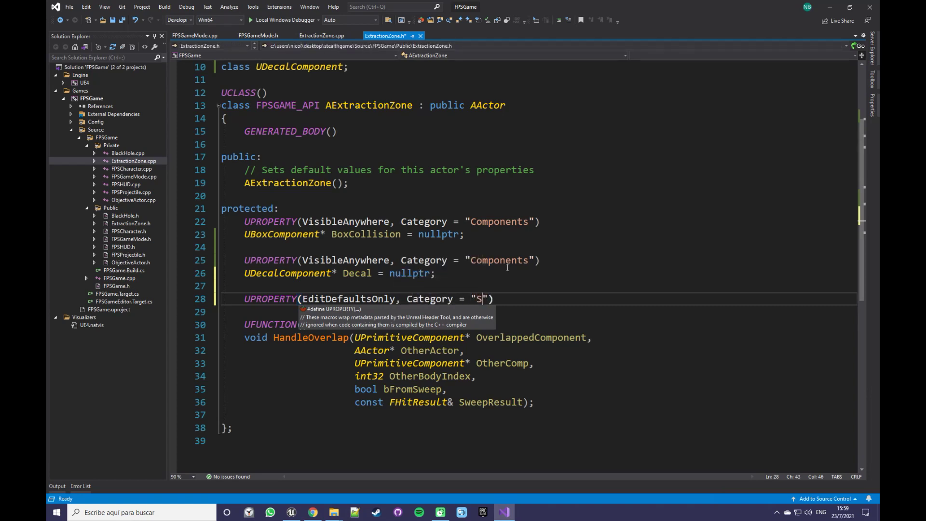
pyautogui.write('ounds')
pyautogui.press('Return')
pyautogui.write('USoundBa')
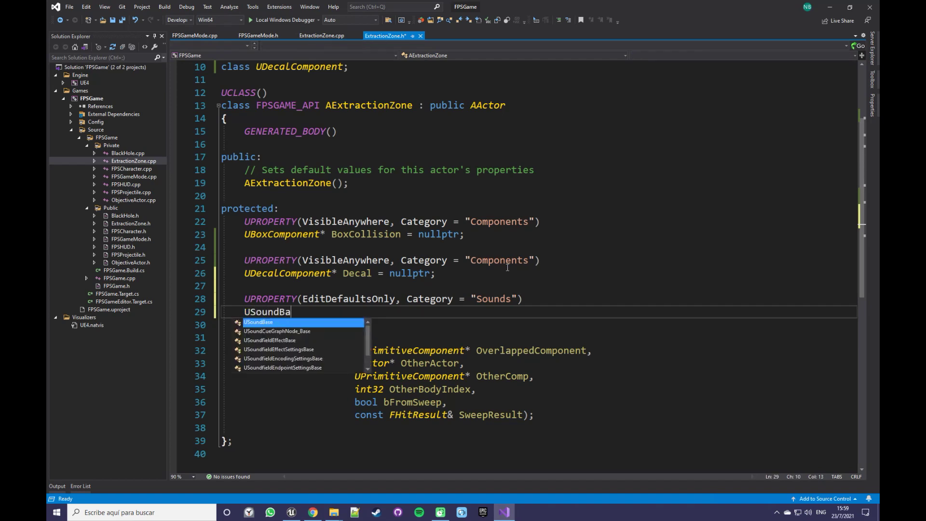
pyautogui.press('Tab')
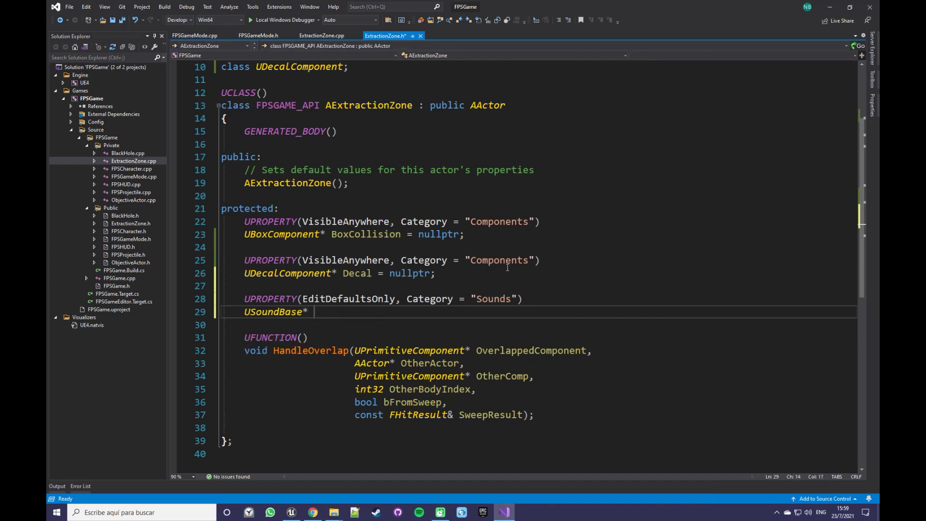
pyautogui.write('ObjectiveMissingSound = nulltr;')
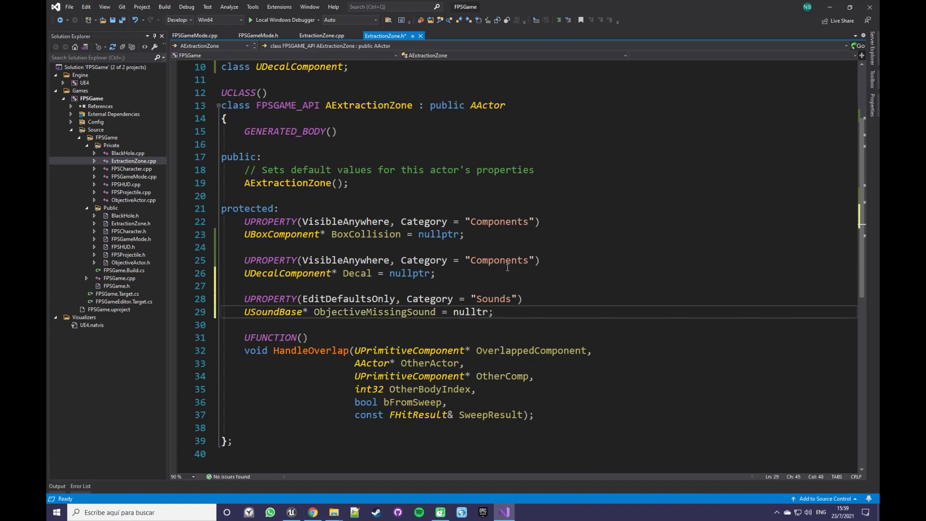
# Forward-declare 'class USoundBase;' below the UDecalComponent declaration and save the header.
pyautogui.scroll(2, 295, 313)
pyautogui.click(351, 145)
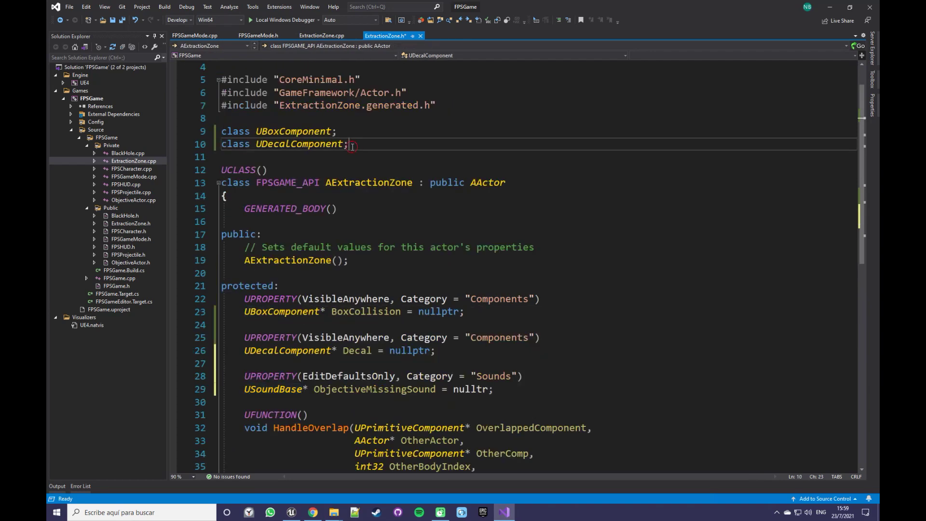
pyautogui.press('Return')
pyautogui.write('class')
pyautogui.write('USoundBase;')
pyautogui.hotkey('ctrl', 's')
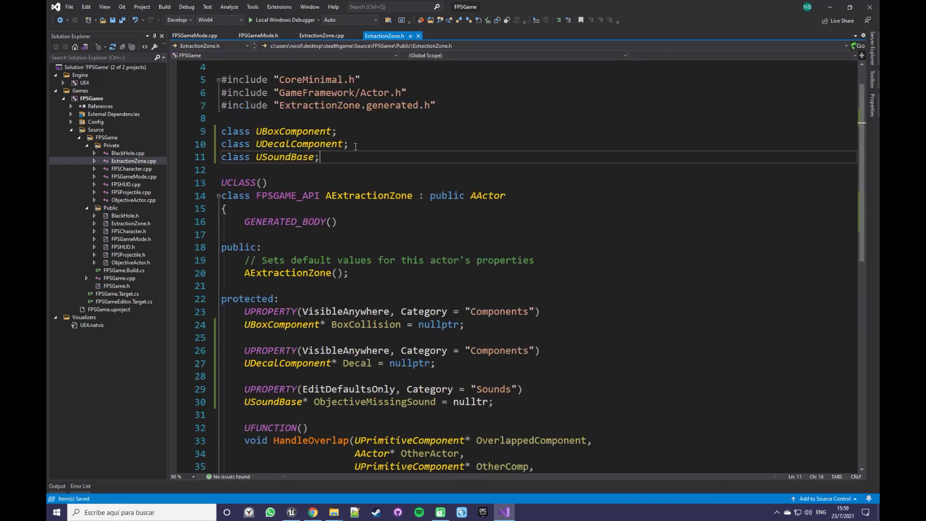
# Correct 'nulltr' to 'nullptr', peek the USoundBase definition, then switch to ExtractionZone.cpp.
pyautogui.scroll(-2, 396, 368)
pyautogui.click(479, 326)
pyautogui.write('p')
pyautogui.click(509, 323)
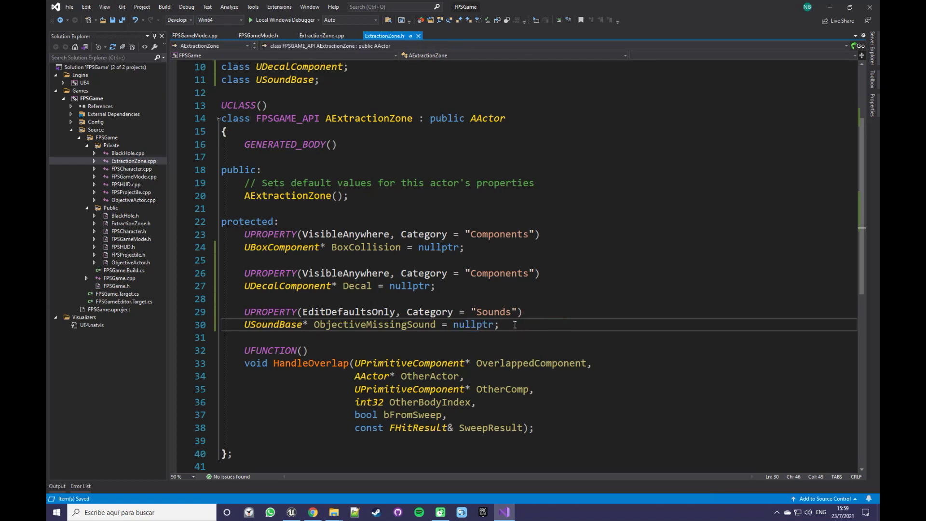
pyautogui.keyDown('ctrl'); pyautogui.click(296, 323); pyautogui.keyUp('ctrl')
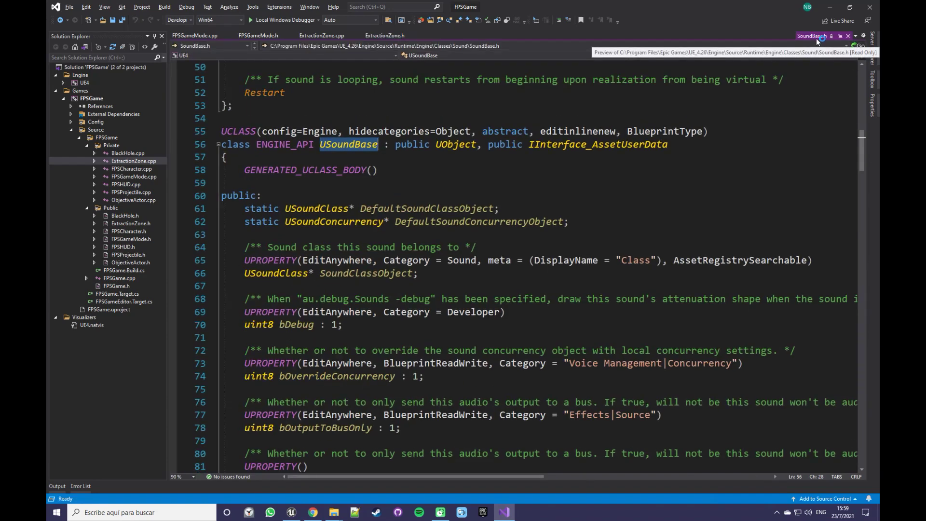
pyautogui.click(848, 36)
pyautogui.click(435, 205)
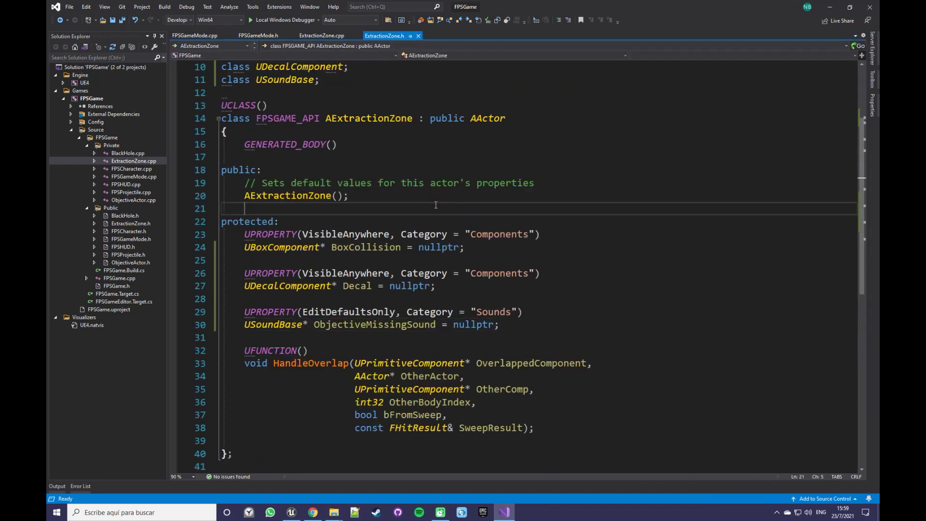
pyautogui.hotkey('ctrl', 'k')
pyautogui.hotkey('ctrl', 'o')
pyautogui.scroll(8, 410, 217)
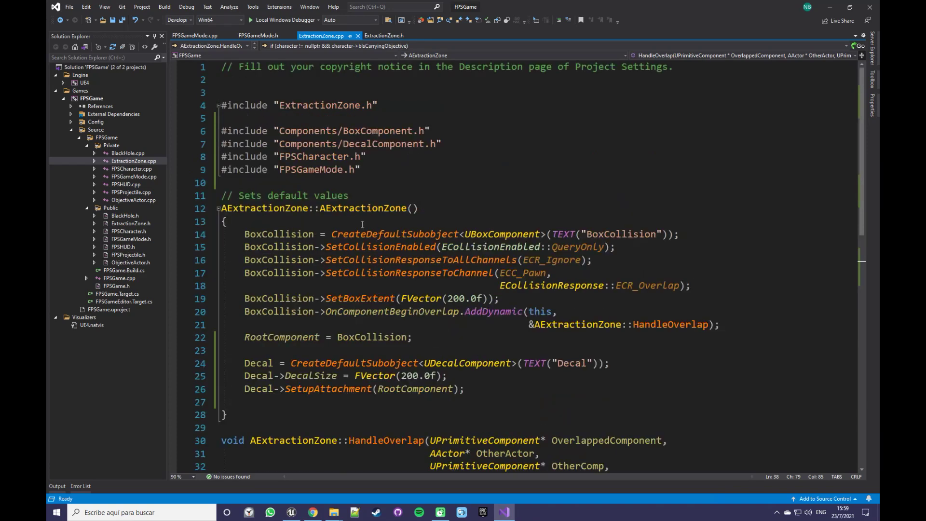
# Add #include "Sound/SoundBase.h" below the FPSGameMode.h include, fixing the path, and save.
pyautogui.click(374, 169)
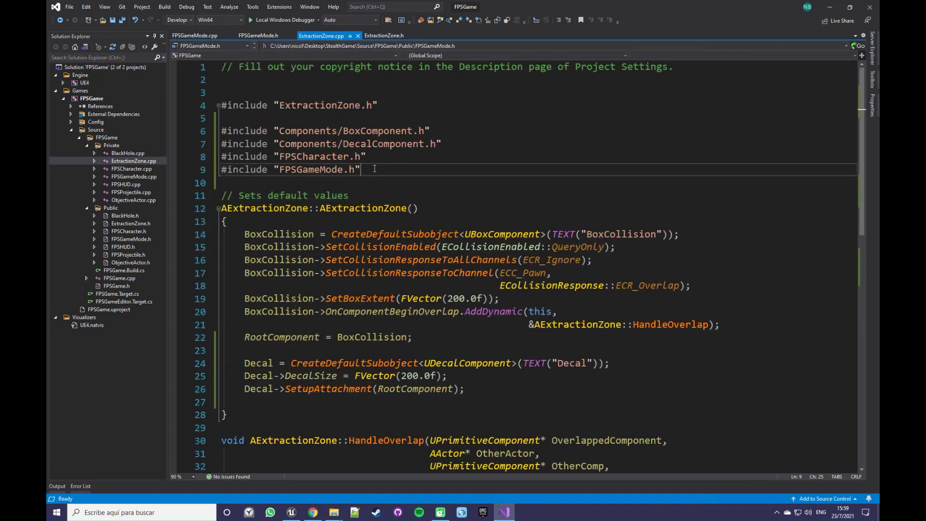
pyautogui.press('Return')
pyautogui.write('#include "')
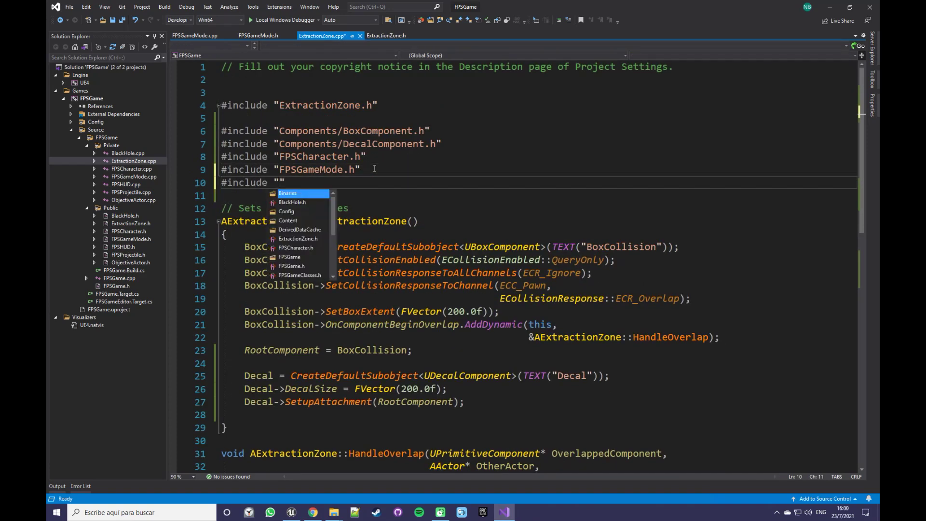
pyautogui.write('Sounds/S')
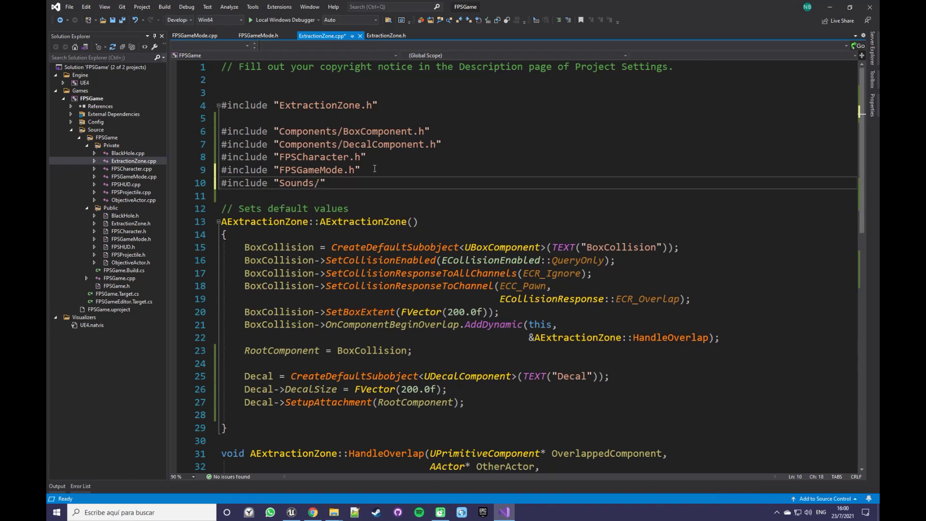
pyautogui.write('oundBase')
pyautogui.press('Left')
pyautogui.press('BackSpace')
pyautogui.hotkey('ctrl', 's')
pyautogui.moveTo(376, 182); pyautogui.dragTo(277, 185)
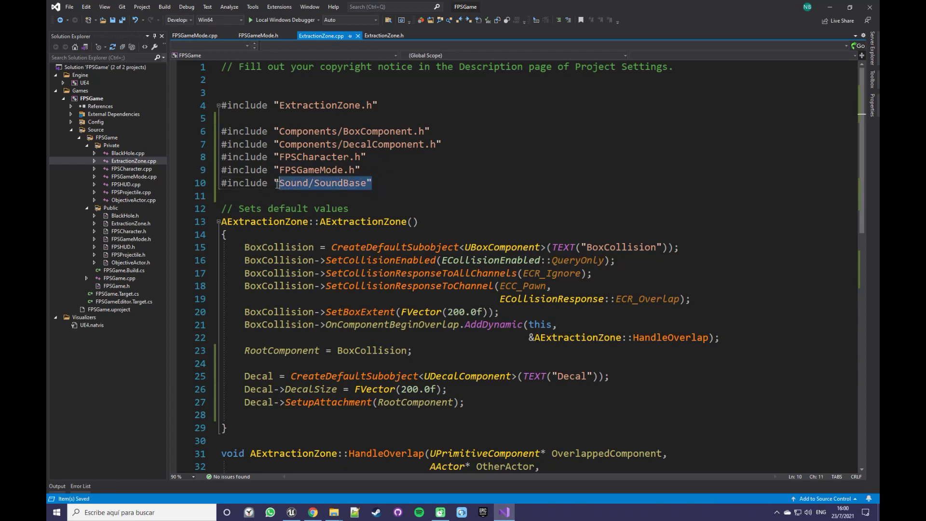
pyautogui.write('"Sound')
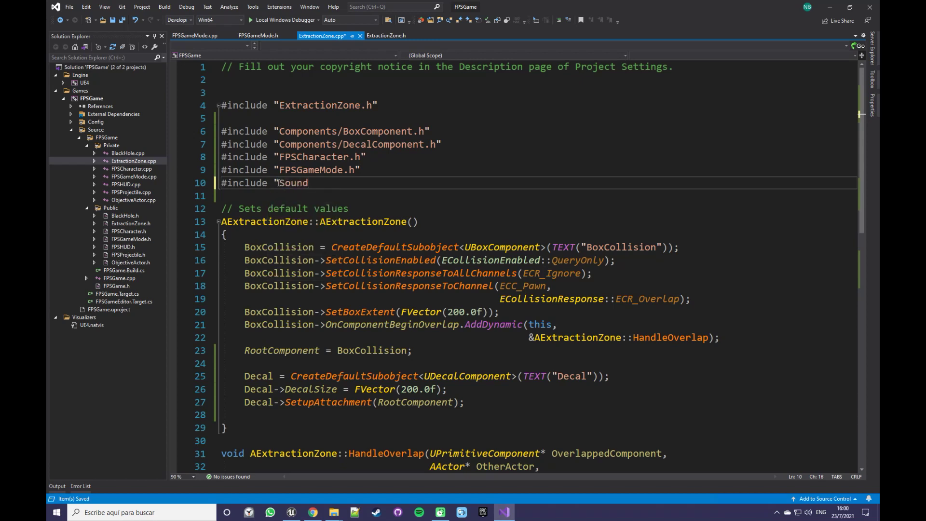
pyautogui.write('/Sound')
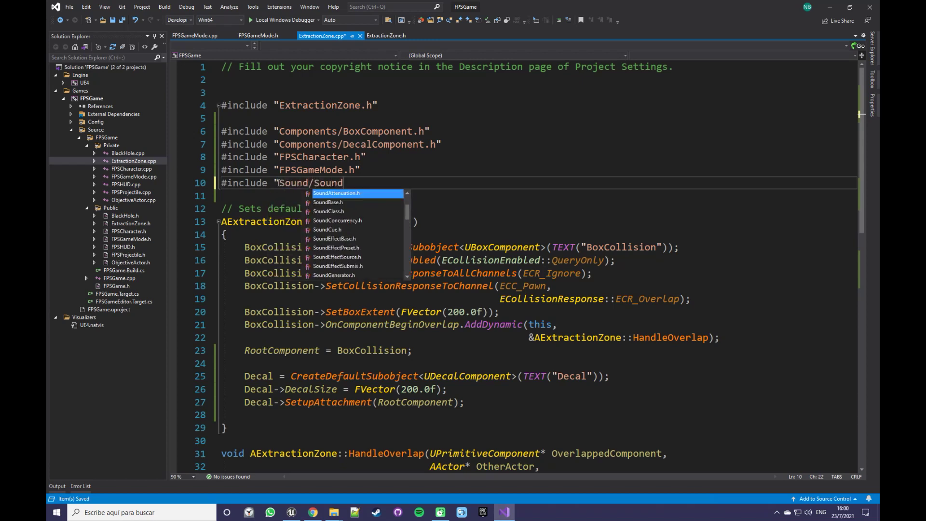
pyautogui.write('B')
pyautogui.press('Tab')
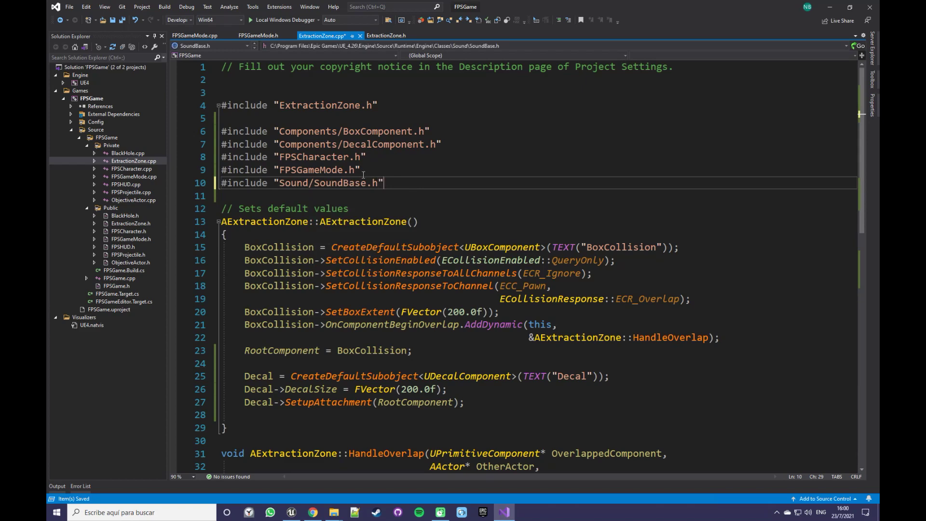
pyautogui.scroll(-3, 339, 170)
pyautogui.scroll(-4, 325, 337)
pyautogui.hotkey('ctrl', 's')
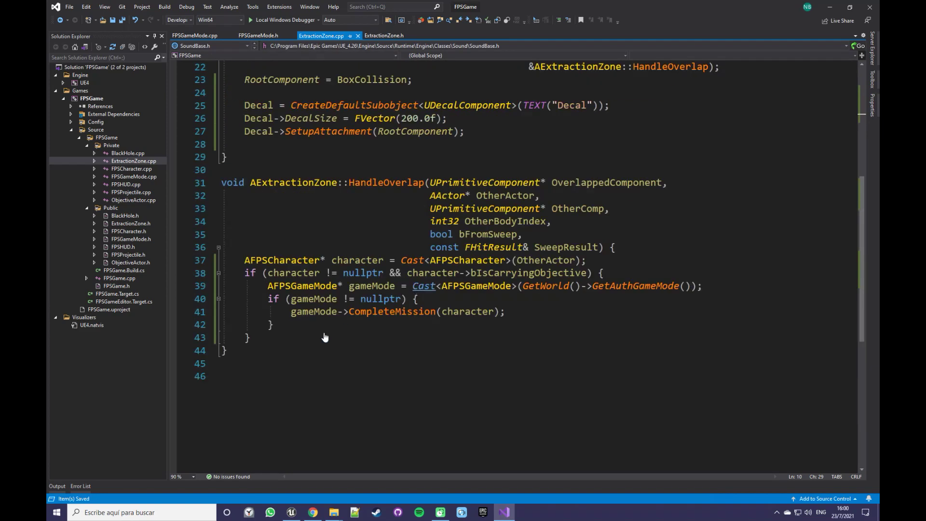
# After the character cast, add 'if (character == nullptr) { return; }'.
pyautogui.click(603, 261)
pyautogui.press('Return')
pyautogui.press('Return')
pyautogui.press('Up')
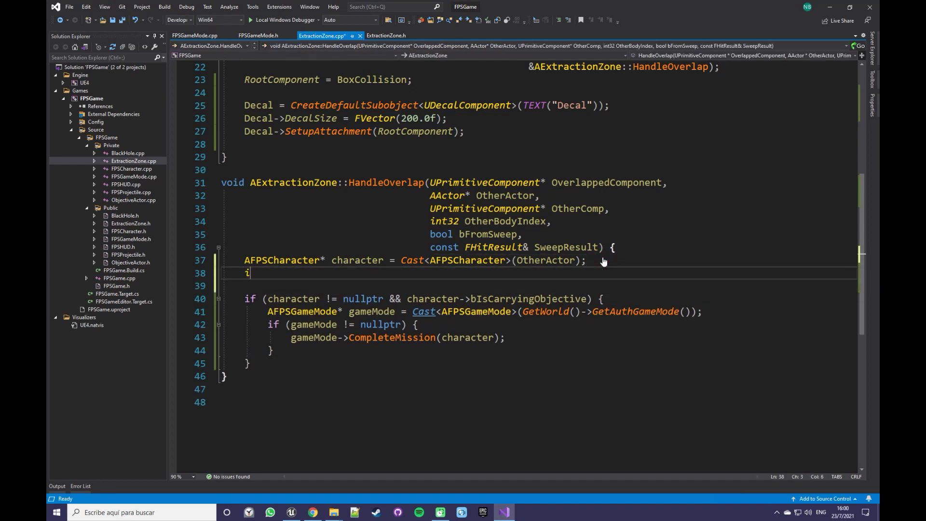
pyautogui.write('if () {')
pyautogui.press('Return')
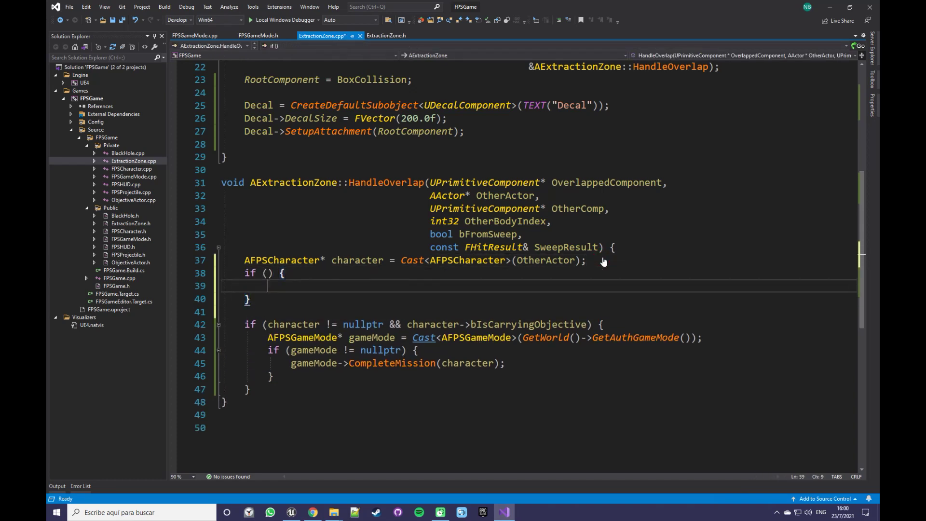
pyautogui.press('Up')
pyautogui.write('character')
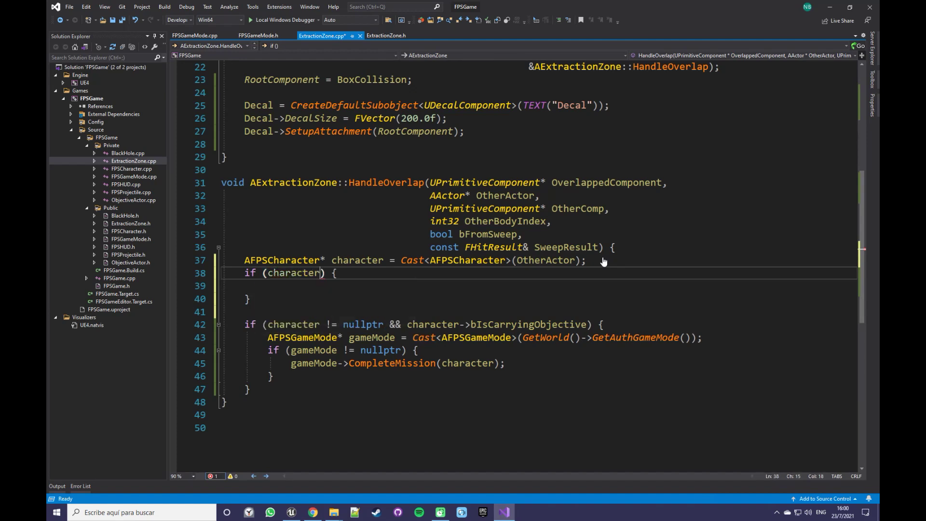
pyautogui.write(' == nullptr')
pyautogui.press('Escape')
pyautogui.press('Down')
pyautogui.write('return;')
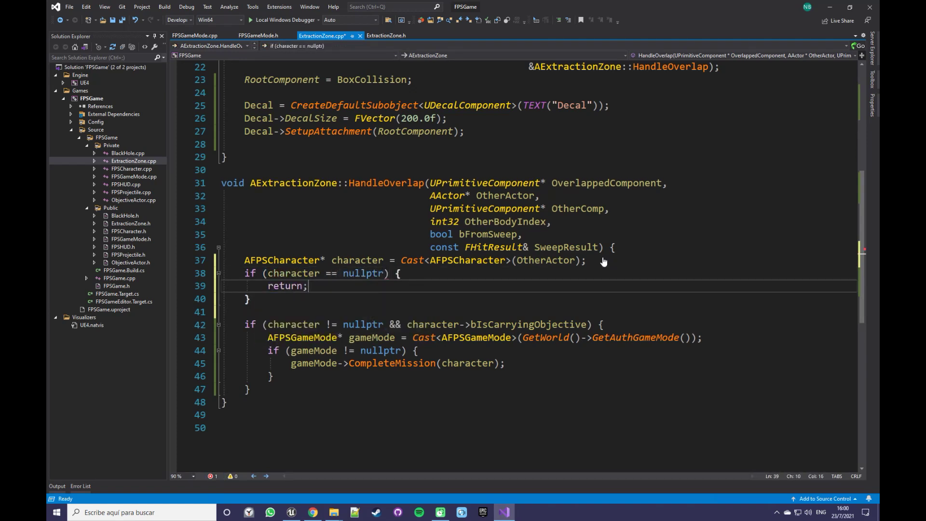
# Remove the redundant 'character != nullptr &&' from the combined condition.
pyautogui.scroll(-2, 636, 251)
pyautogui.click(269, 248)
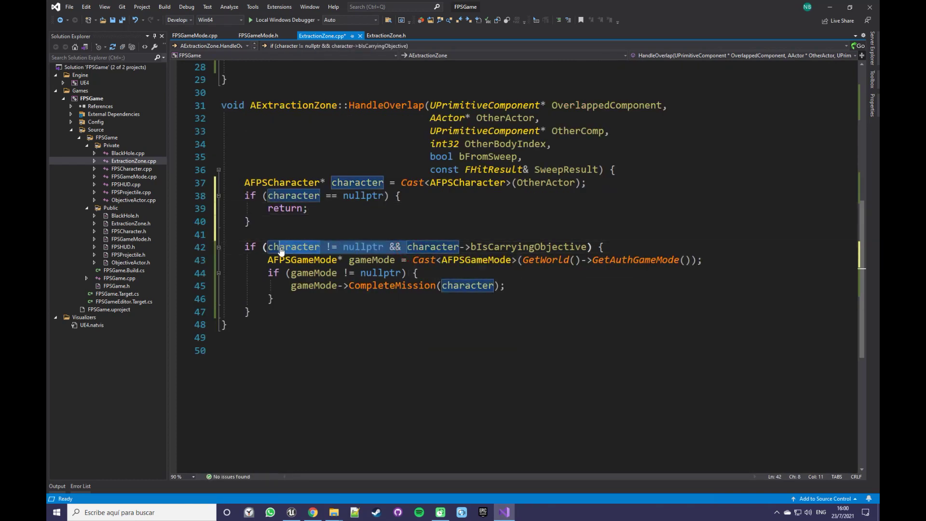
pyautogui.press('BackSpace')
pyautogui.click(517, 246)
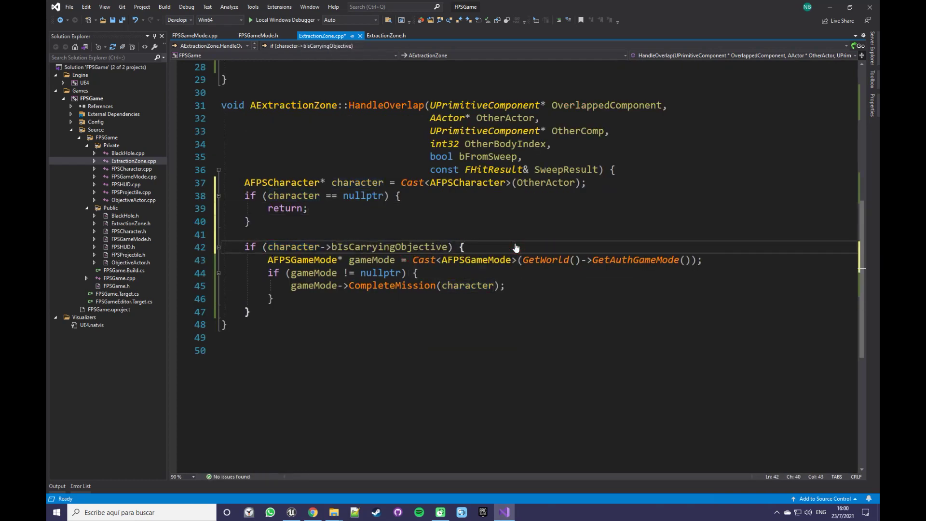
# Insert an empty if statement snippet after the null-check block.
pyautogui.click(427, 232)
pyautogui.press('Return')
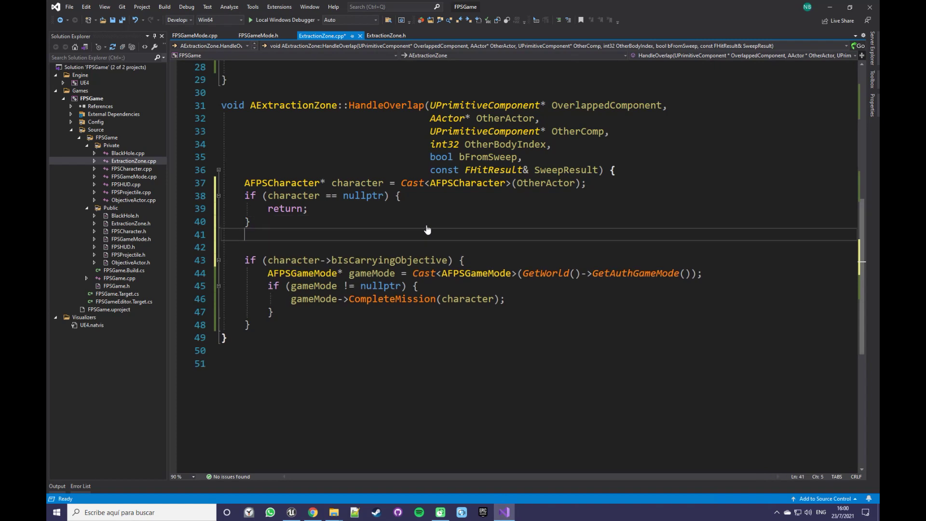
pyautogui.press('Return')
pyautogui.press('Up')
pyautogui.write('if')
pyautogui.press('Tab')
pyautogui.press('Return')
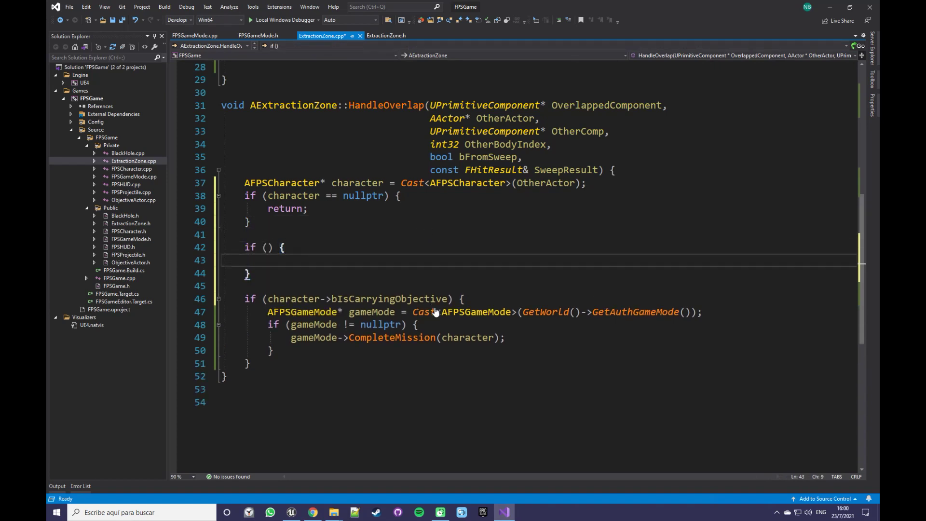
# Set the new if's condition to 'character->bIsCarryingObjective == false'.
pyautogui.moveTo(449, 299); pyautogui.dragTo(268, 299)
pyautogui.hotkey('ctrl', 'c')
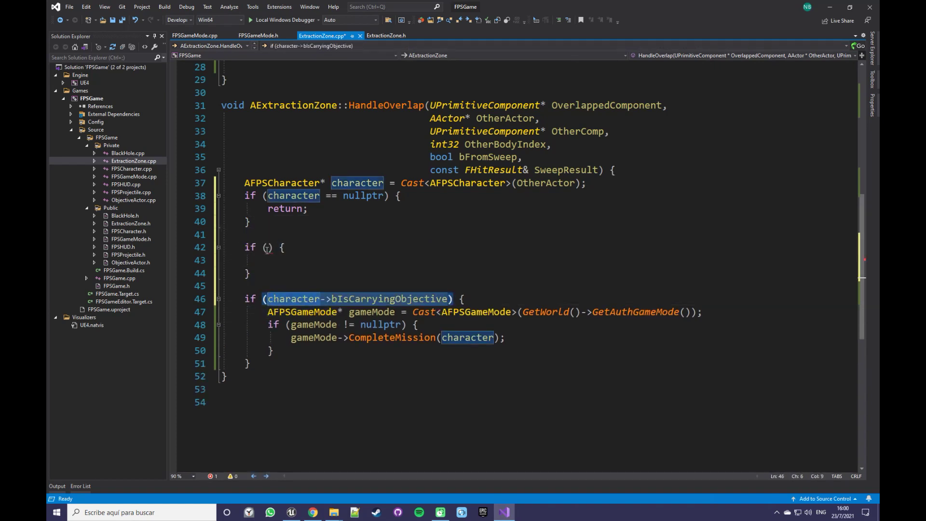
pyautogui.click(267, 247)
pyautogui.hotkey('ctrl', 'v')
pyautogui.write('== false')
pyautogui.press('Escape')
pyautogui.press('Down')
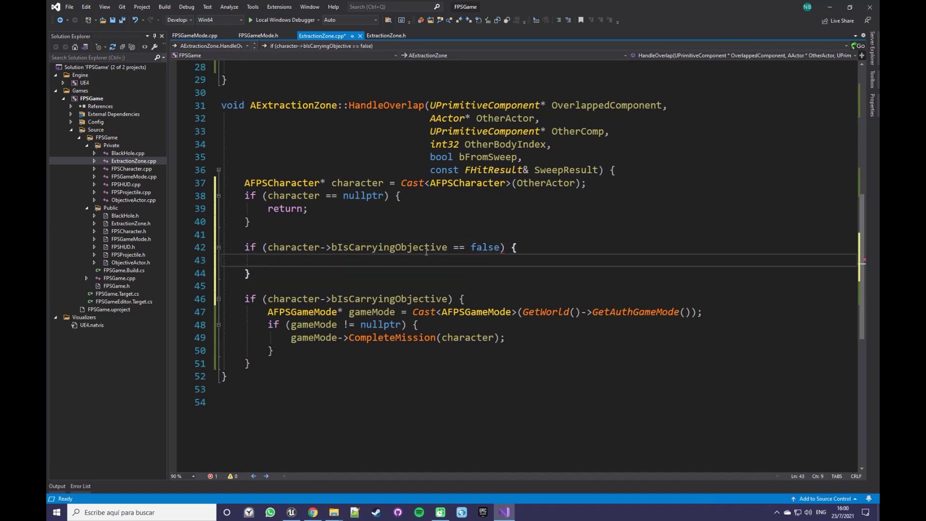
pyautogui.scroll(6, 415, 246)
pyautogui.scroll(3, 386, 237)
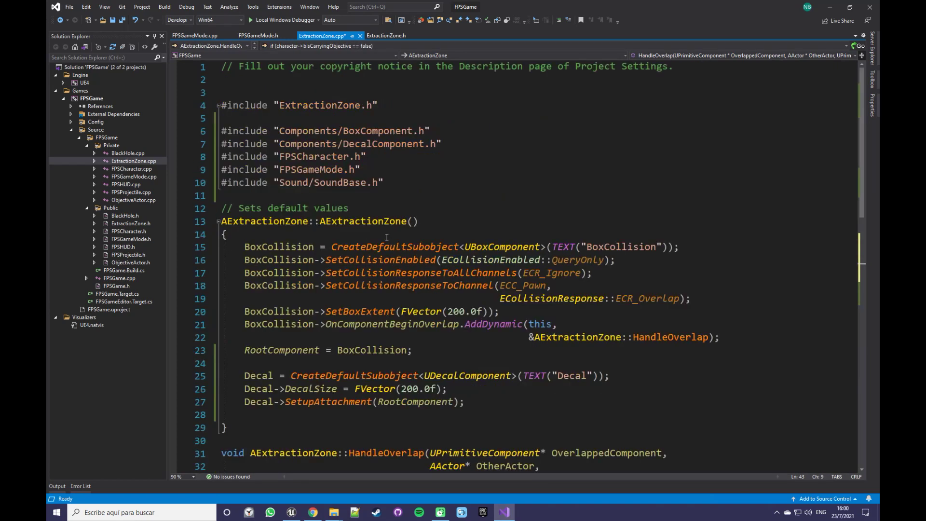
# Add #include "Kismet/GameplayStatics.h" to the include lines.
pyautogui.click(382, 180)
pyautogui.press('Up')
pyautogui.press('End')
pyautogui.press('Return')
pyautogui.write('\\#')
pyautogui.press('BackSpace')
pyautogui.press('BackSpace')
pyautogui.write('#i')
pyautogui.press('Tab')
pyautogui.write('"Kismet/')
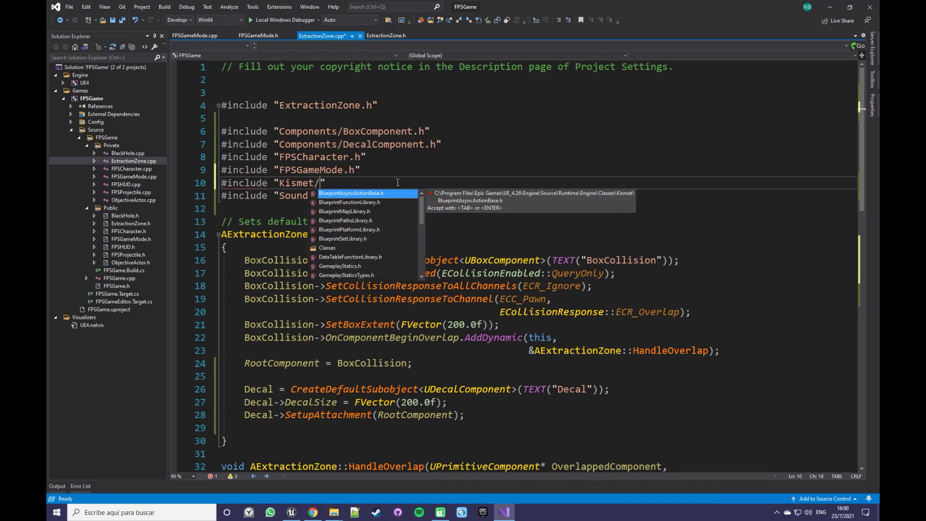
pyautogui.write('Game')
pyautogui.press('Tab')
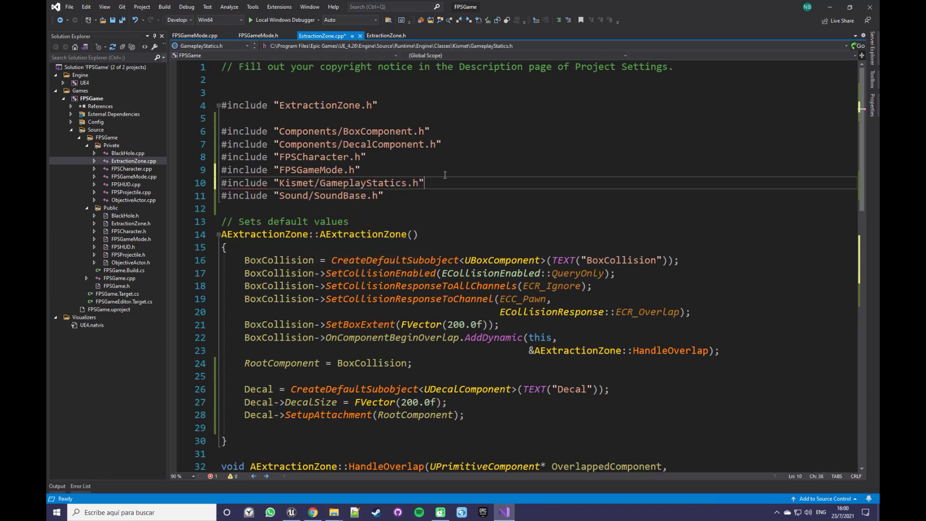
# Start typing a GameplayStatics call in the empty objective-missing branch.
pyautogui.scroll(-10, 398, 183)
pyautogui.scroll(-2, 299, 160)
pyautogui.click(299, 160)
pyautogui.write('G')
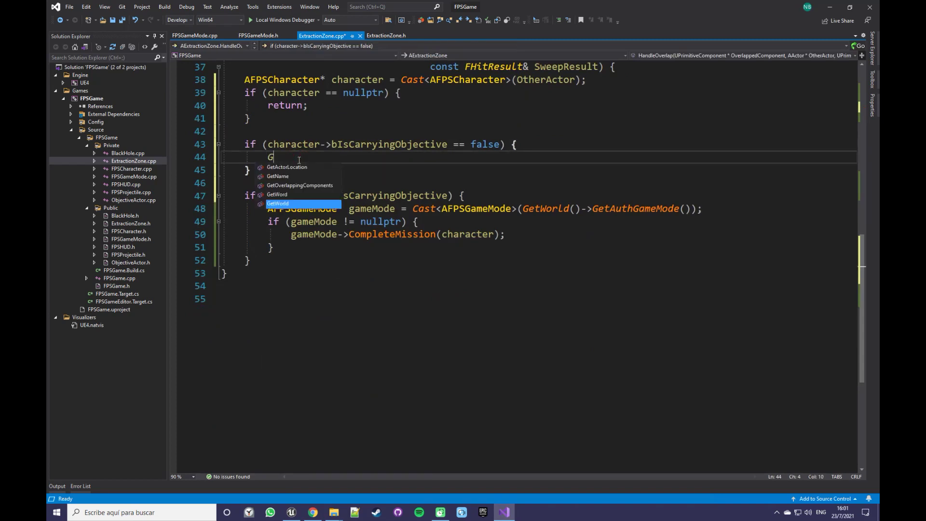
pyautogui.write('ameplauyStat')
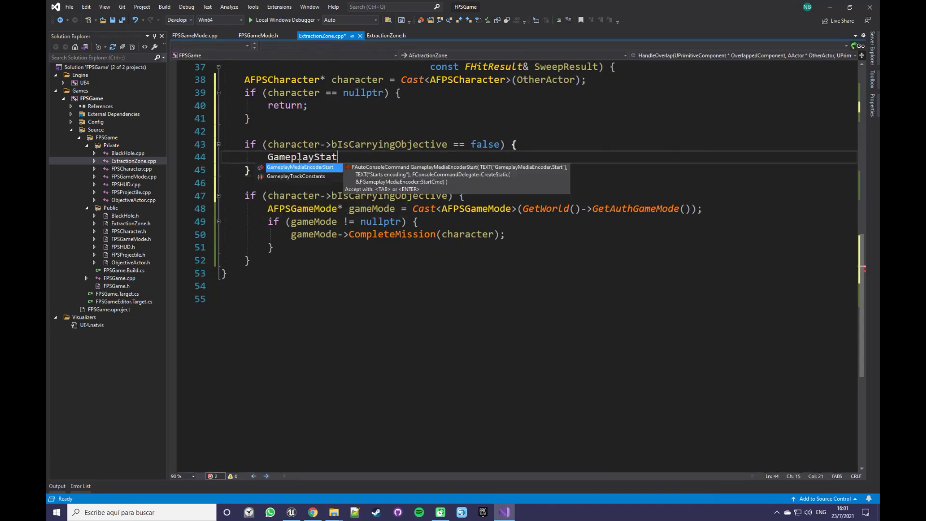
pyautogui.write('ics:::')
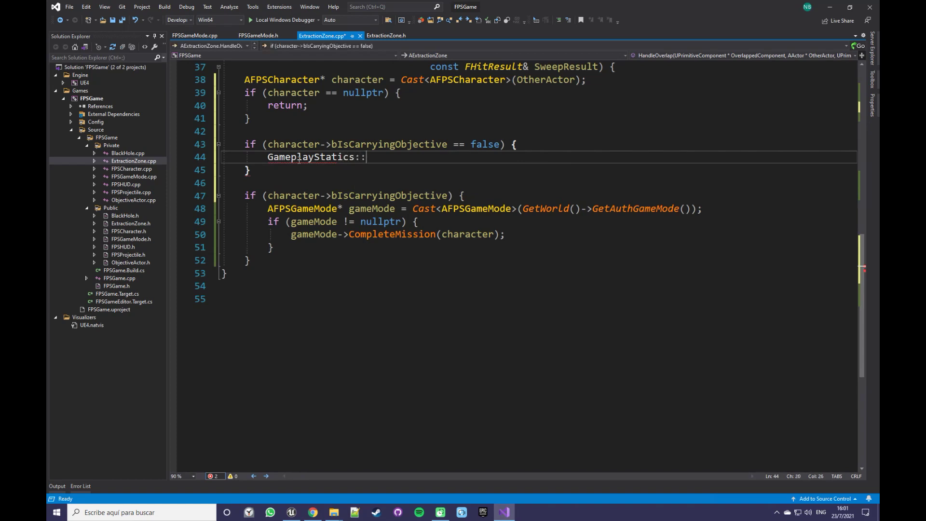
pyautogui.scroll(2, 315, 274)
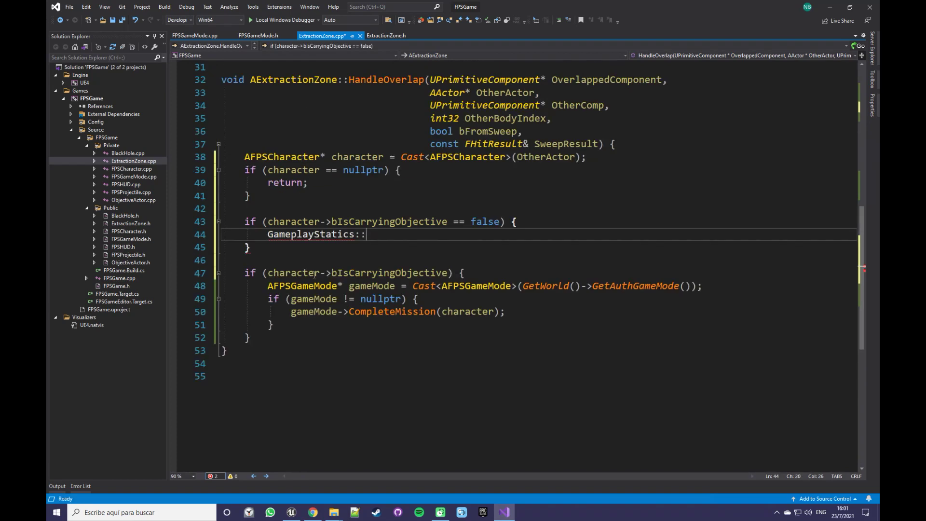
# Replace it with 'UGameplayStatics::PlaySound2D(ObjectiveMissingSound);' and save.
pyautogui.moveTo(365, 237); pyautogui.dragTo(266, 234)
pyautogui.write('UGra')
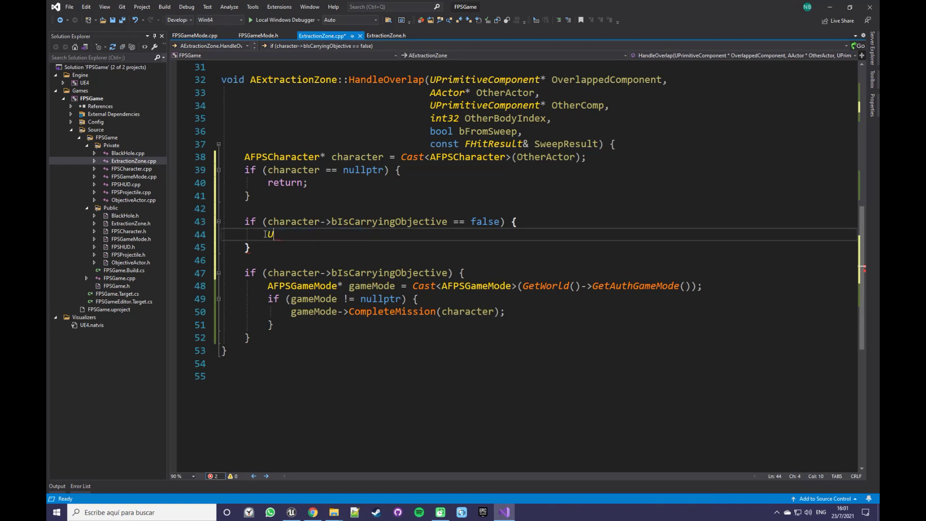
pyautogui.press('BackSpace')
pyautogui.press('BackSpace')
pyautogui.write('amepl')
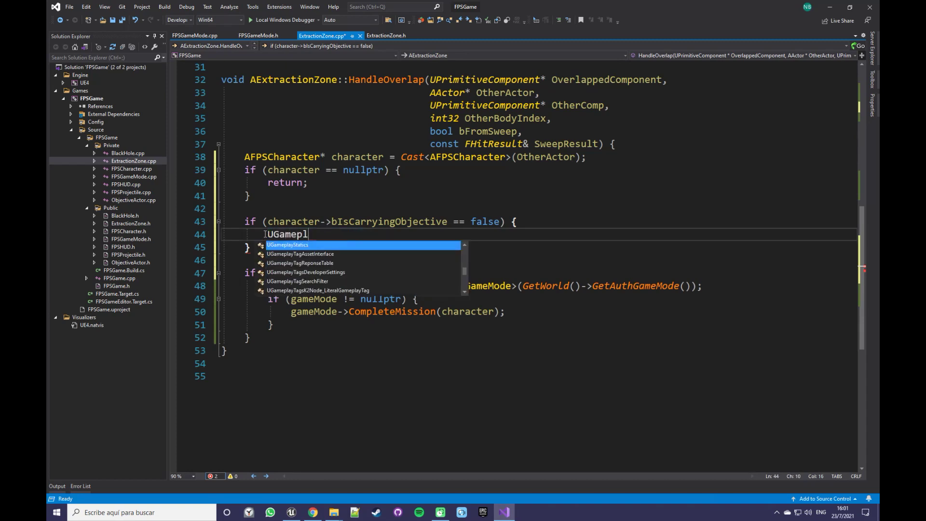
pyautogui.press('Tab')
pyautogui.write('PlaySound2D(')
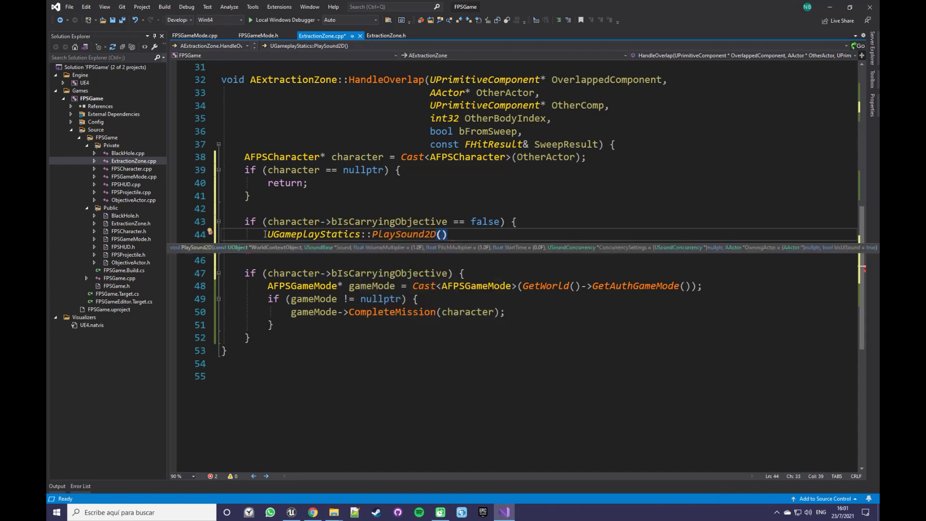
pyautogui.write('Ob')
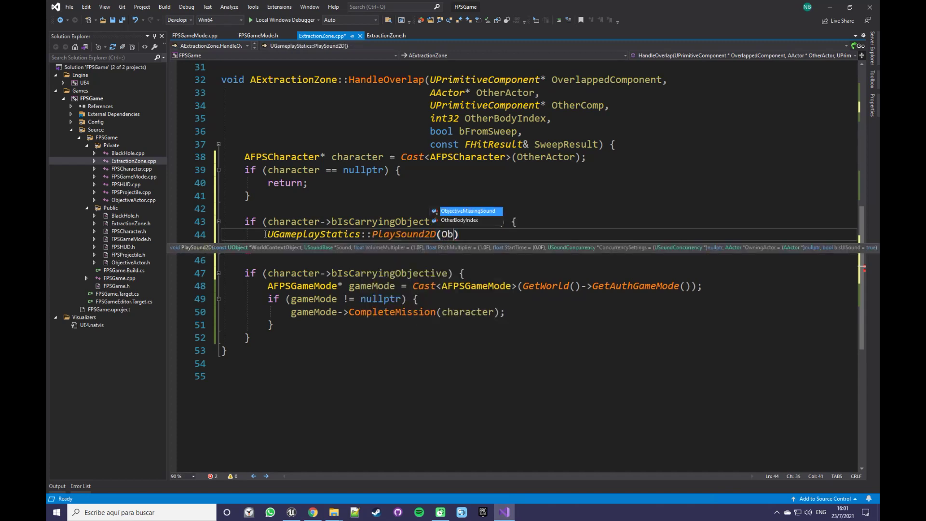
pyautogui.write('jec')
pyautogui.press('Tab')
pyautogui.write(';')
pyautogui.hotkey('ctrl', 's')
# Delete the separate bIsCarryingObjective check line and its leftover closing brace.
pyautogui.moveTo(464, 273); pyautogui.dragTo(244, 261)
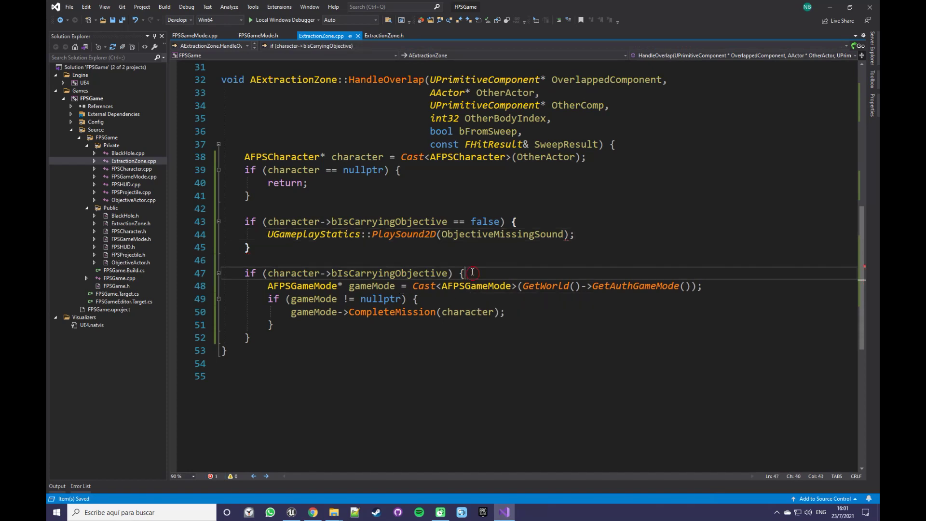
pyautogui.press('BackSpace')
pyautogui.moveTo(301, 321); pyautogui.dragTo(222, 325)
pyautogui.press('BackSpace')
# Add an 'else {' branch after the objective-missing branch.
pyautogui.click(274, 247)
pyautogui.write('else {')
pyautogui.press('Return')
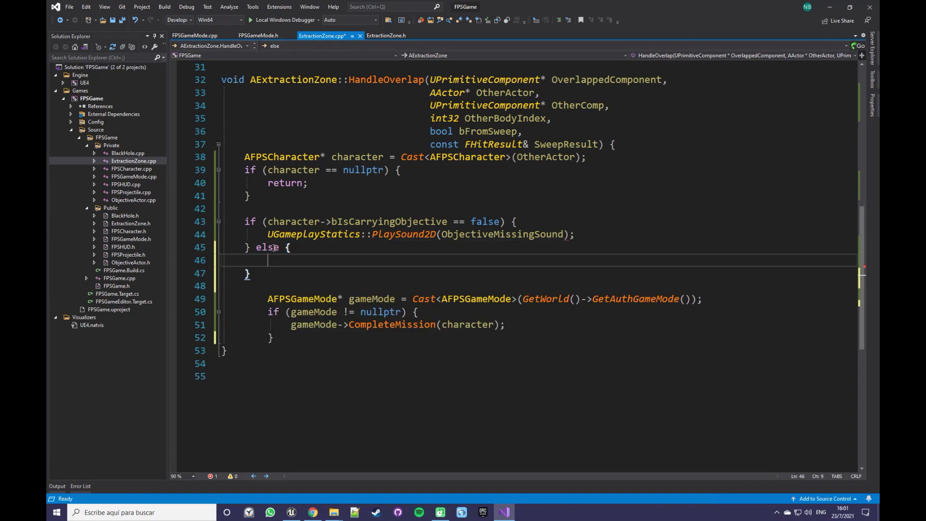
# Move the game mode lookup and CompleteMission(character) block into the else branch, then save.
pyautogui.moveTo(286, 348); pyautogui.dragTo(269, 298)
pyautogui.hotkey('ctrl', 'x')
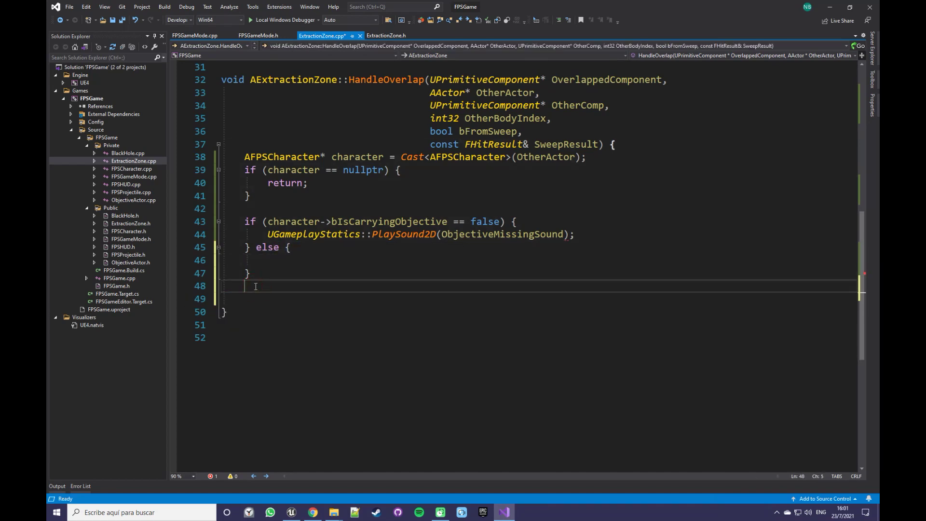
pyautogui.press('BackSpace')
pyautogui.press('Return')
pyautogui.press('BackSpace')
pyautogui.press('BackSpace')
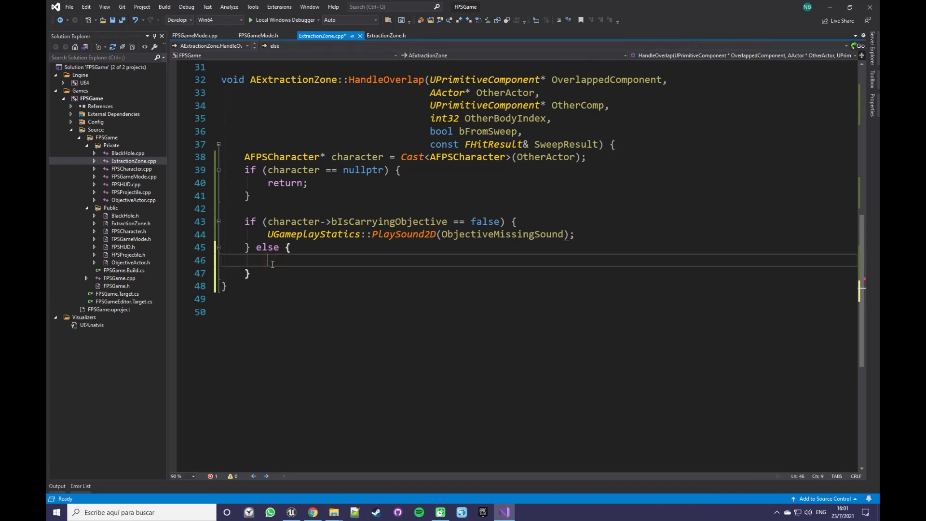
pyautogui.hotkey('ctrl', 'v')
pyautogui.hotkey('ctrl', 's')
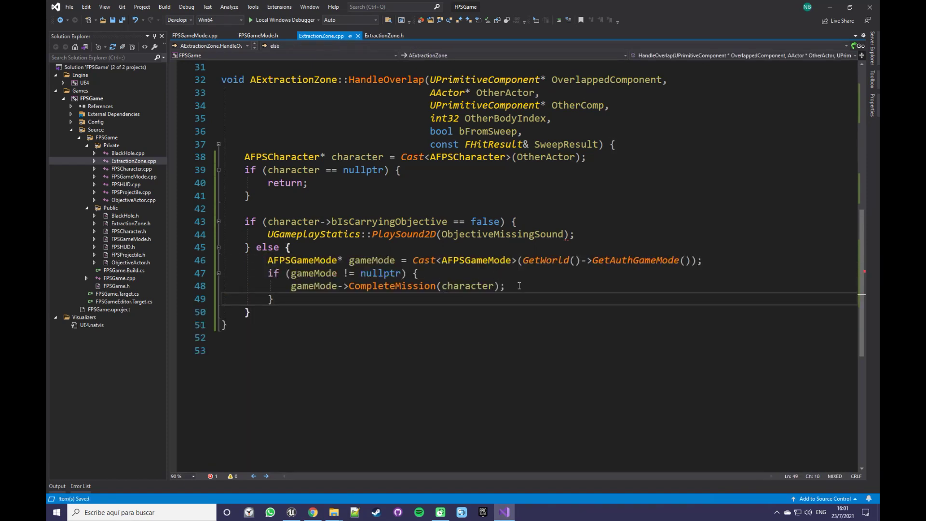
pyautogui.scroll(1, 519, 285)
pyautogui.scroll(4, 507, 290)
pyautogui.scroll(5, 492, 294)
pyautogui.scroll(-3, 479, 299)
pyautogui.scroll(-1, 482, 294)
pyautogui.scroll(-2, 497, 275)
pyautogui.scroll(-1, 509, 256)
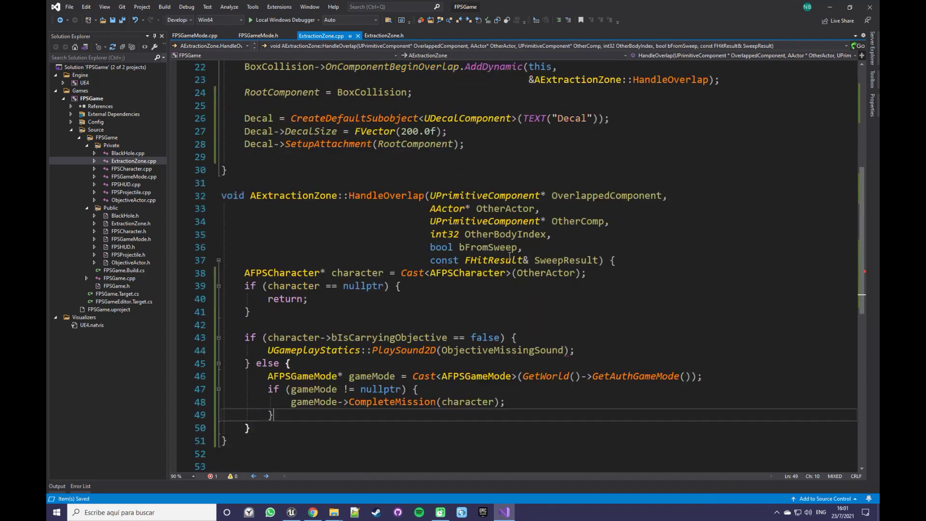
# Add 'ObjectiveMissingSound = CreateDefaultSubobject<USoundBase>(TEXT("ObjectiveMissingSound"));' to the constructor and save.
pyautogui.click(493, 148)
pyautogui.press('Return')
pyautogui.press('Return')
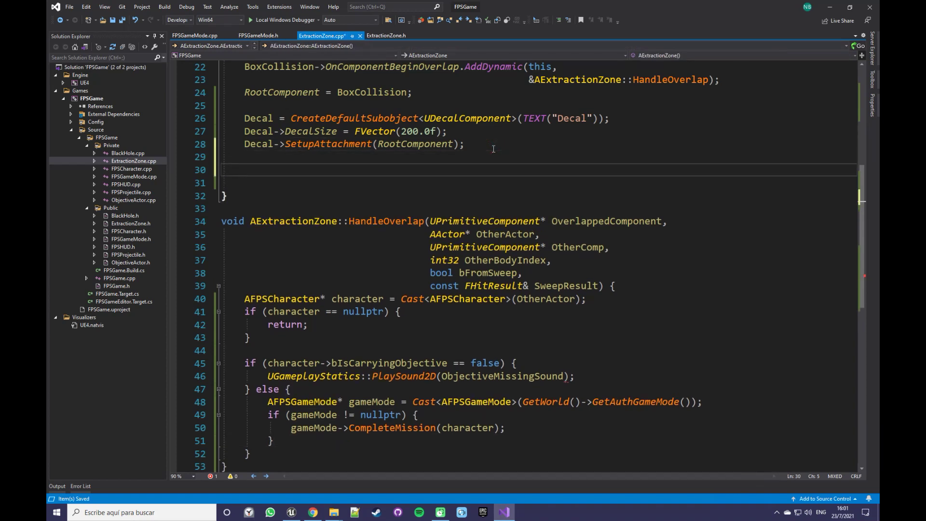
pyautogui.write('Objec')
pyautogui.press('Tab')
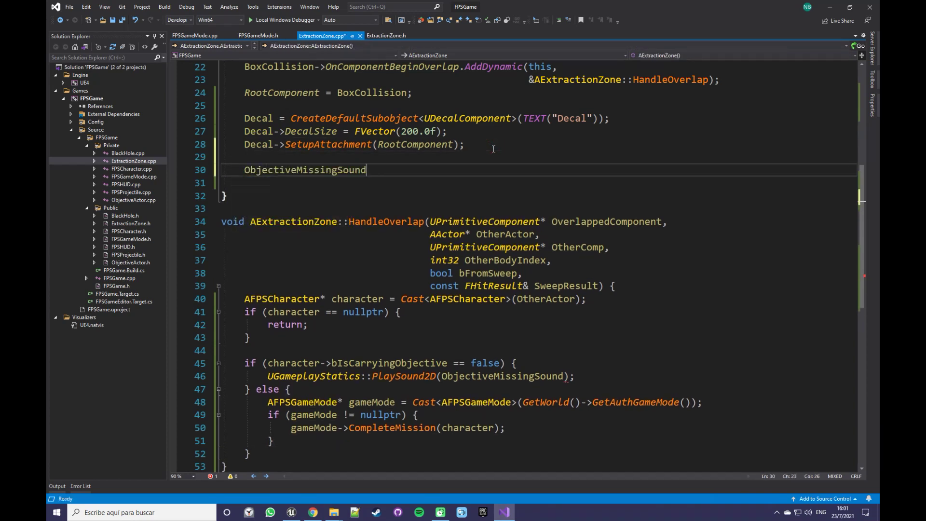
pyautogui.write('= CreateDefaultSubobject')
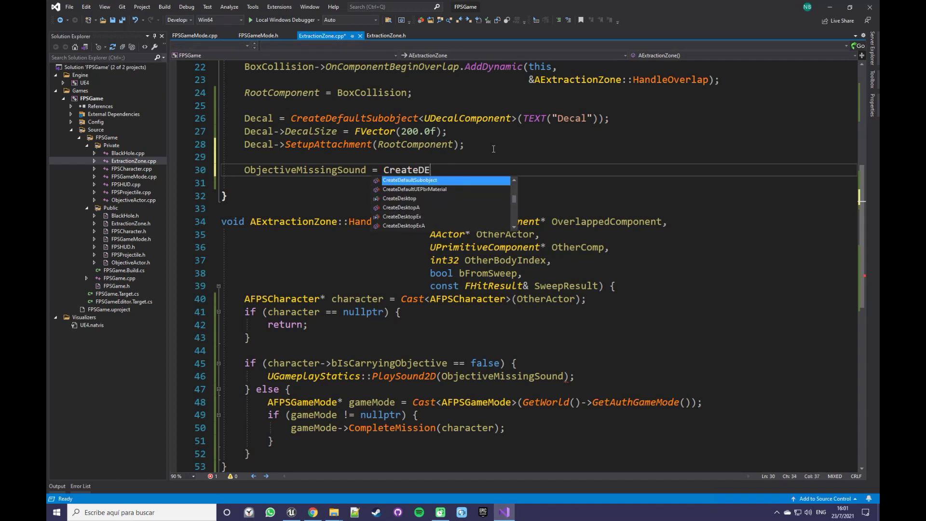
pyautogui.write('(')
pyautogui.press('End')
pyautogui.write(';')
pyautogui.press('Left')
pyautogui.press('Left')
pyautogui.press('Left')
pyautogui.write('<')
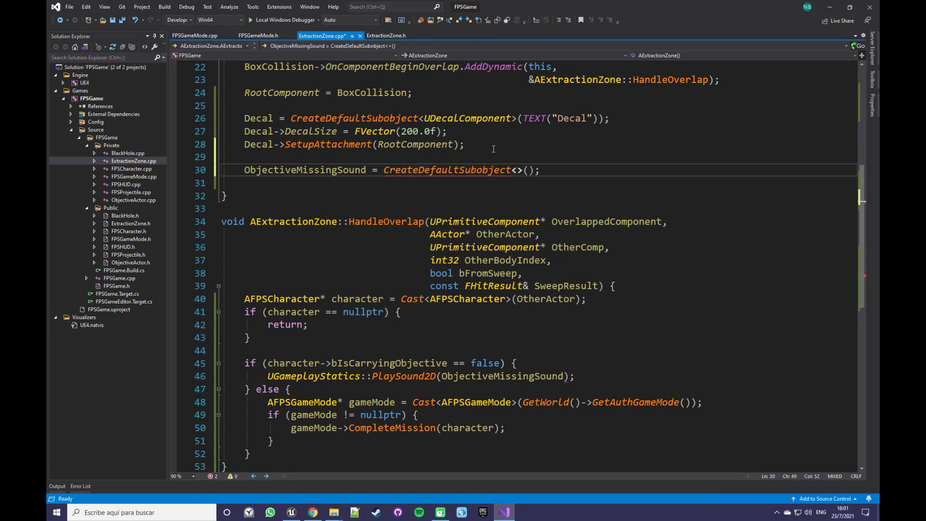
pyautogui.write('USoundBa')
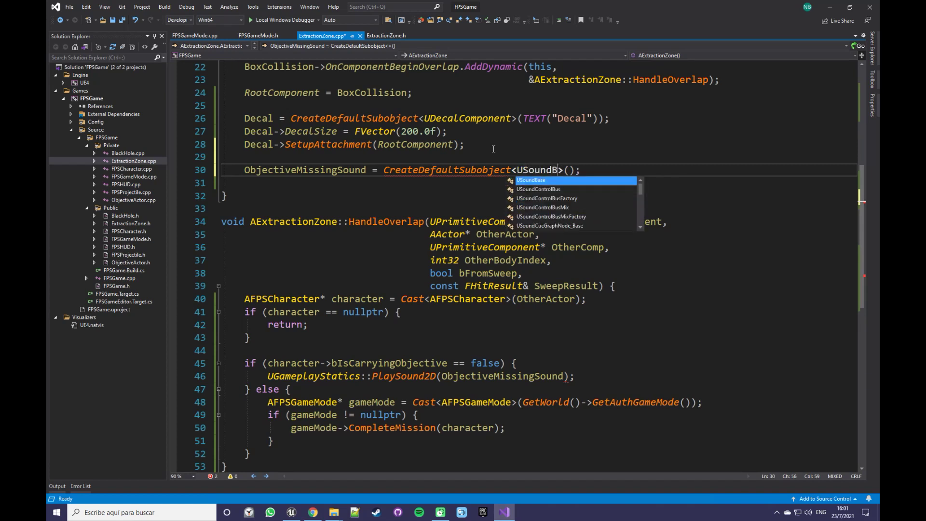
pyautogui.press('Tab')
pyautogui.press('Right')
pyautogui.press('Right')
pyautogui.write('TEXT("ObjectiveMissingSound')
pyautogui.hotkey('ctrl', 's')
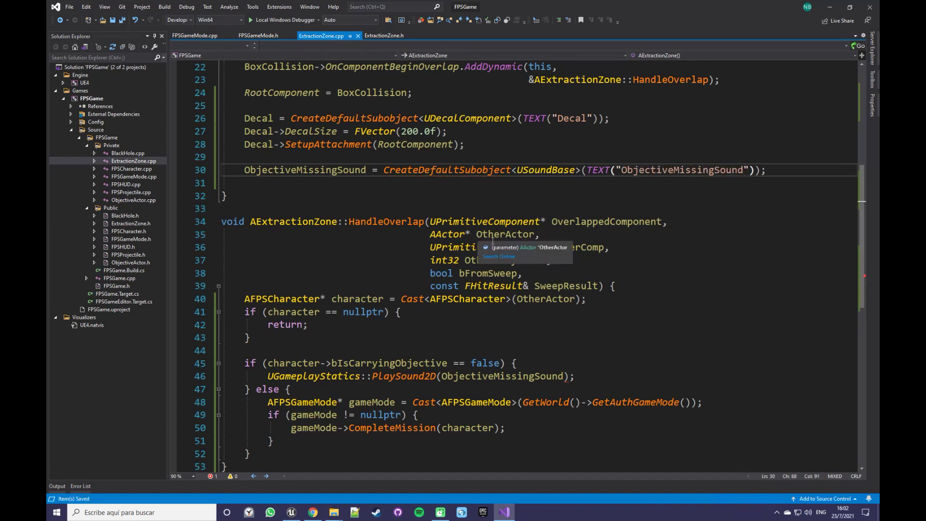
# Insert 'this,' as PlaySound2D's first argument, with ObjectiveMissingSound on its own line.
pyautogui.scroll(-2, 389, 252)
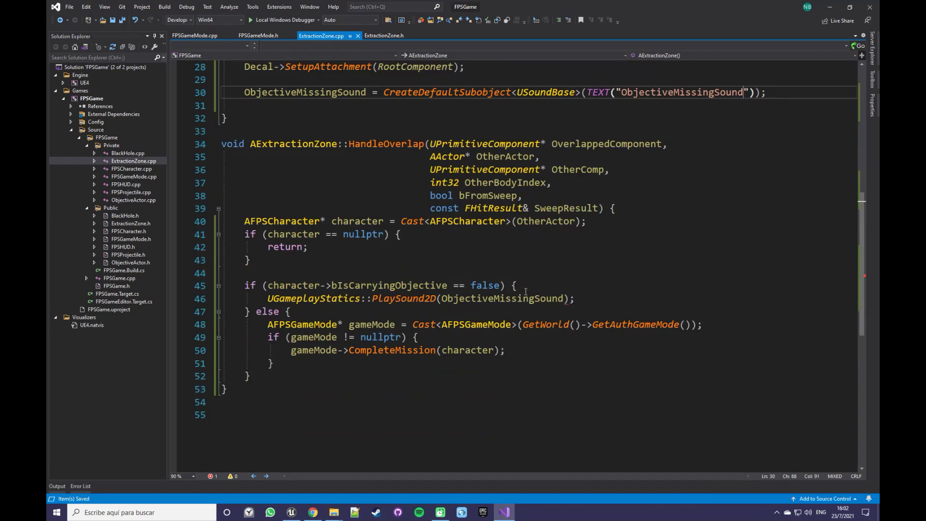
pyautogui.click(549, 289)
pyautogui.scroll(9, 433, 288)
pyautogui.click(508, 195)
pyautogui.click(511, 234)
pyautogui.scroll(-4, 457, 254)
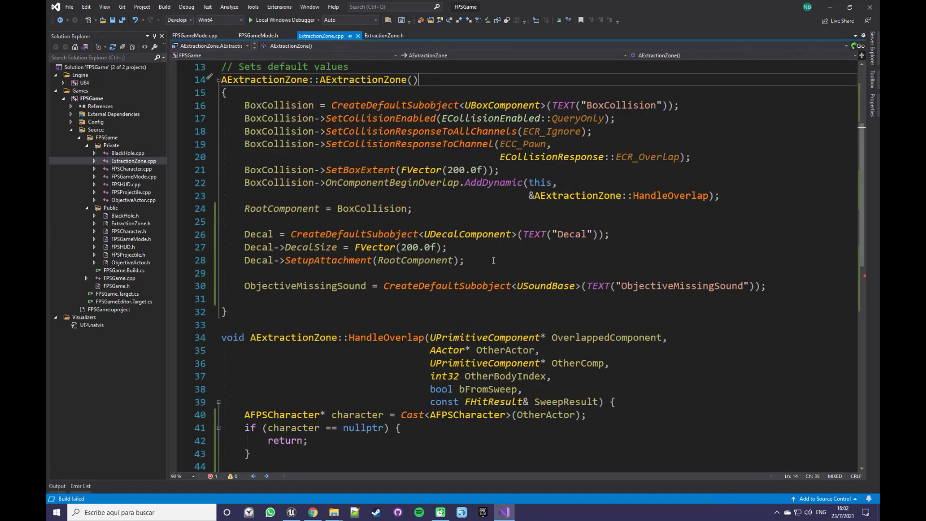
pyautogui.scroll(-7, 457, 255)
pyautogui.click(440, 221)
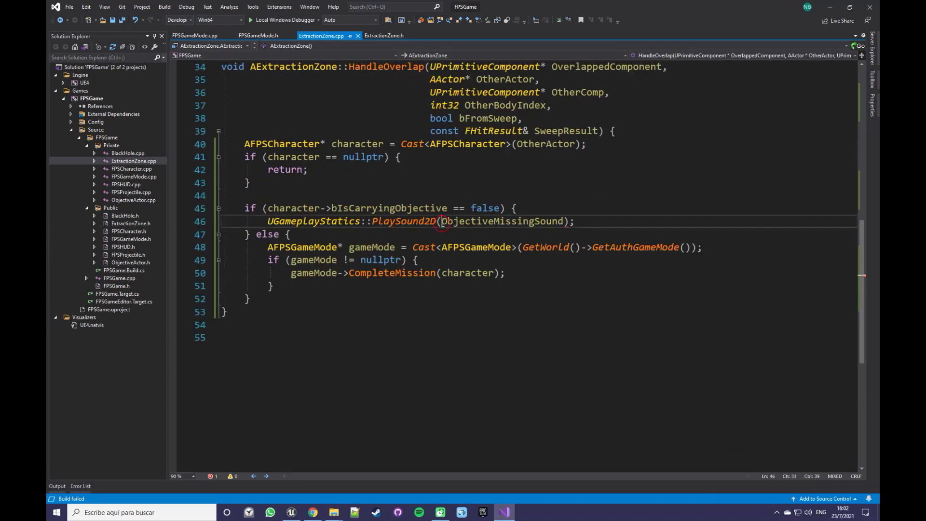
pyautogui.write('this,')
pyautogui.press('Return')
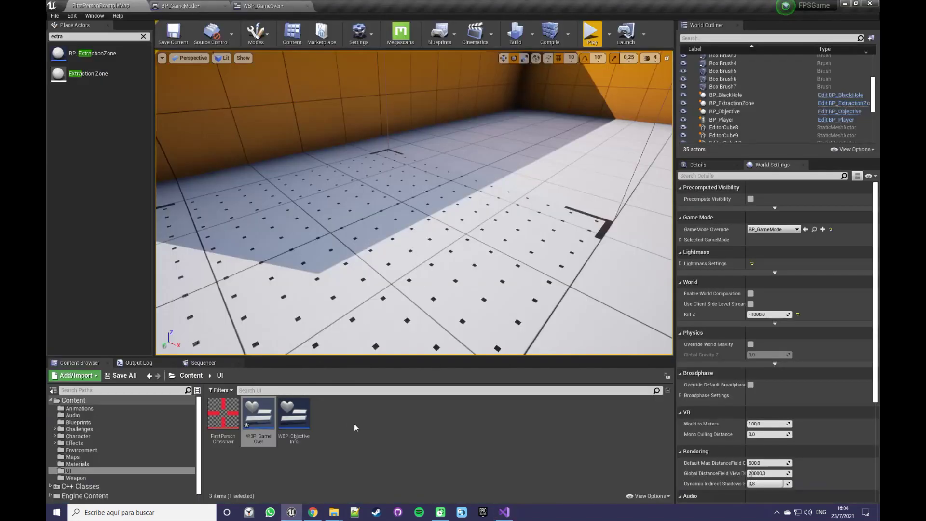
pyautogui.click(355, 427)
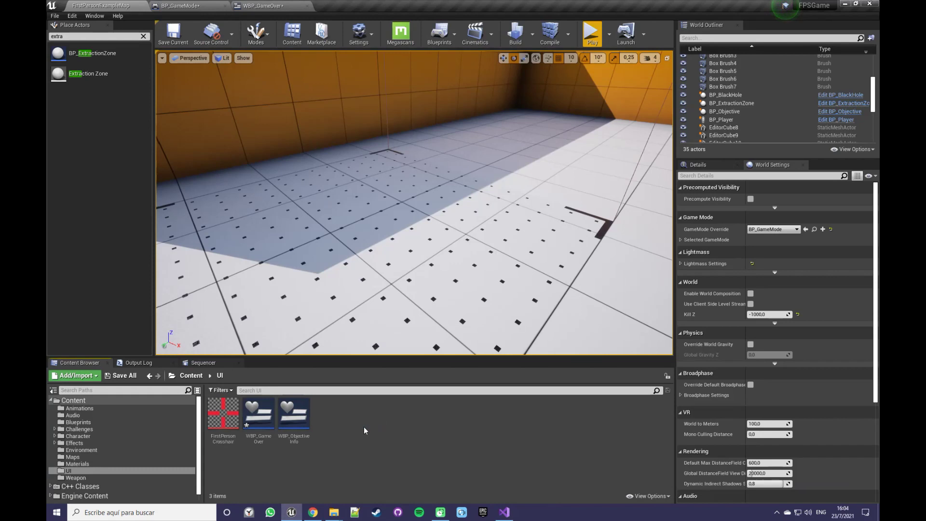
# Open BP_ExtractionZone in the full Blueprint editor and close the BP_GameMode and WBP_GameOver tabs.
pyautogui.click(83, 425)
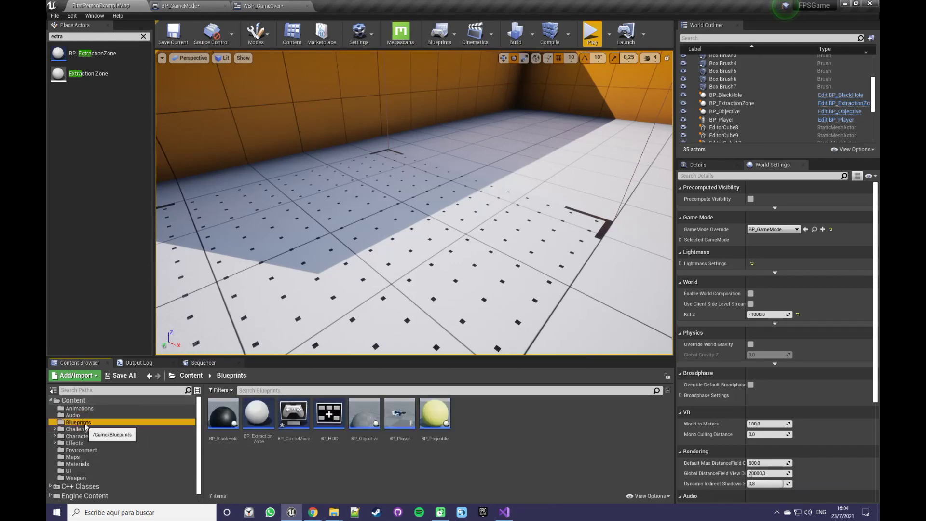
pyautogui.doubleClick(259, 444)
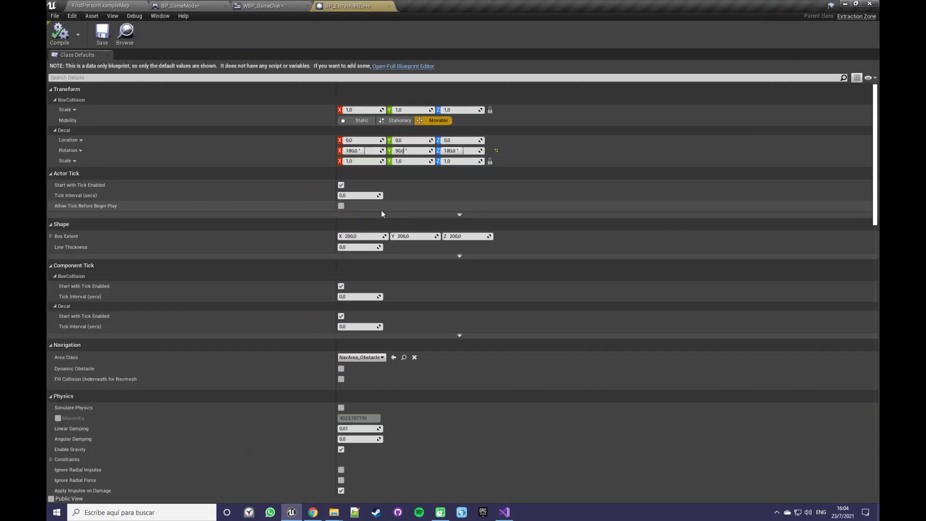
pyautogui.click(394, 68)
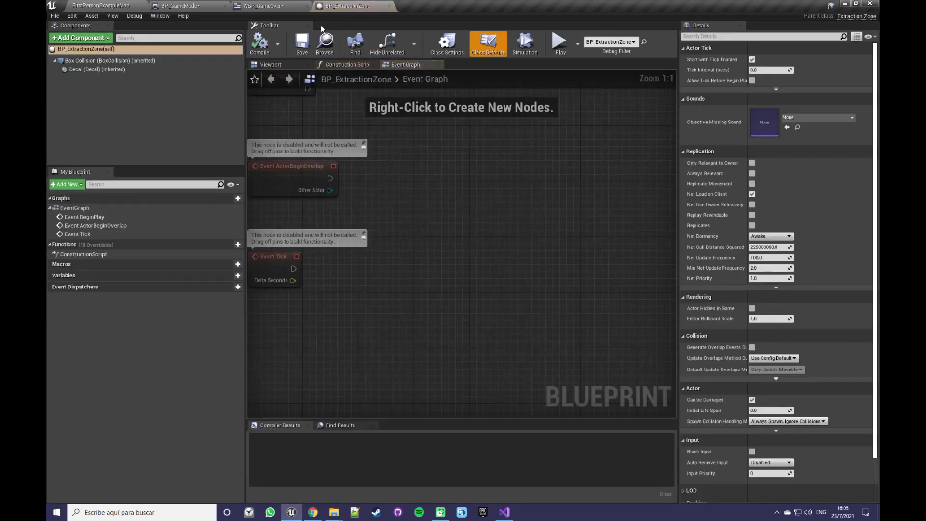
pyautogui.click(303, 7)
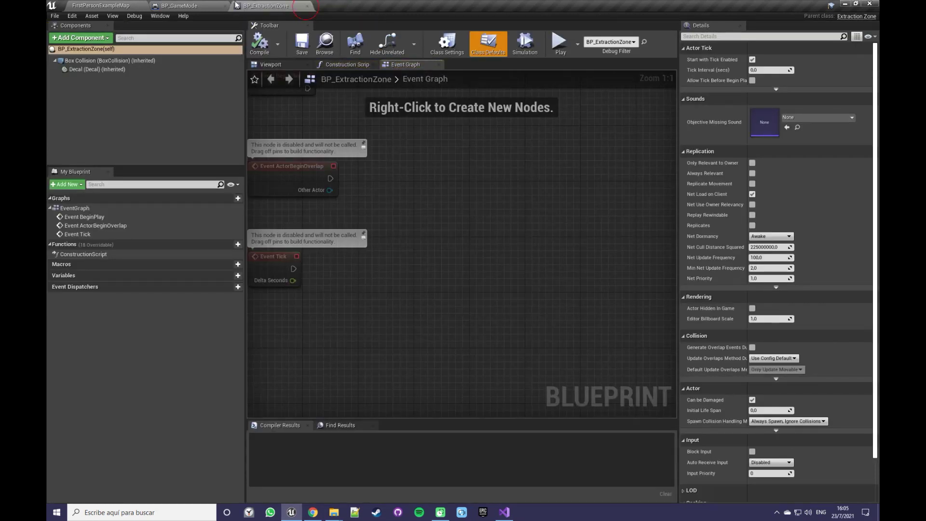
pyautogui.click(224, 6)
# Delete the disabled event nodes, compile BP_ExtractionZone, and view its class defaults.
pyautogui.moveTo(363, 201); pyautogui.dragTo(455, 243, button='right')
pyautogui.moveTo(452, 383); pyautogui.dragTo(351, 136)
pyautogui.press('Delete')
pyautogui.click(260, 43)
pyautogui.click(99, 62)
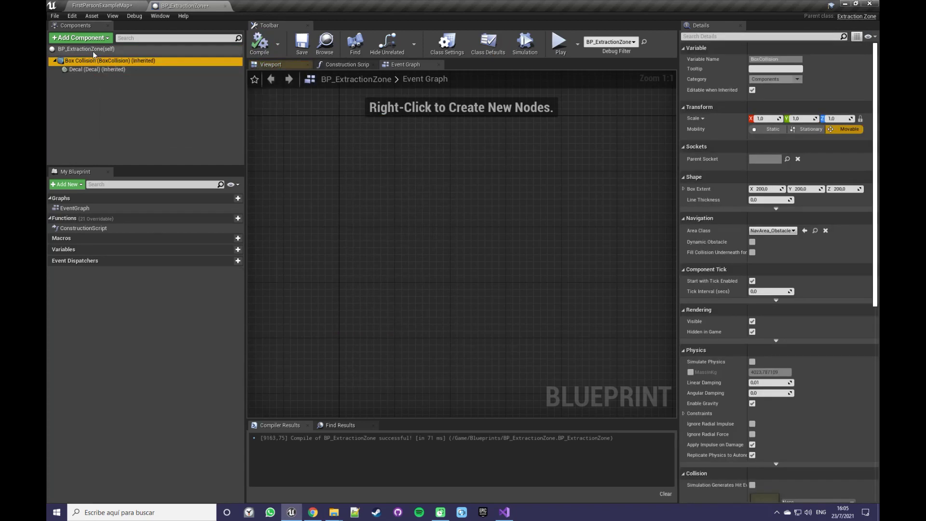
pyautogui.click(86, 49)
pyautogui.click(504, 512)
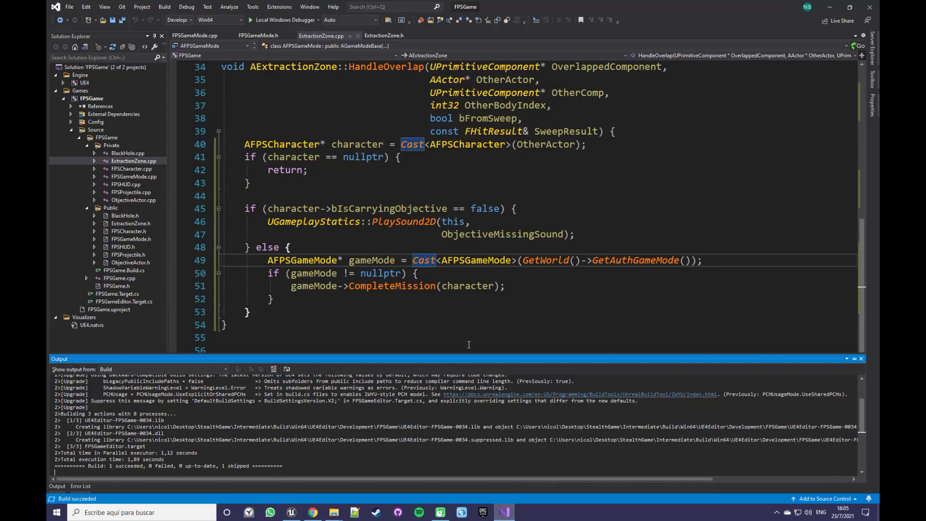
# In ExtractionZone.h, declare UPROPERTY(EditDefaultsOnly, Category="Sounds") USoundBase* ObjectiveMissingSound.
pyautogui.click(384, 36)
pyautogui.click(520, 321)
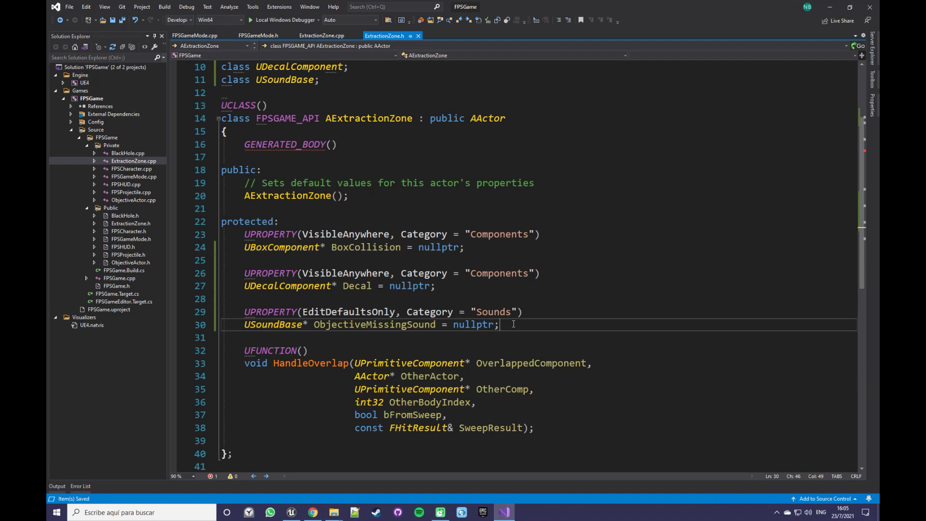
pyautogui.click(334, 343)
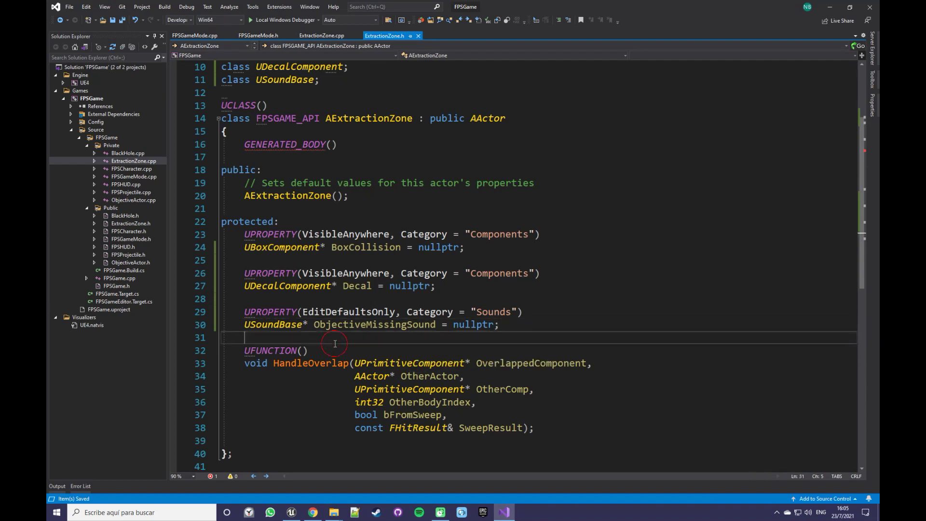
pyautogui.click(507, 322)
pyautogui.click(402, 196)
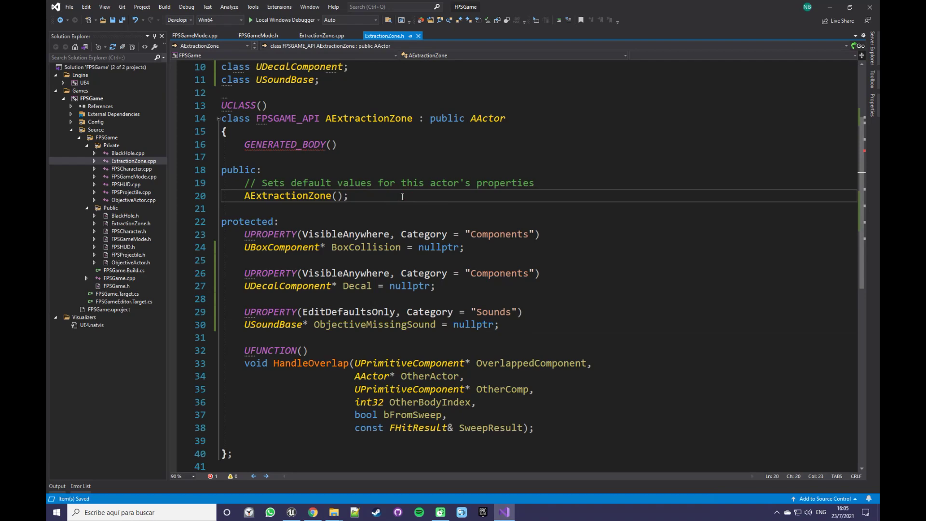
# Review the ObjectiveMissingSound creation line in ExtractionZone.cpp and save the file.
pyautogui.hotkey('ctrl', 'k')
pyautogui.hotkey('ctrl', 'o')
pyautogui.scroll(3, 433, 304)
pyautogui.scroll(8, 432, 304)
pyautogui.scroll(-4, 433, 305)
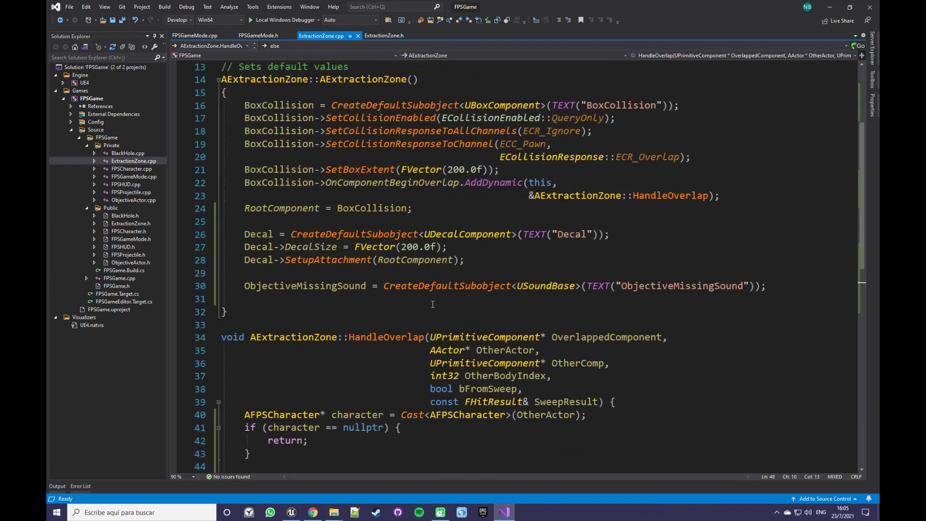
pyautogui.moveTo(775, 286); pyautogui.dragTo(518, 260)
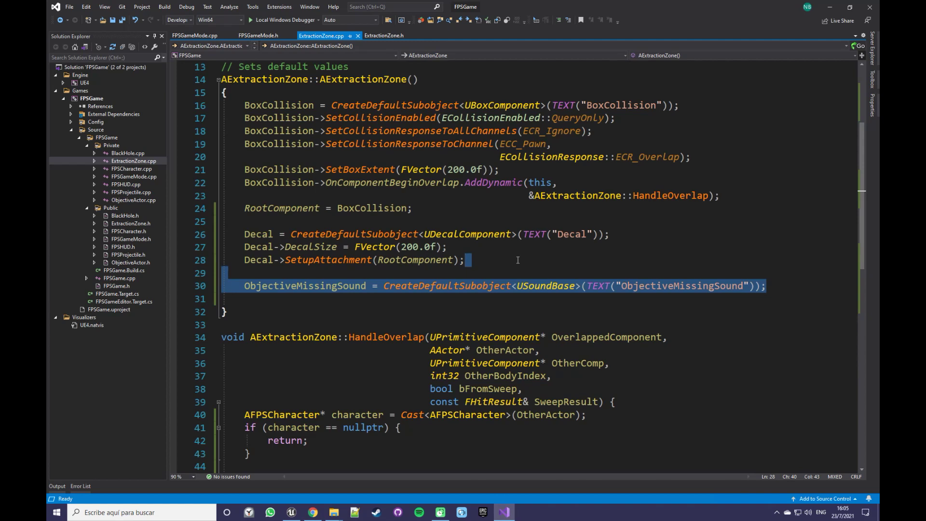
pyautogui.click(528, 269)
pyautogui.hotkey('ctrl', 's')
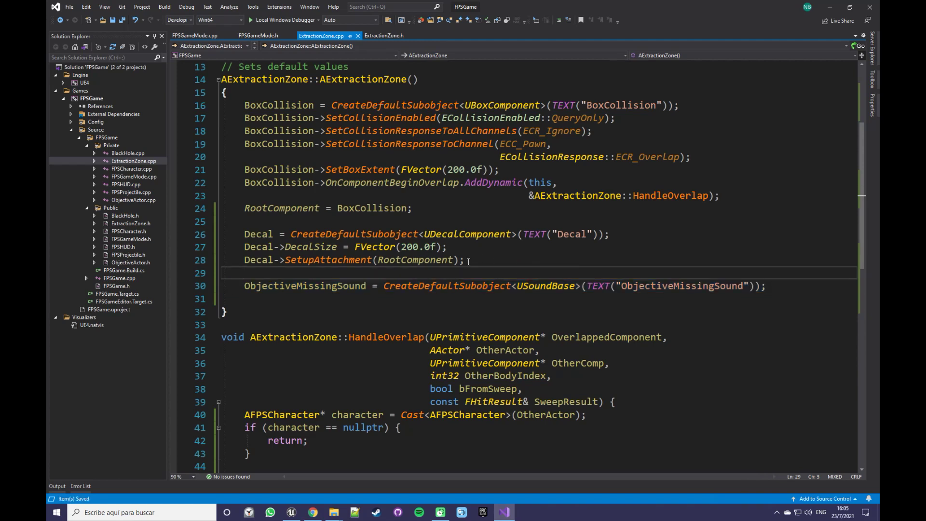
pyautogui.click(300, 513)
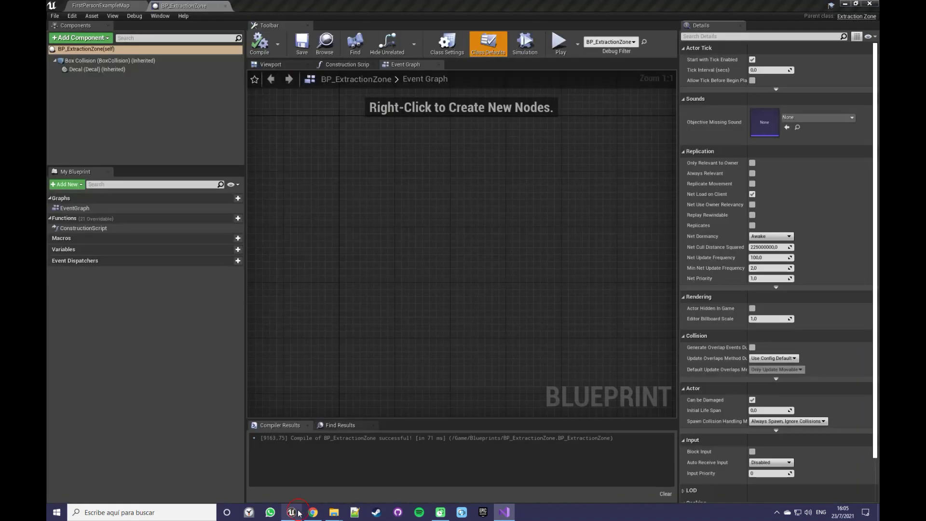
# Set BP_ExtractionZone's Objective Missing Sound class default to CompileFailed.
pyautogui.click(95, 50)
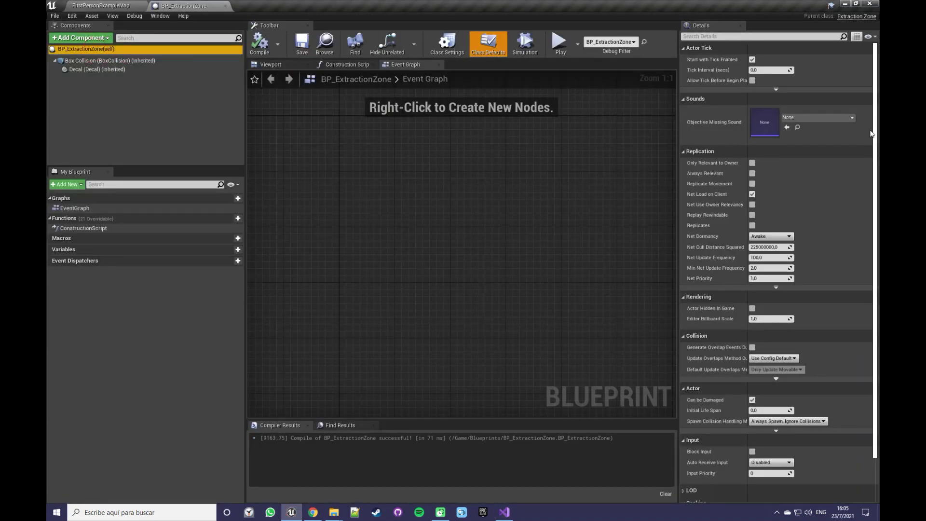
pyautogui.click(815, 117)
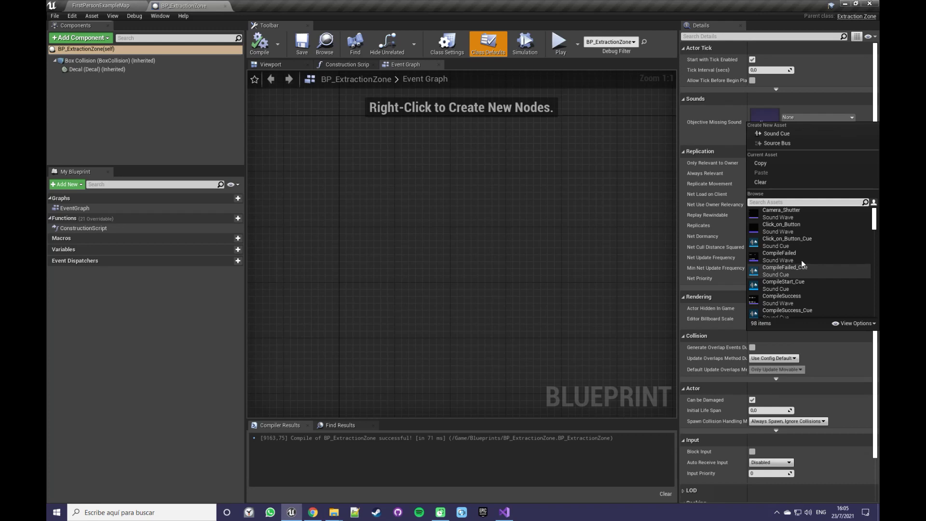
pyautogui.click(801, 260)
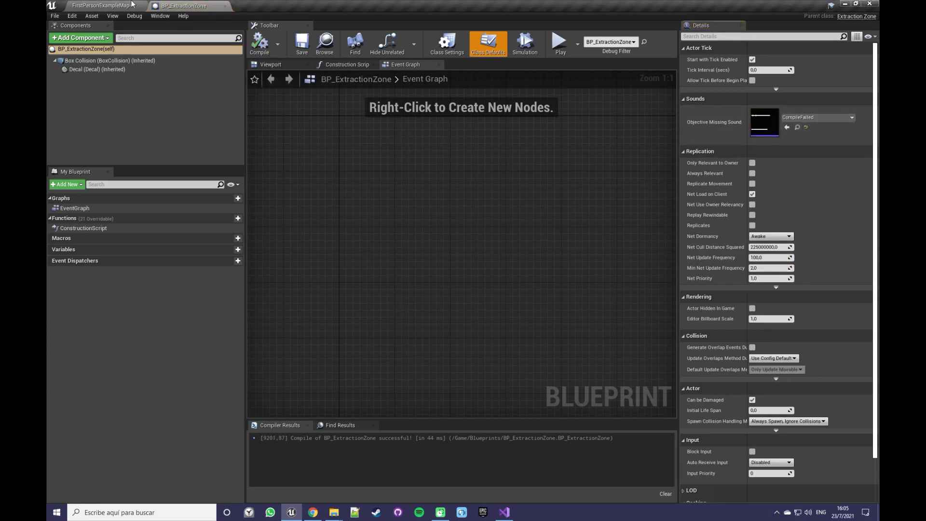
pyautogui.click(115, 6)
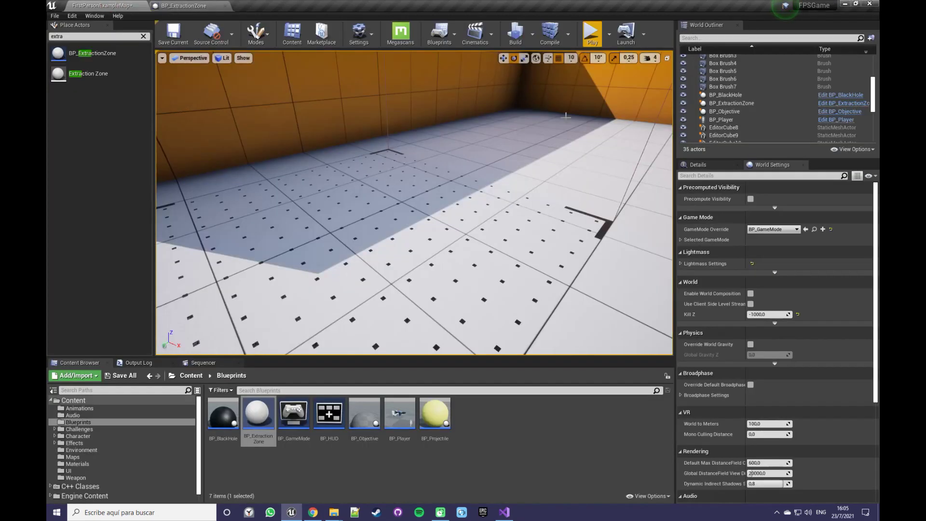
# Playtest the level until Mission Completed appears, then end the session.
pyautogui.click(590, 34)
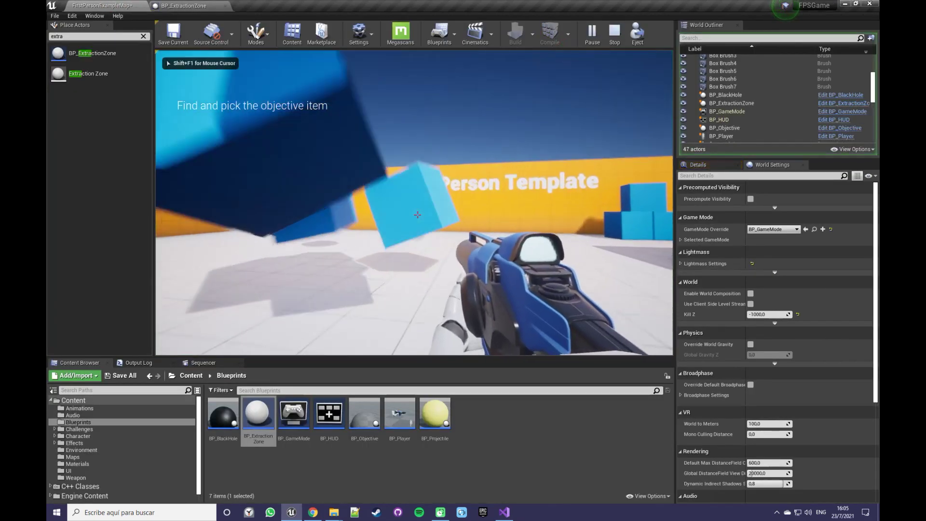
pyautogui.click(417, 215)
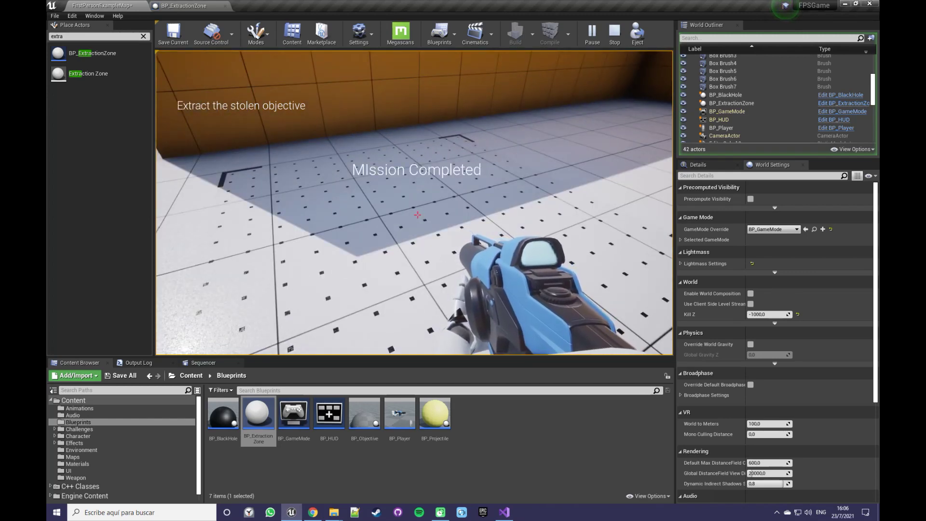
pyautogui.press('Escape')
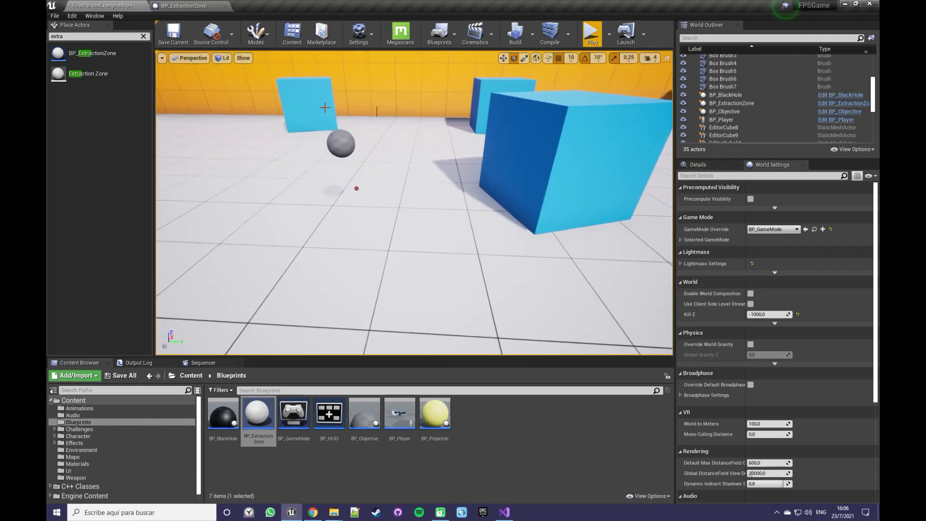
# Select the BP_Objective sphere in the level and open its blueprint for editing.
pyautogui.click(343, 146)
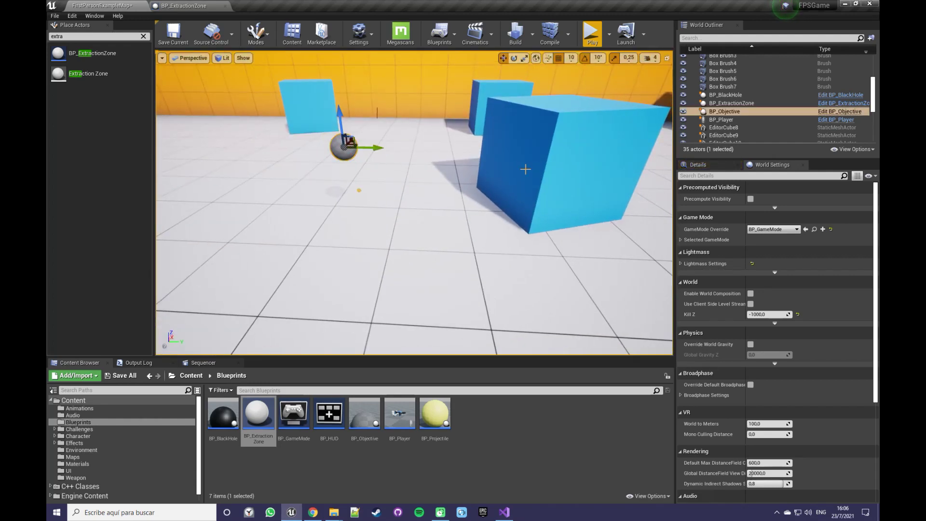
pyautogui.click(699, 165)
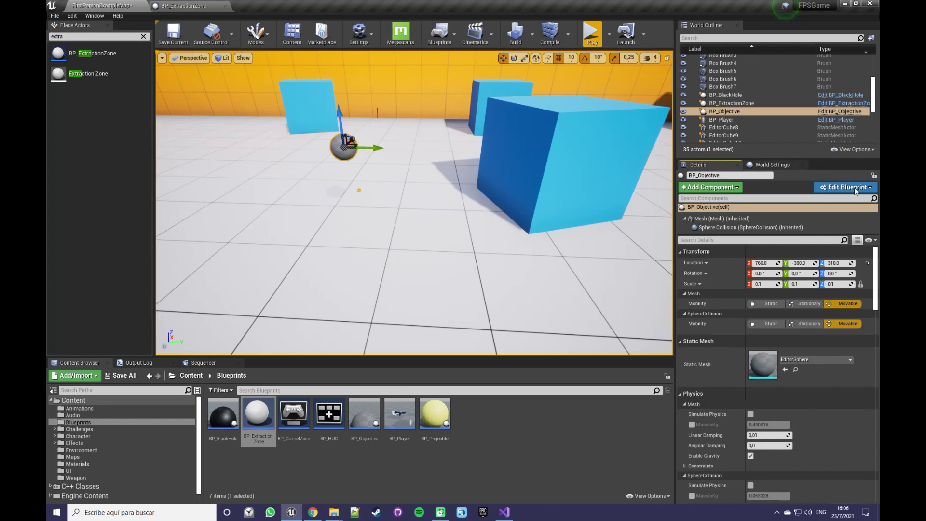
pyautogui.click(850, 187)
pyautogui.click(800, 203)
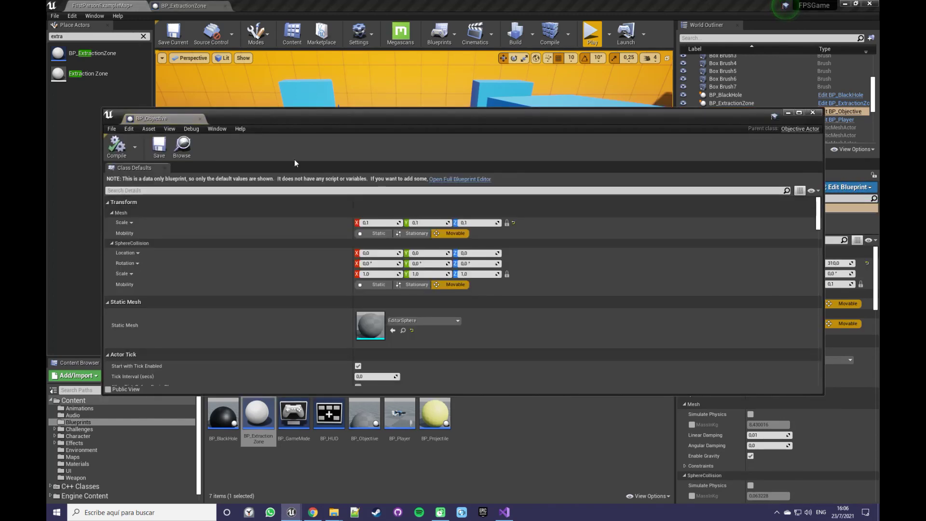
# Dock BP_Objective's full blueprint editor and delete its three default event nodes.
pyautogui.moveTo(162, 118); pyautogui.dragTo(270, 6)
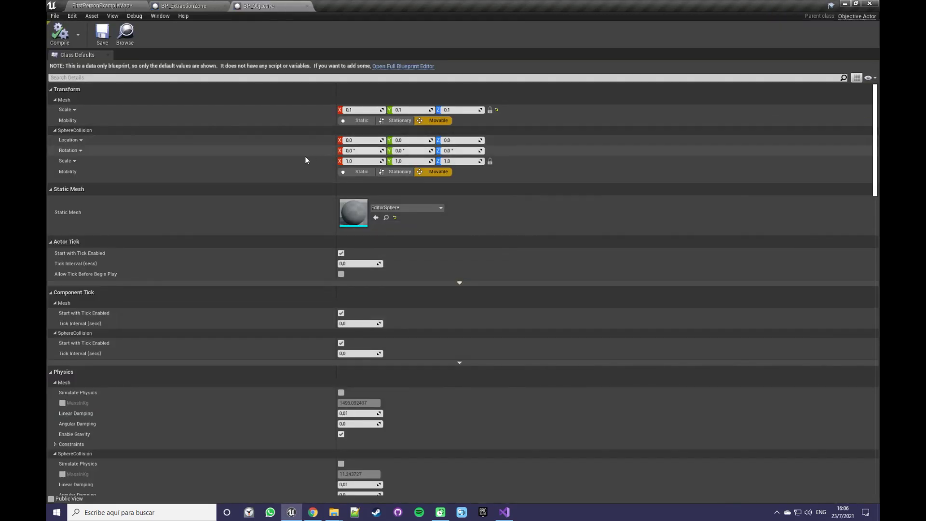
pyautogui.click(407, 66)
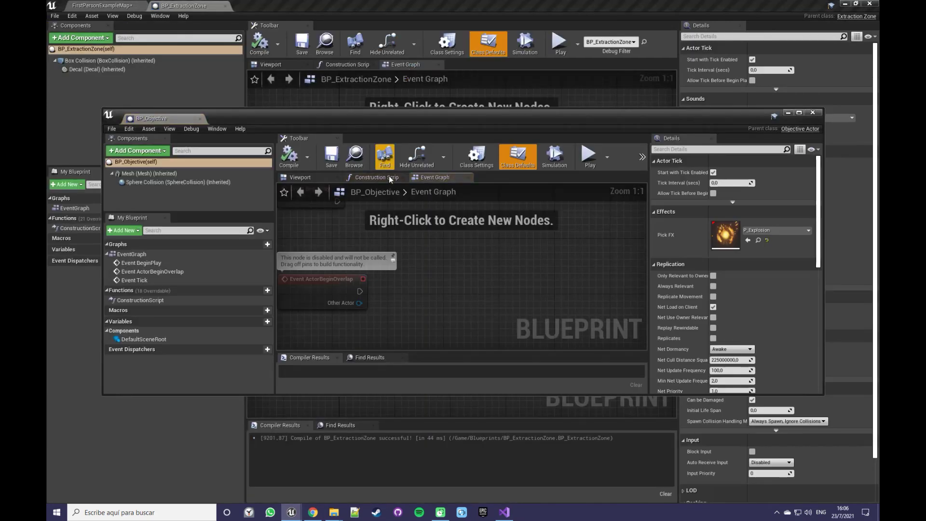
pyautogui.moveTo(180, 120); pyautogui.dragTo(308, 3)
pyautogui.moveTo(356, 177); pyautogui.dragTo(487, 208, button='right')
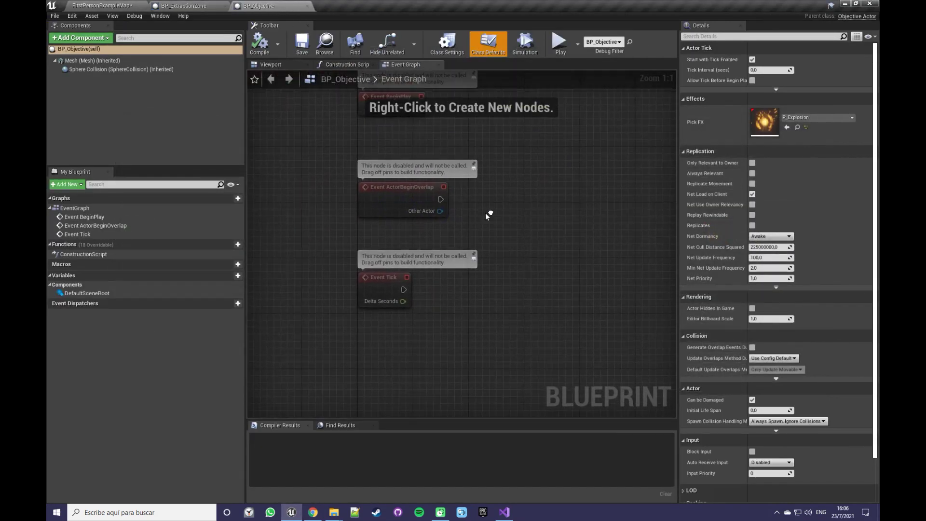
pyautogui.moveTo(321, 139); pyautogui.dragTo(514, 424)
pyautogui.press('Delete')
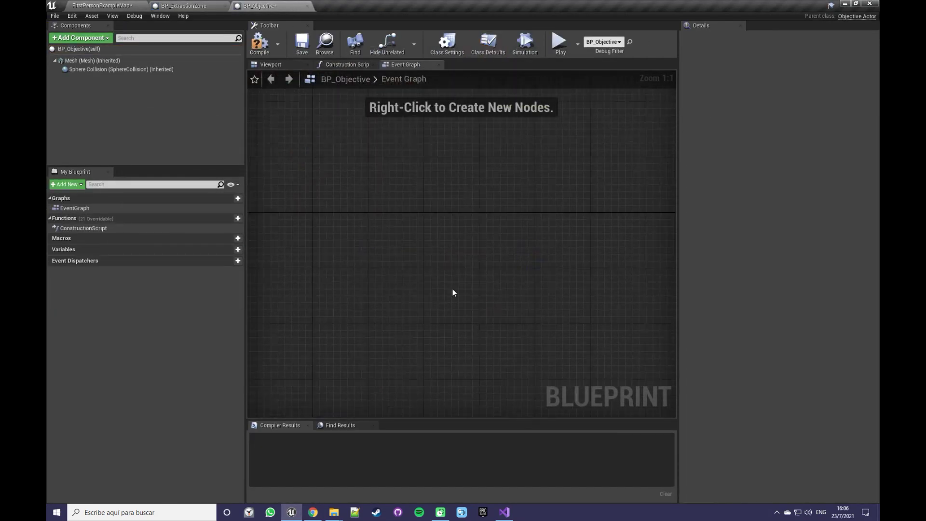
# Set the Sphere Collision radius to 256, compile BP_Objective, and return to the level.
pyautogui.click(137, 69)
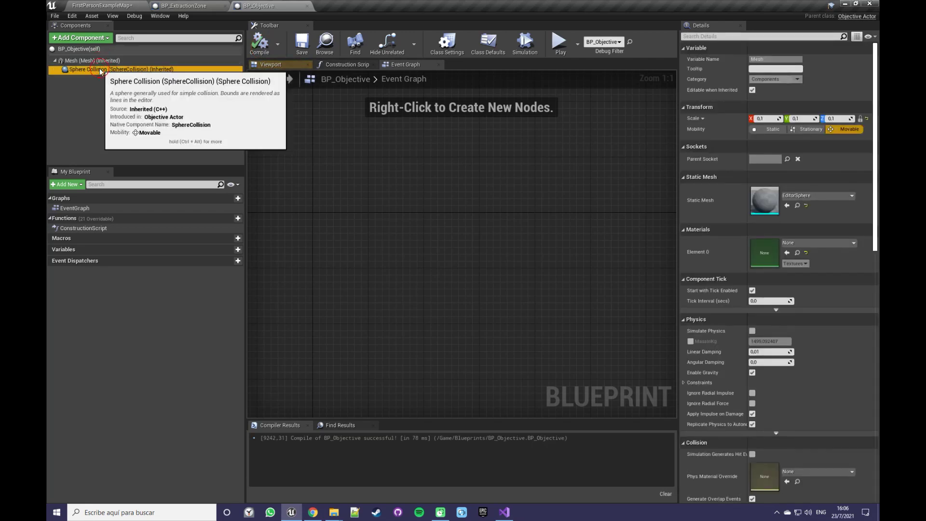
pyautogui.click(283, 65)
pyautogui.moveTo(367, 203); pyautogui.dragTo(366, 203, button='right')
pyautogui.press('f')
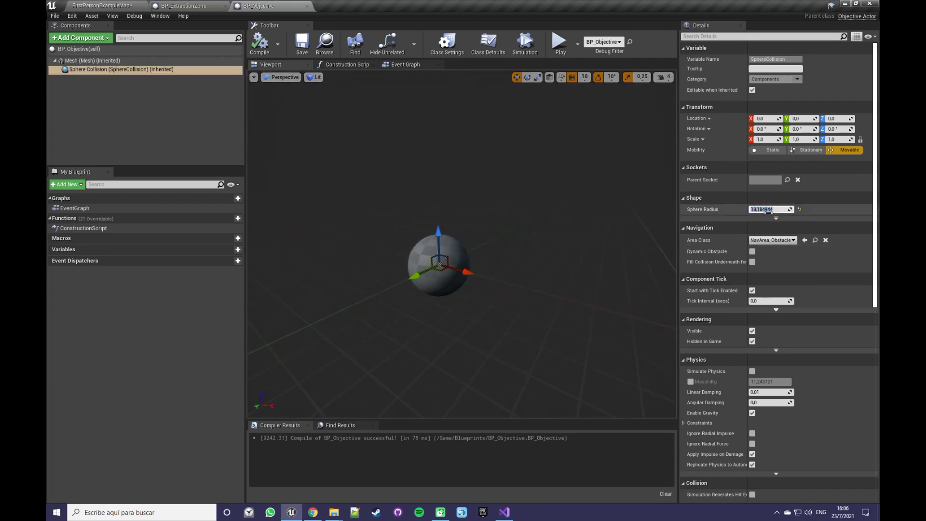
pyautogui.write('32')
pyautogui.moveTo(259, 116); pyautogui.dragTo(260, 116, button='right')
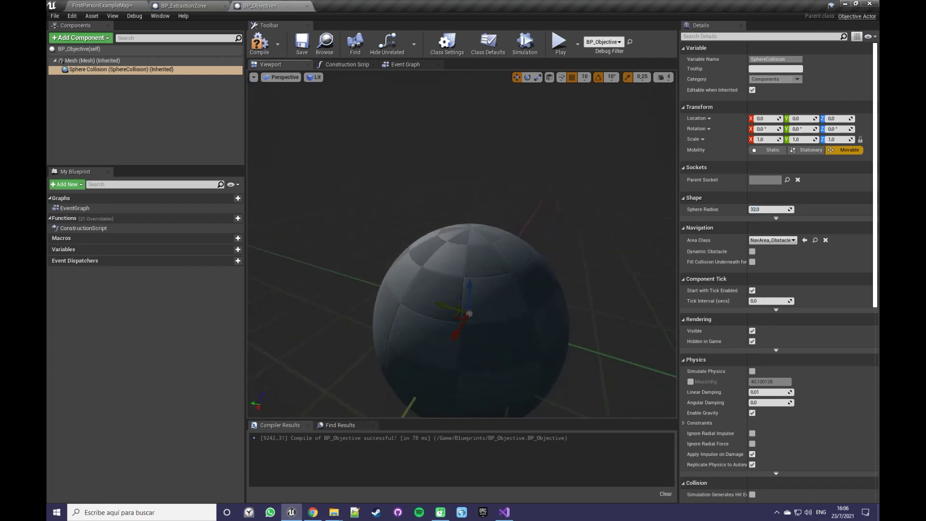
pyautogui.click(767, 209)
pyautogui.write('64')
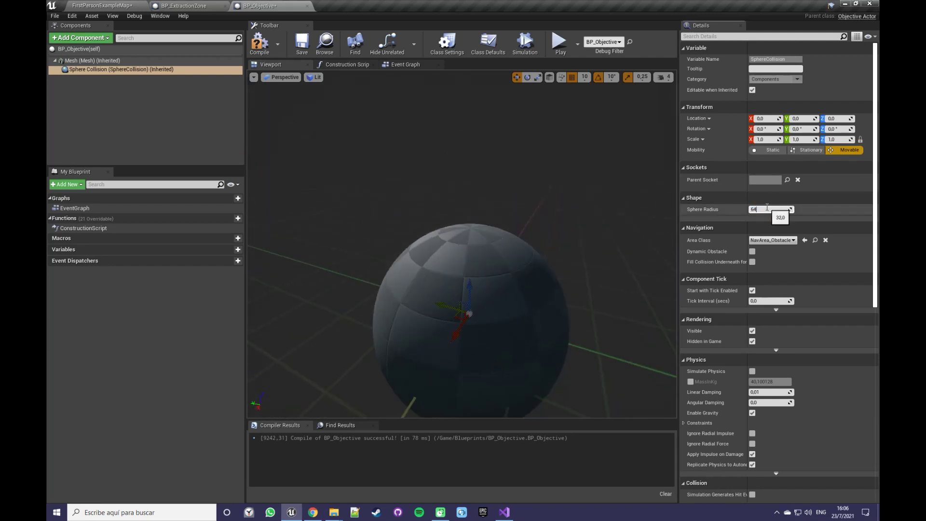
pyautogui.press('Return')
pyautogui.moveTo(463, 241)
pyautogui.mouseDown(button='right')
pyautogui.moveTo(471, 252)
pyautogui.moveTo(463, 252)
pyautogui.mouseUp(button='right')
pyautogui.write('256')
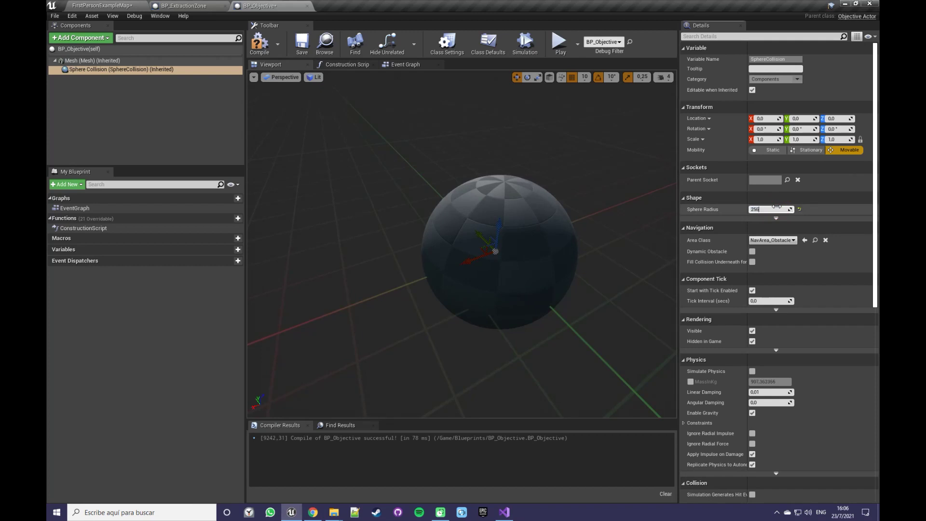
pyautogui.press('Return')
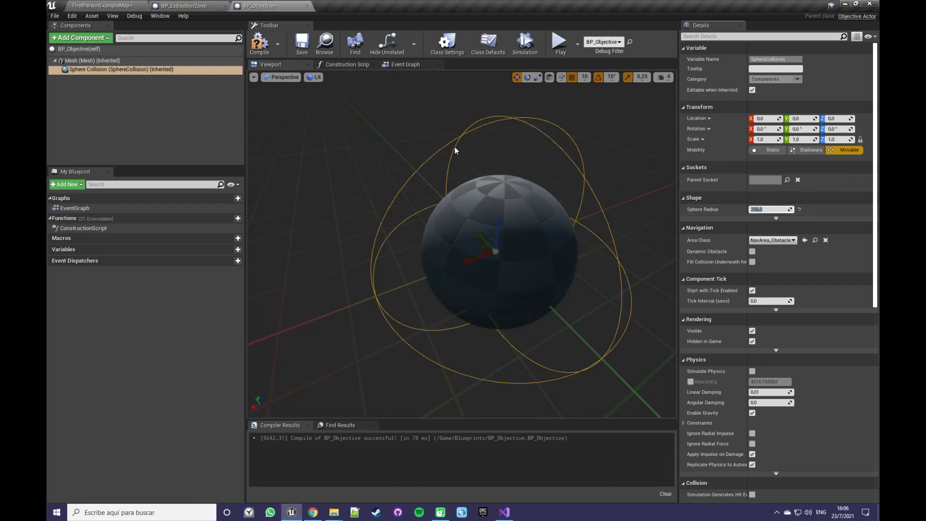
pyautogui.click(261, 52)
pyautogui.click(101, 6)
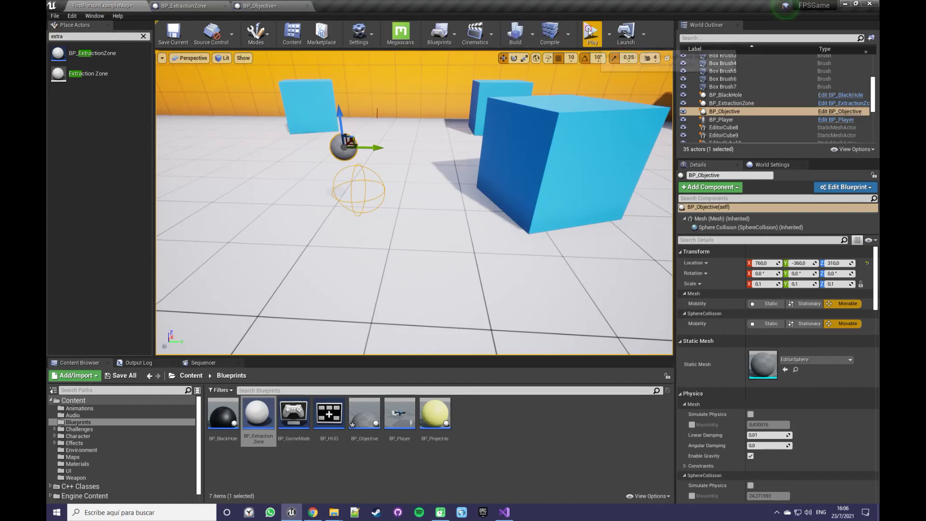
# Playtest carrying the objective into the extraction zone, stop play, and select BP_GameMode.
pyautogui.click(589, 33)
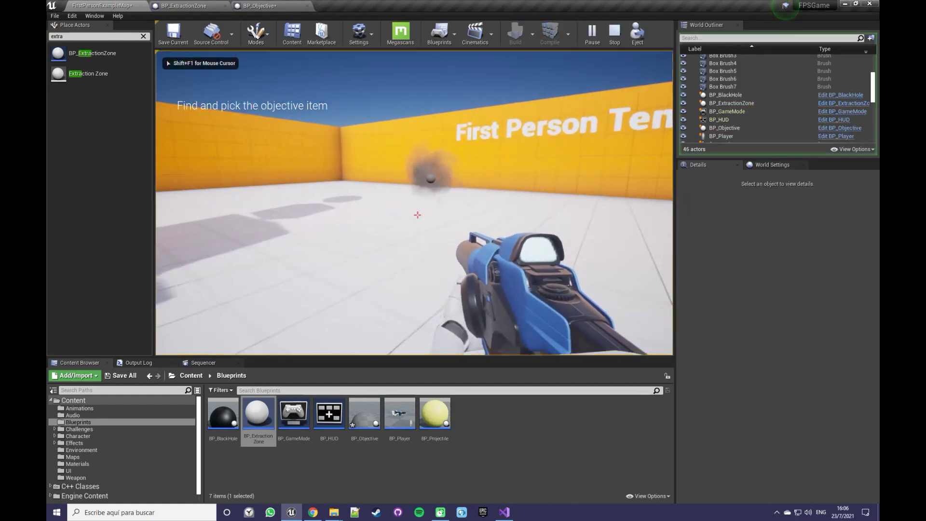
pyautogui.press('w')
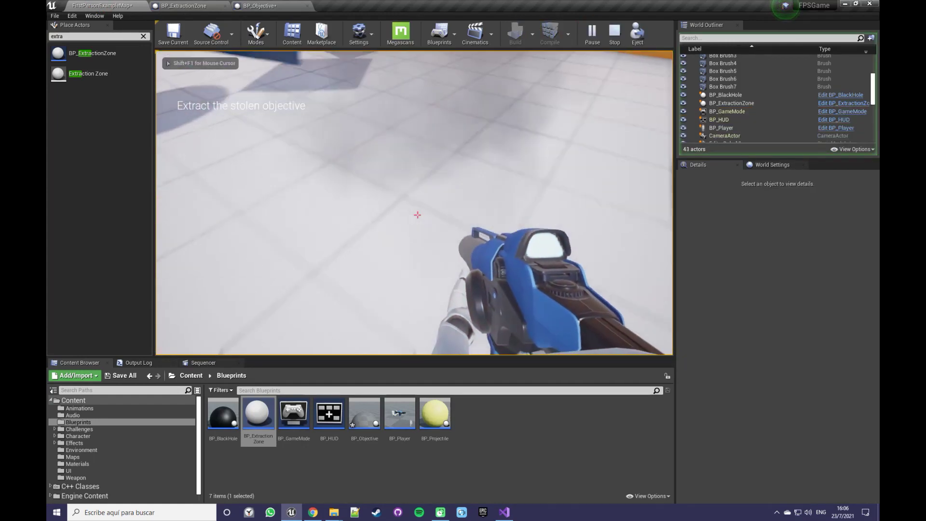
pyautogui.press('w')
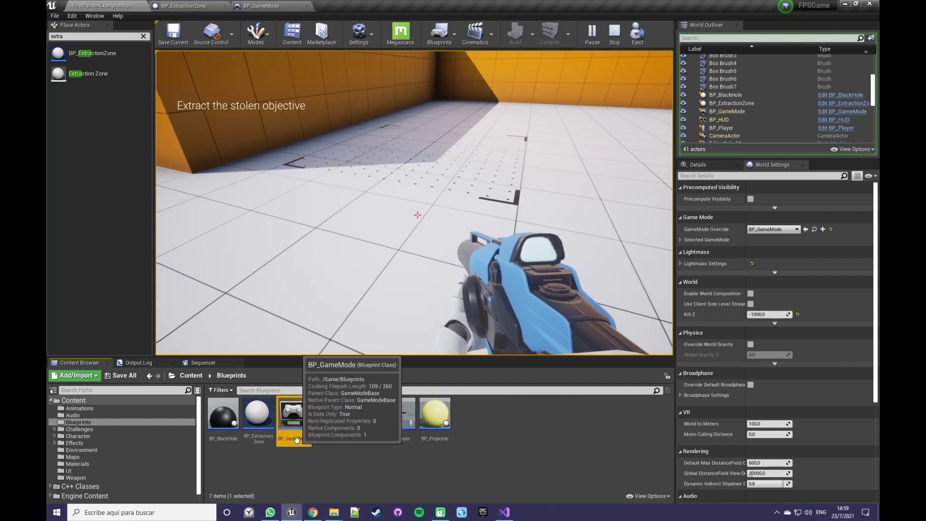
pyautogui.click(321, 464)
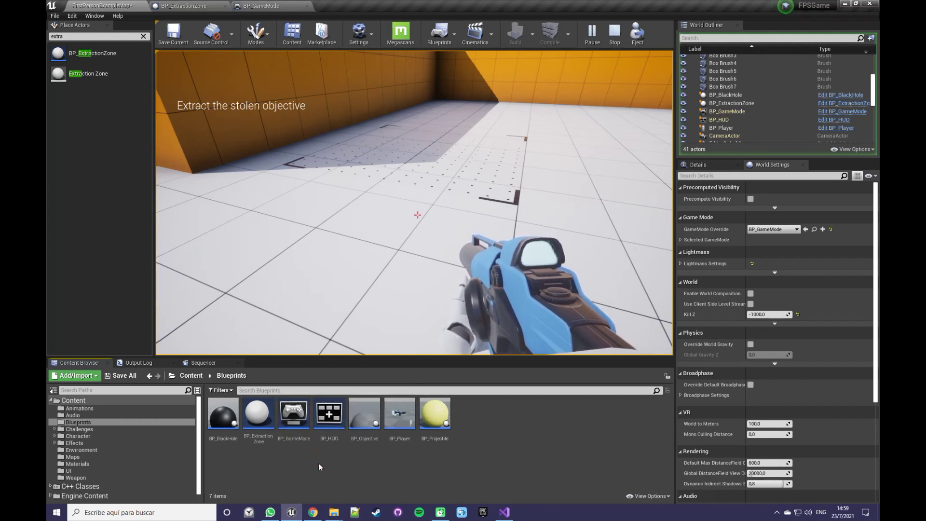
pyautogui.press('Escape')
pyautogui.click(305, 437)
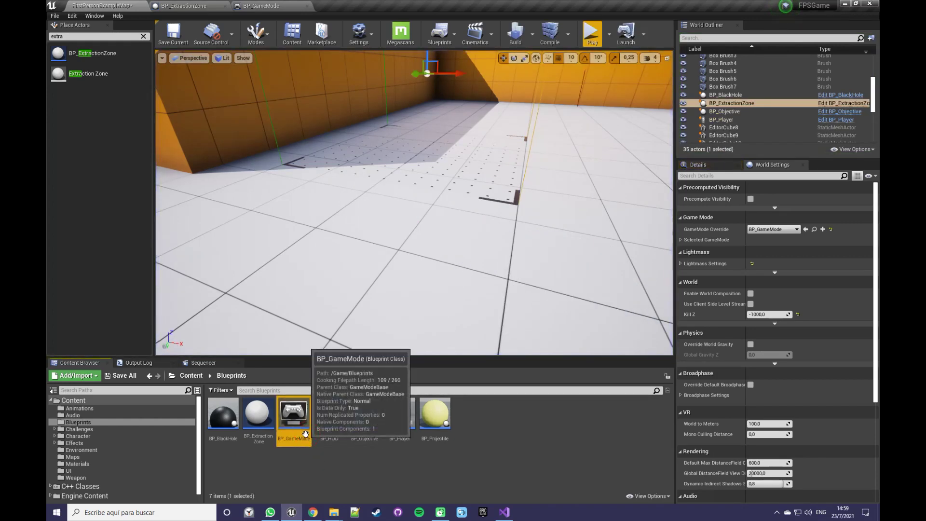
# Force-delete BP_GameMode, recreate it from FPSGameMode, and set it as the level's GameMode Override.
pyautogui.press('Delete')
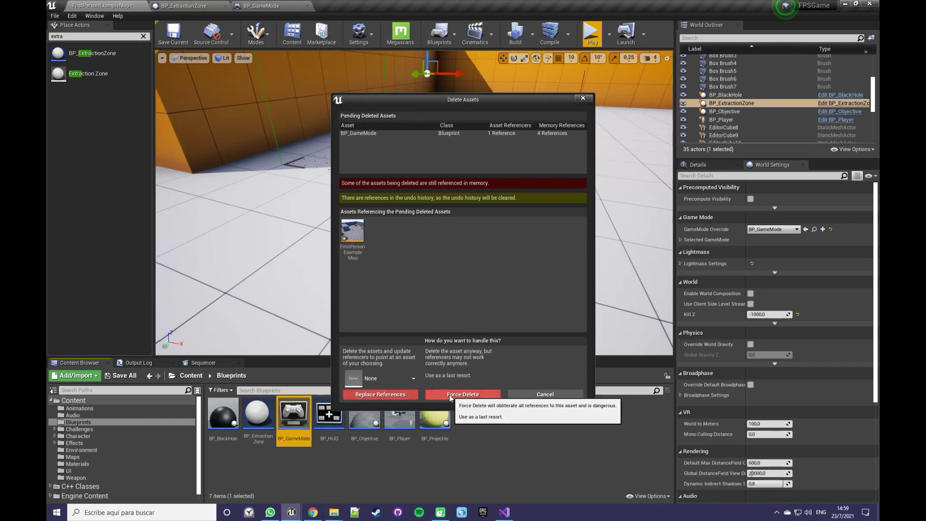
pyautogui.click(450, 396)
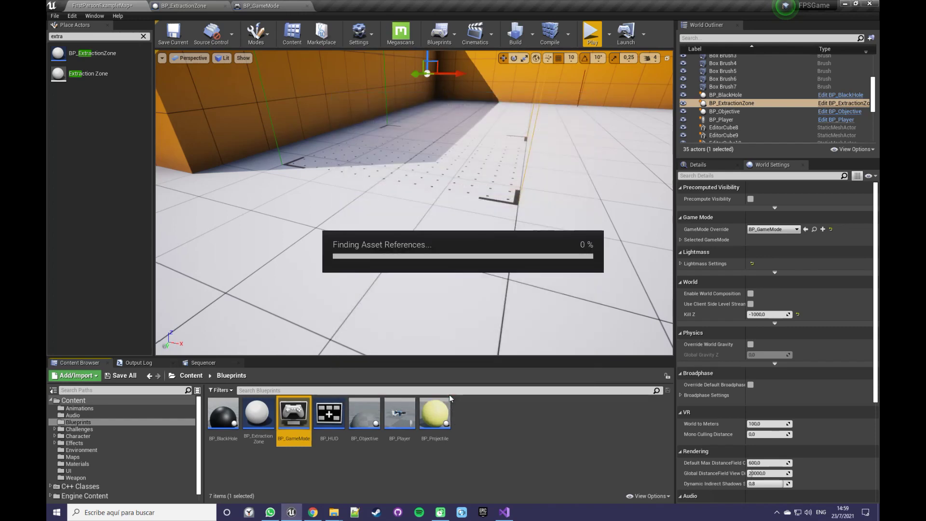
pyautogui.rightClick(308, 453)
pyautogui.click(337, 240)
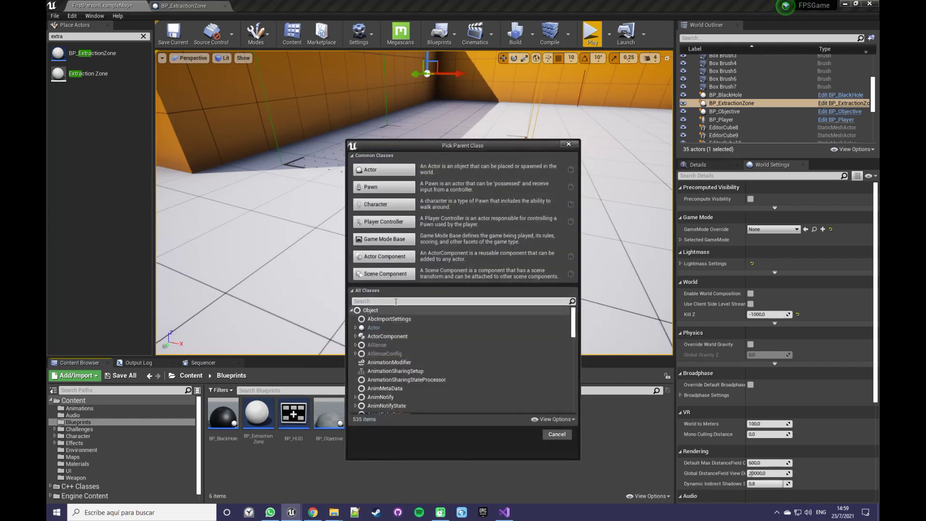
pyautogui.write('FPS')
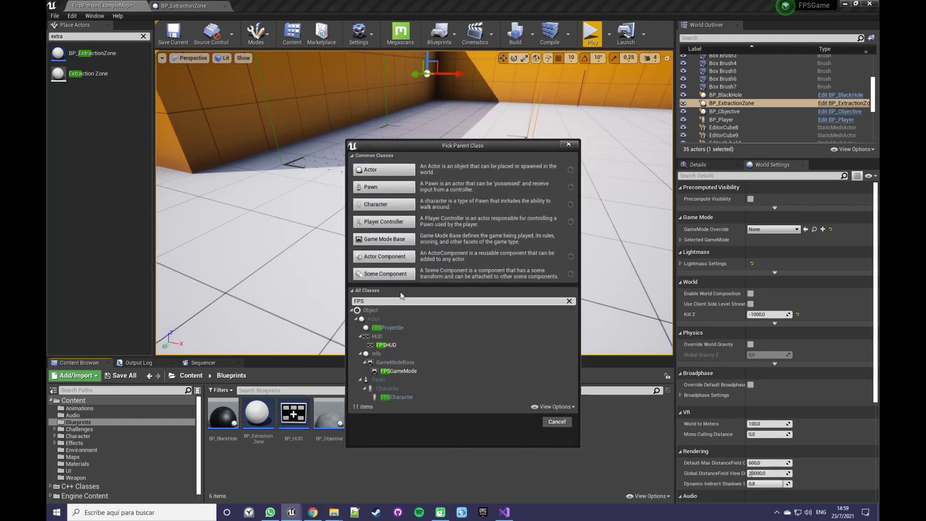
pyautogui.click(404, 371)
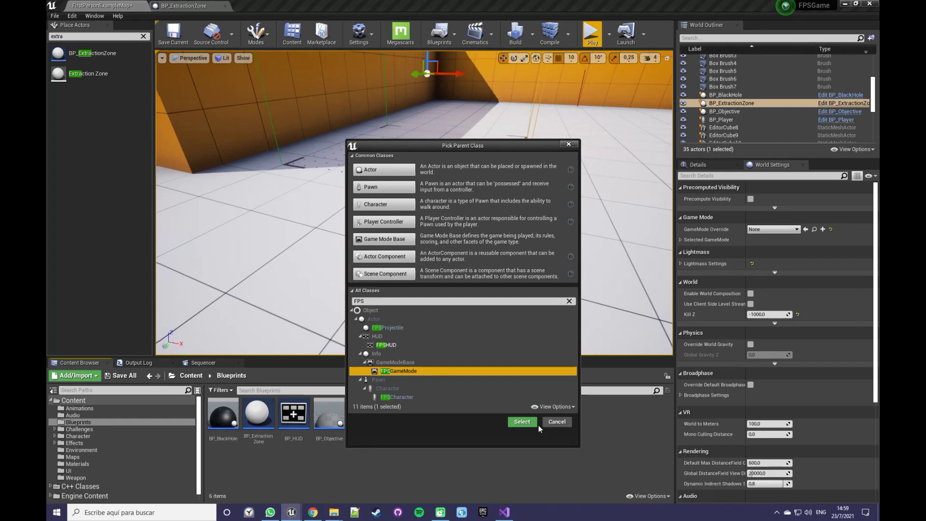
pyautogui.click(536, 424)
pyautogui.write('BP_Game')
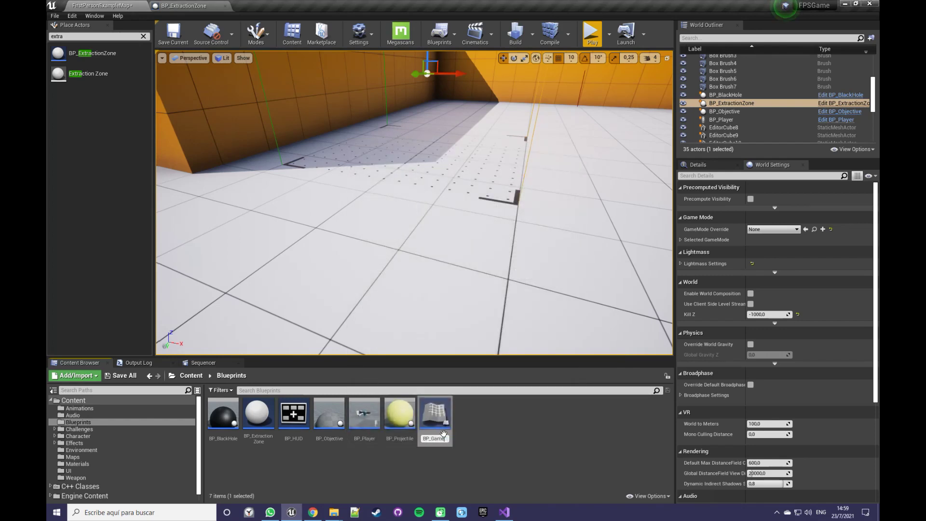
pyautogui.write('Mode')
pyautogui.press('Return')
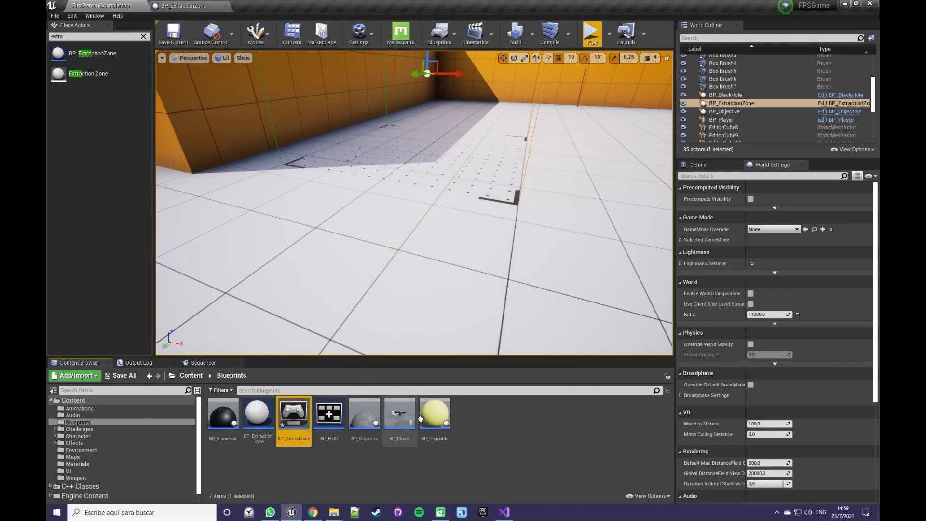
pyautogui.click(784, 229)
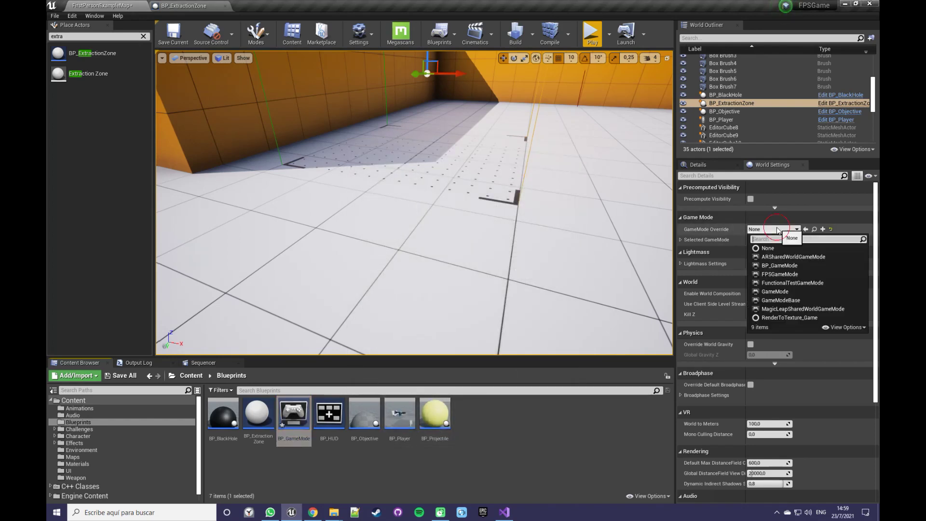
pyautogui.click(794, 265)
# Set BP_GameMode's HUD Class to BP_HUD, compile, save, and close the blueprint tabs.
pyautogui.doubleClick(294, 414)
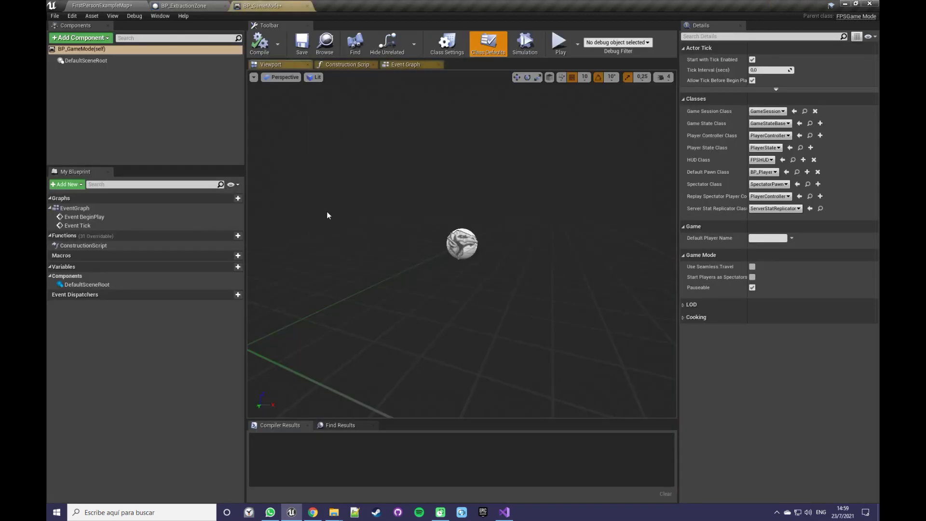
pyautogui.click(767, 162)
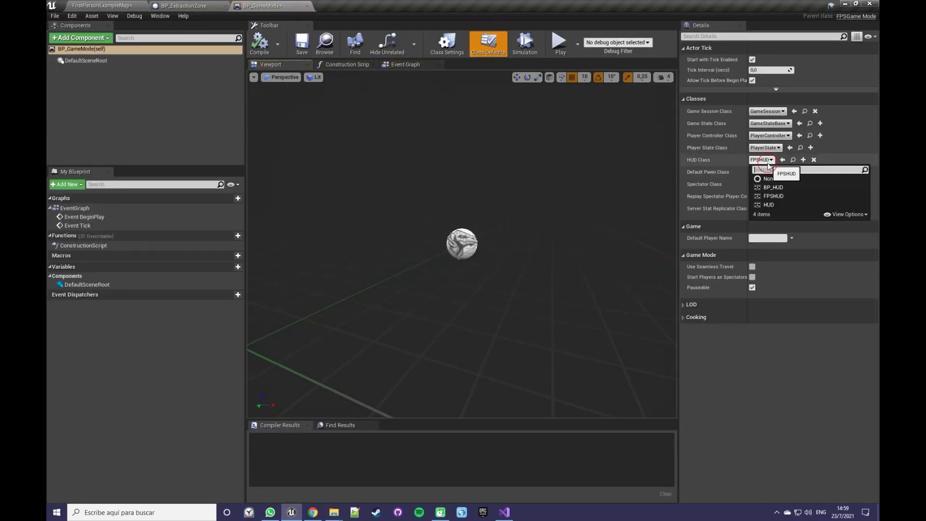
pyautogui.click(774, 187)
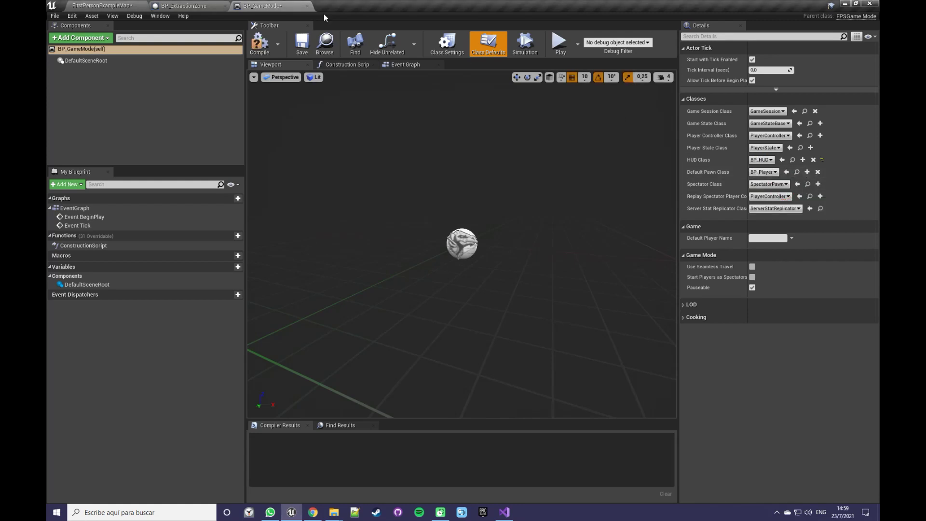
pyautogui.click(259, 42)
pyautogui.click(302, 43)
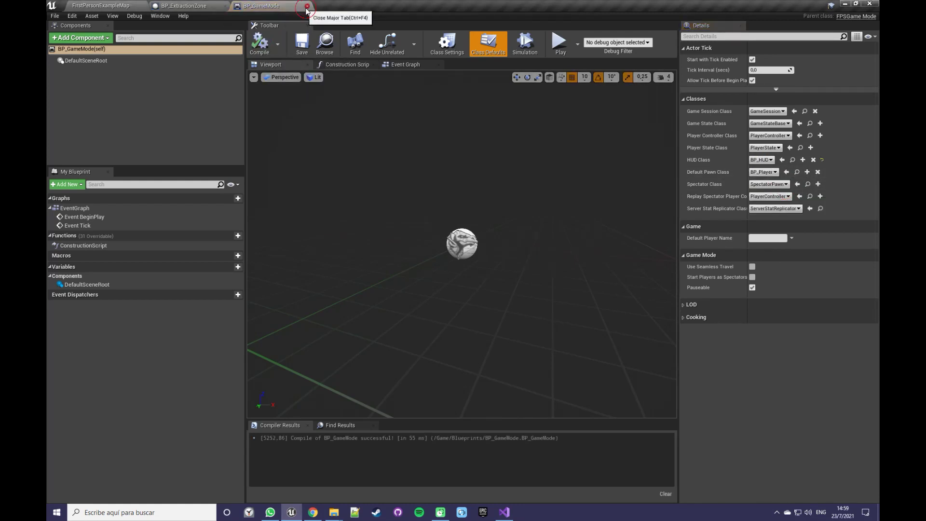
pyautogui.click(307, 7)
pyautogui.click(226, 7)
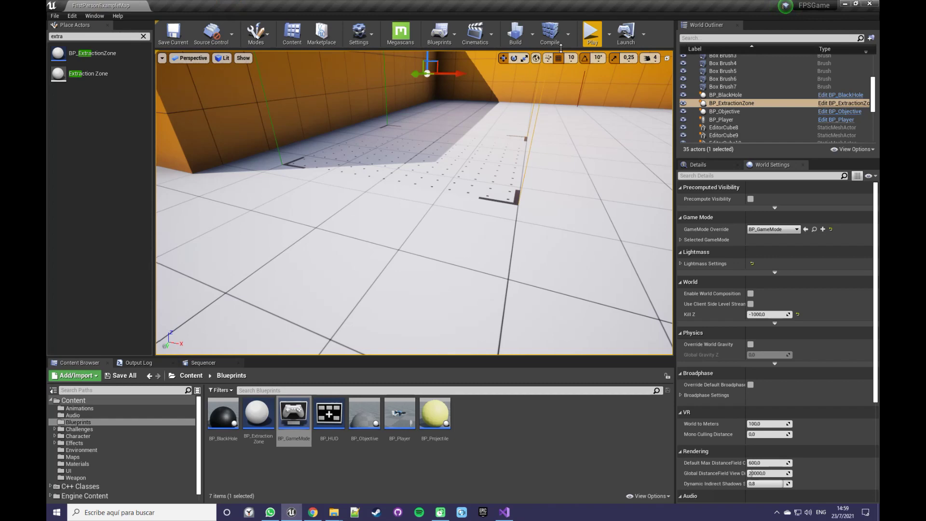
# Playtest picking up the objective and reaching the extraction zone, then open ExtractionZone.cpp line 40.
pyautogui.click(593, 32)
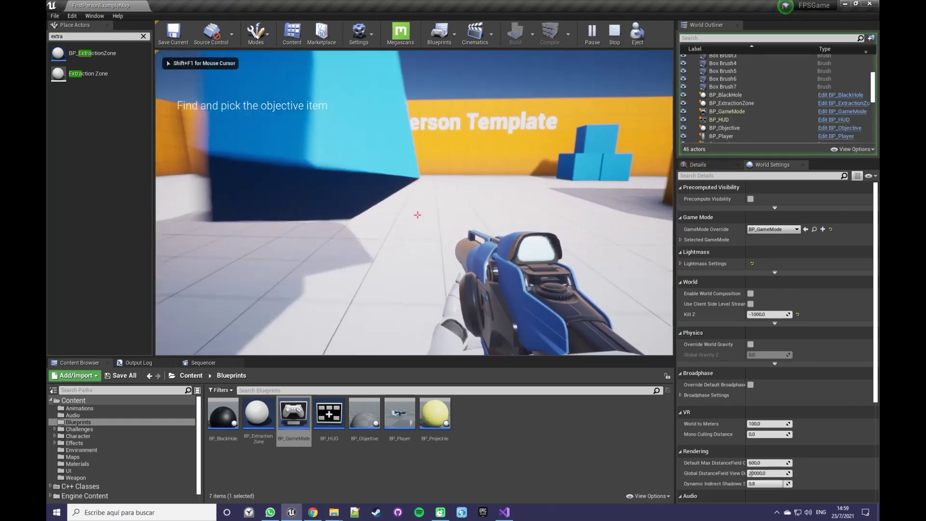
pyautogui.press('w')
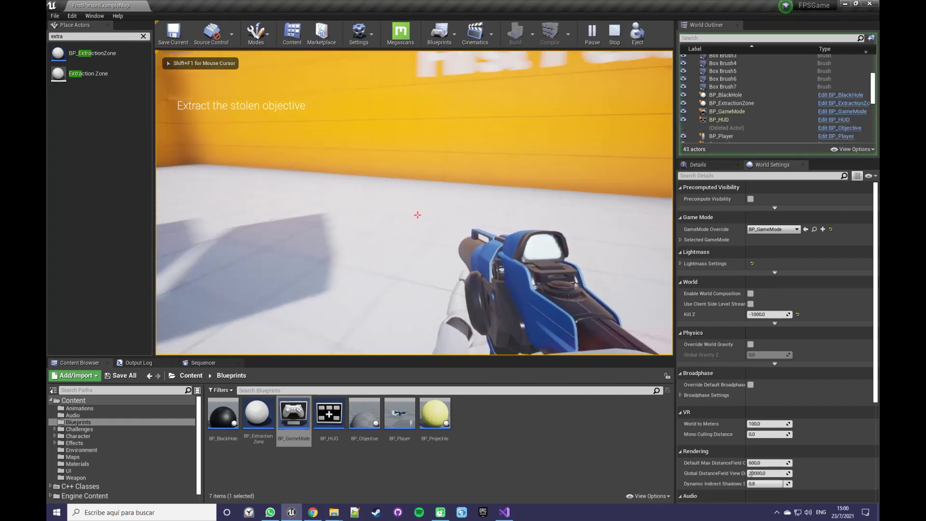
pyautogui.press('s')
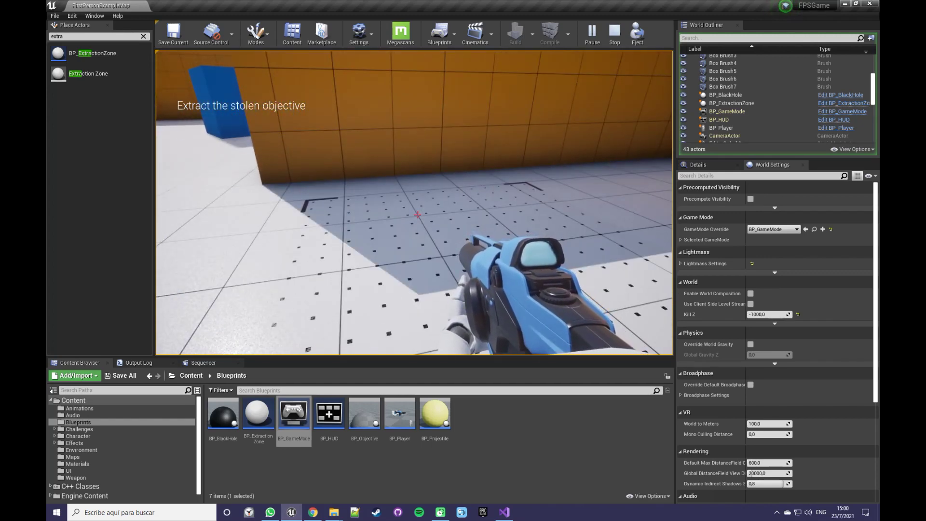
pyautogui.press('Escape')
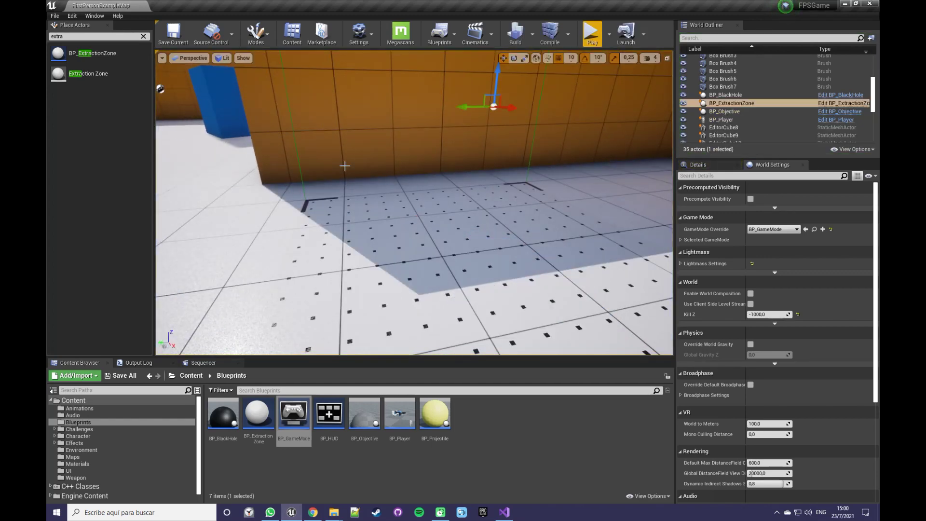
pyautogui.moveTo(344, 166); pyautogui.dragTo(409, 205)
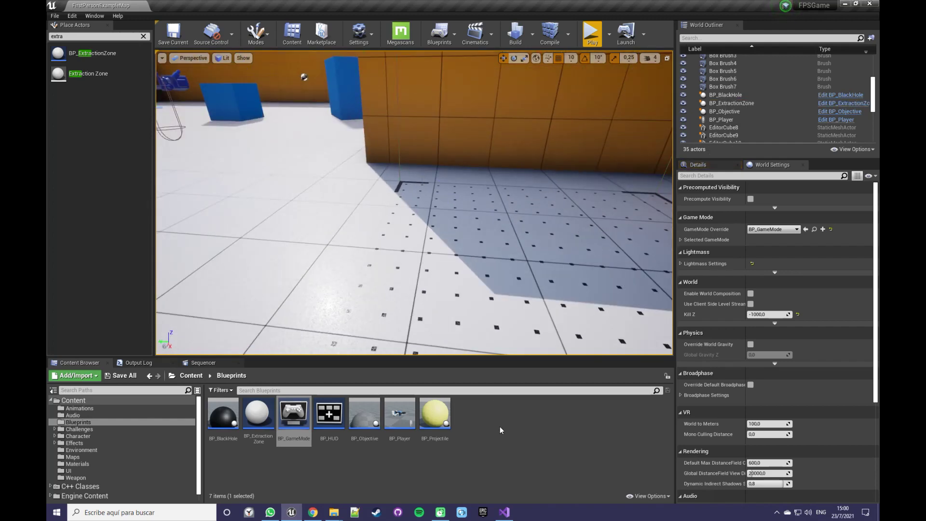
pyautogui.click(503, 510)
pyautogui.click(403, 286)
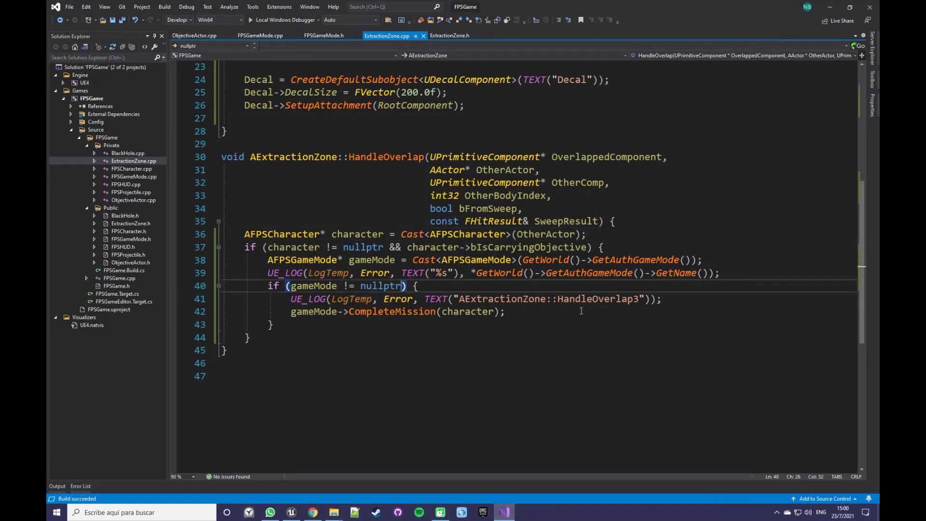
# Delete the HandleOverlap3 and GetName UE_LOG debug lines from HandleOverlap.
pyautogui.moveTo(666, 302); pyautogui.dragTo(424, 285)
pyautogui.press('Delete')
pyautogui.moveTo(731, 274); pyautogui.dragTo(723, 262)
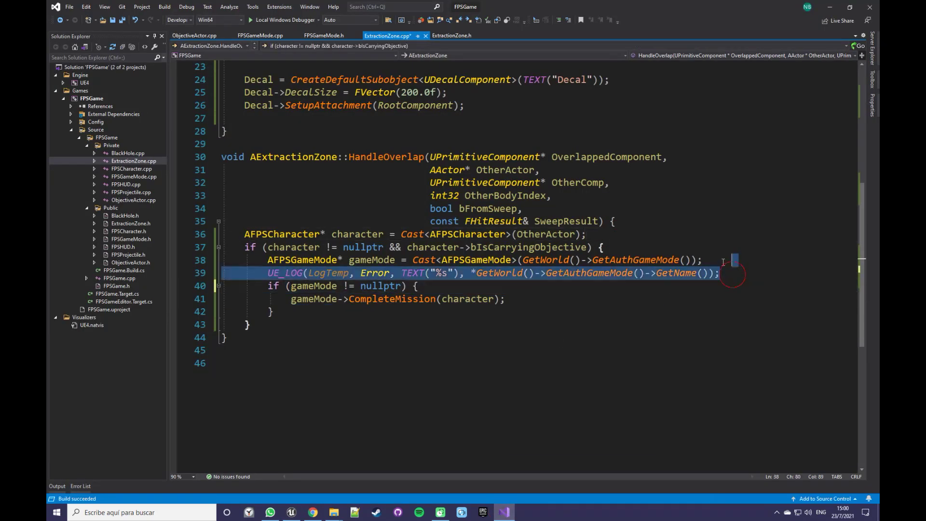
pyautogui.press('Delete')
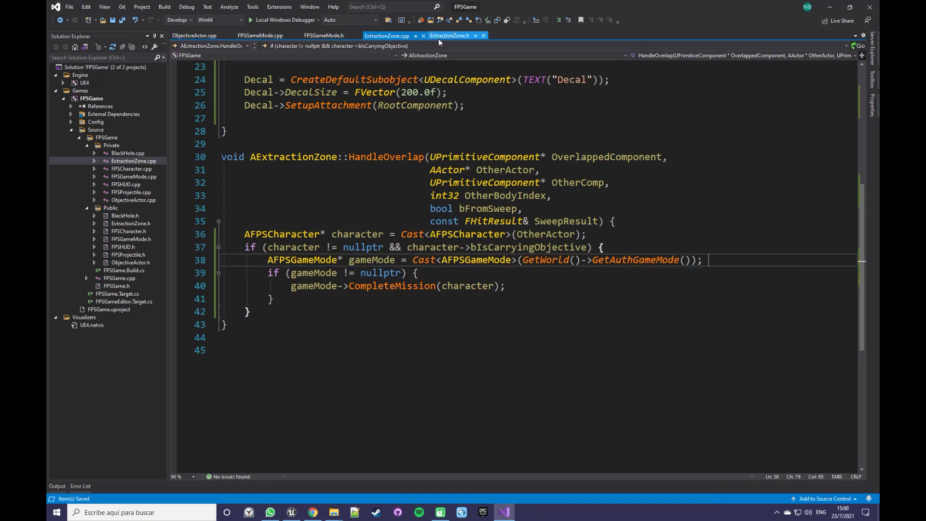
# Review FPSGameMode.cpp, FPSGameMode.h and ObjectiveActor.cpp, close ObjectiveActor.cpp, and return to Unreal.
pyautogui.click(278, 37)
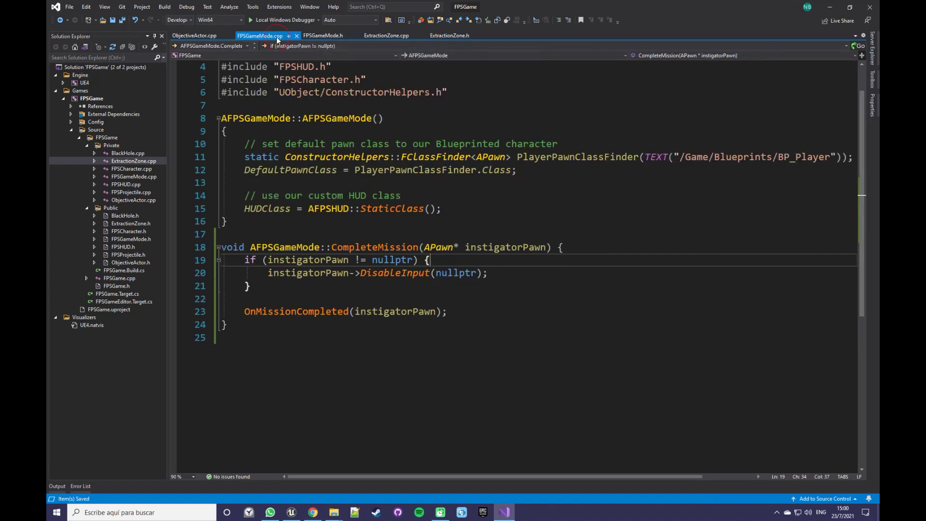
pyautogui.click(330, 37)
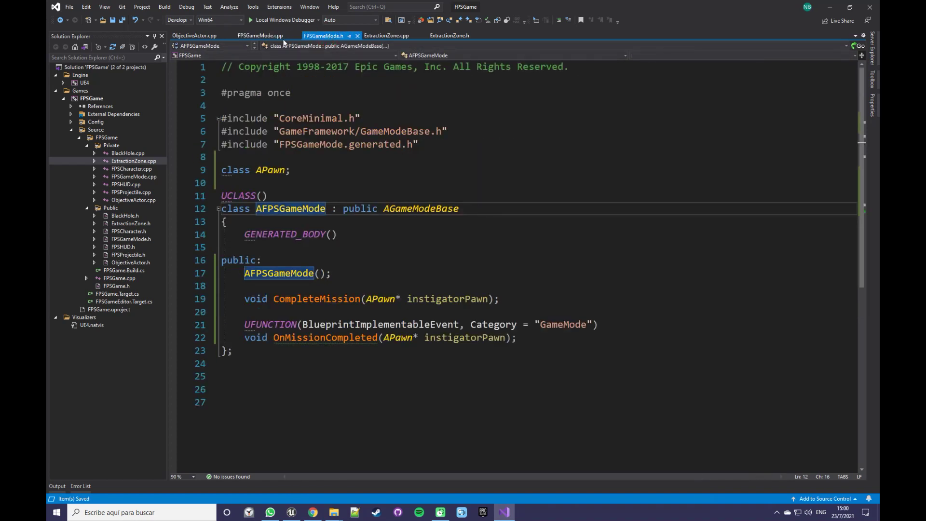
pyautogui.click(202, 39)
pyautogui.click(230, 36)
pyautogui.click(442, 209)
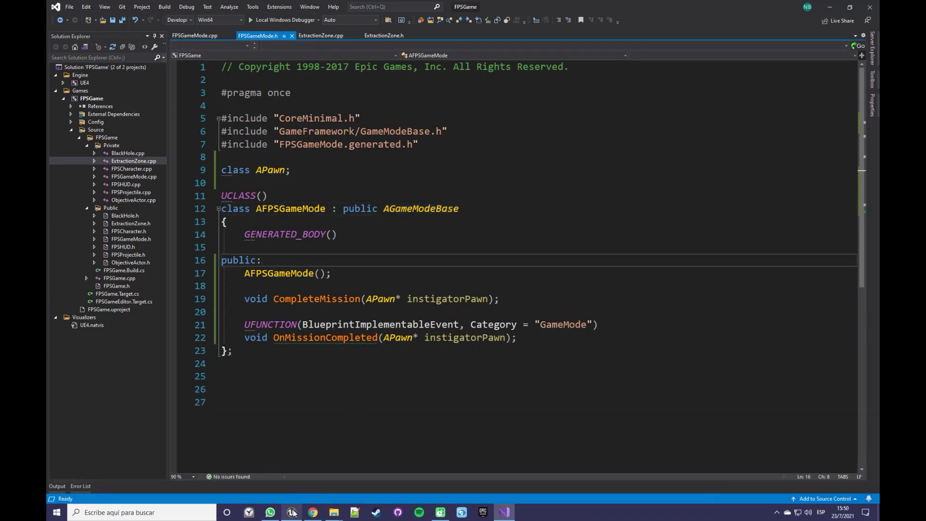
pyautogui.click(292, 513)
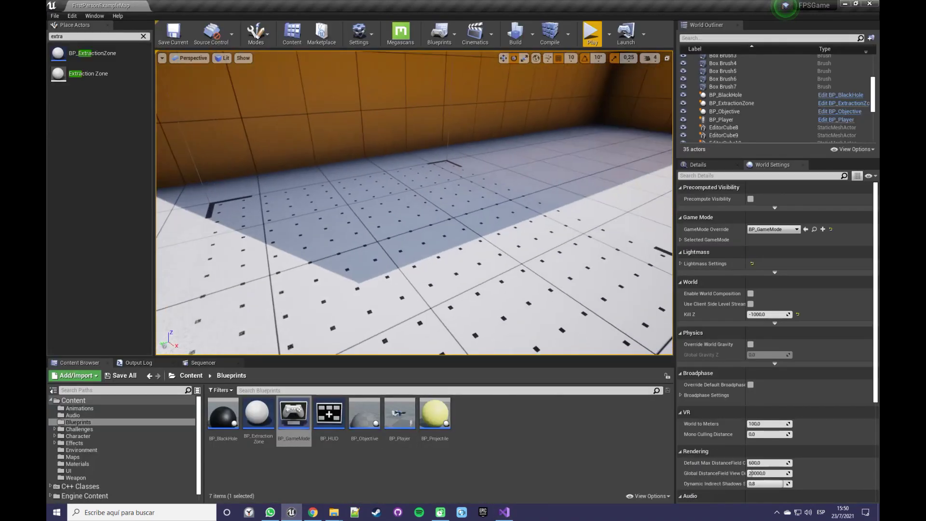
# In BP_GameMode's graph, replace Event Tick with Event On Mission Completed and compile.
pyautogui.doubleClick(310, 423)
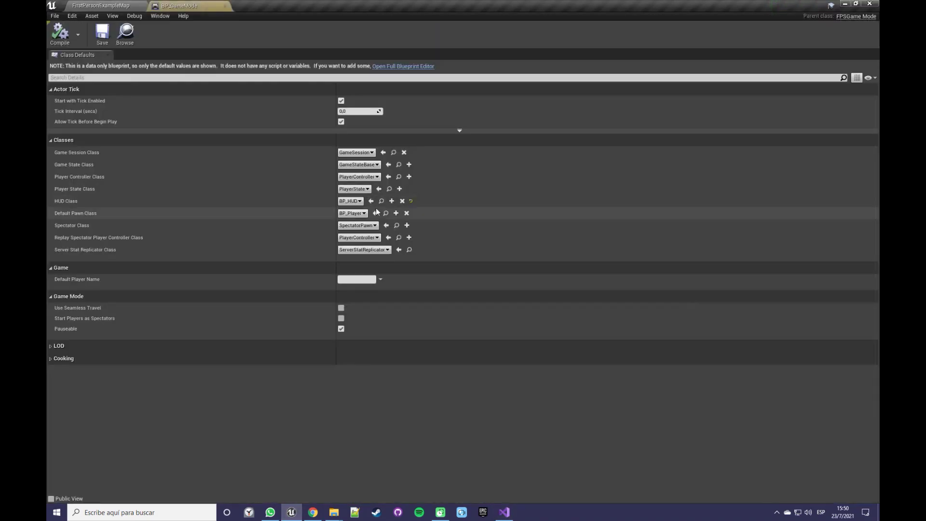
pyautogui.click(427, 68)
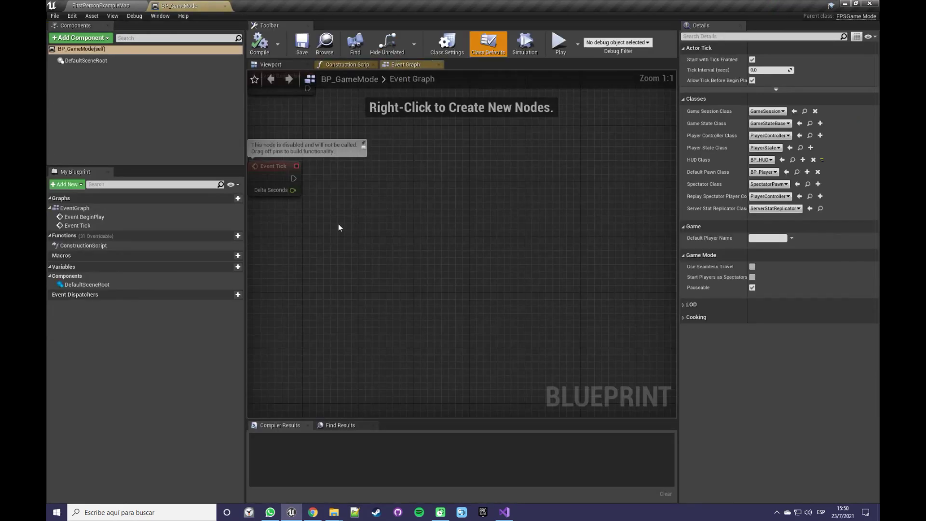
pyautogui.click(417, 172)
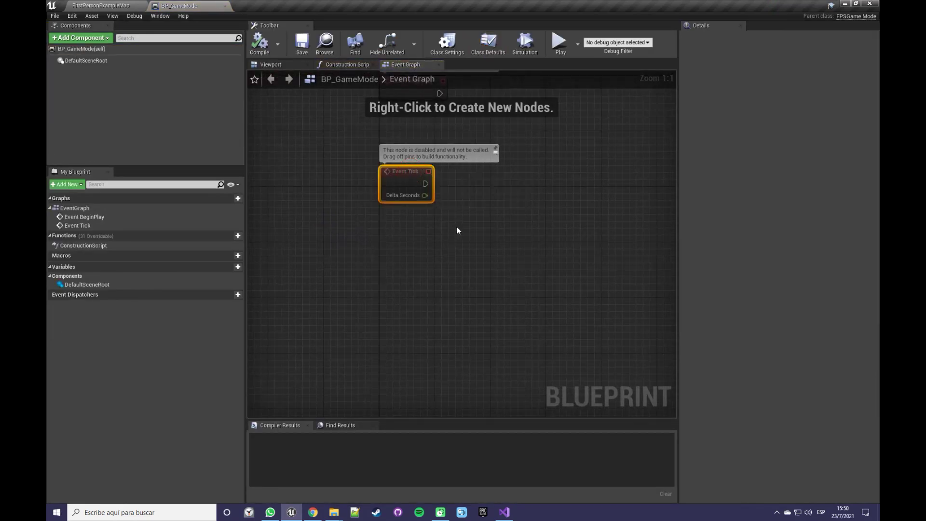
pyautogui.press('Delete')
pyautogui.rightClick(404, 206)
pyautogui.write('on')
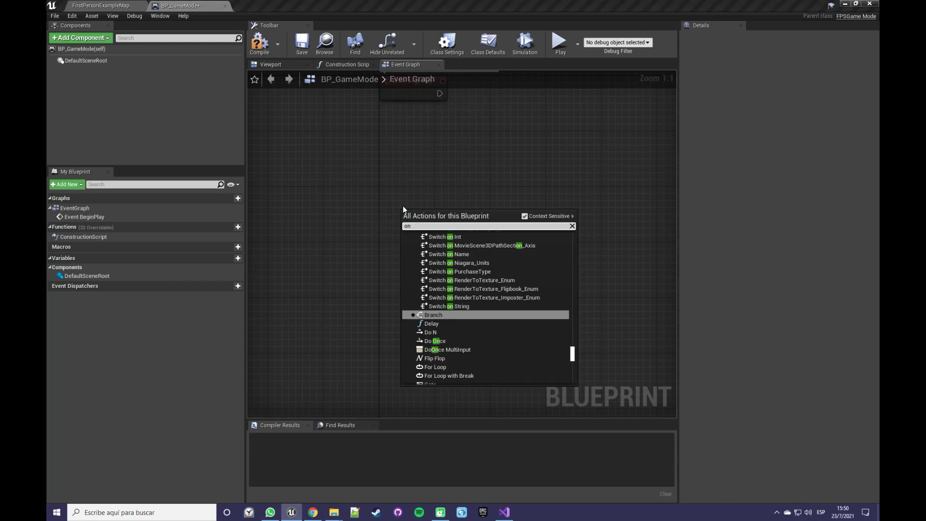
pyautogui.write('comple')
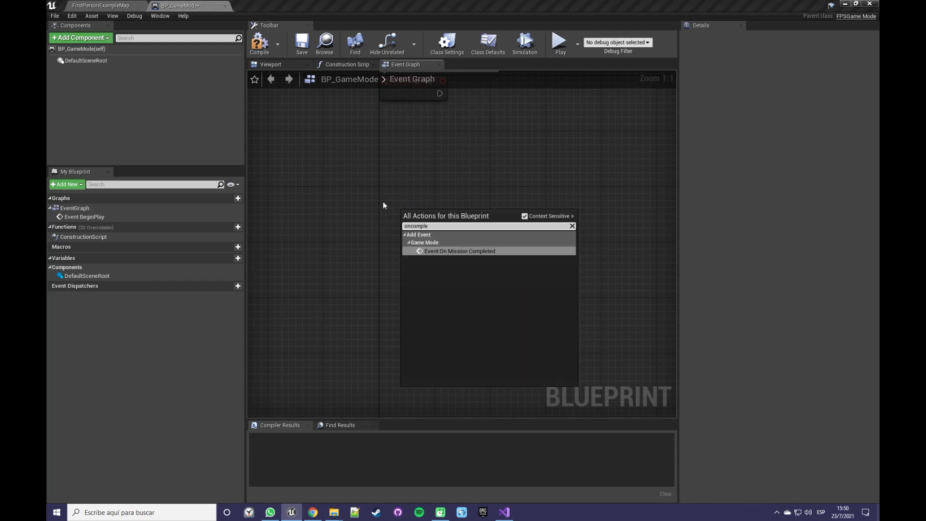
pyautogui.click(464, 251)
pyautogui.moveTo(516, 160)
pyautogui.mouseDown(button='right')
pyautogui.moveTo(499, 252)
pyautogui.moveTo(449, 274)
pyautogui.moveTo(447, 294)
pyautogui.mouseUp(button='right')
pyautogui.moveTo(441, 346); pyautogui.dragTo(364, 211)
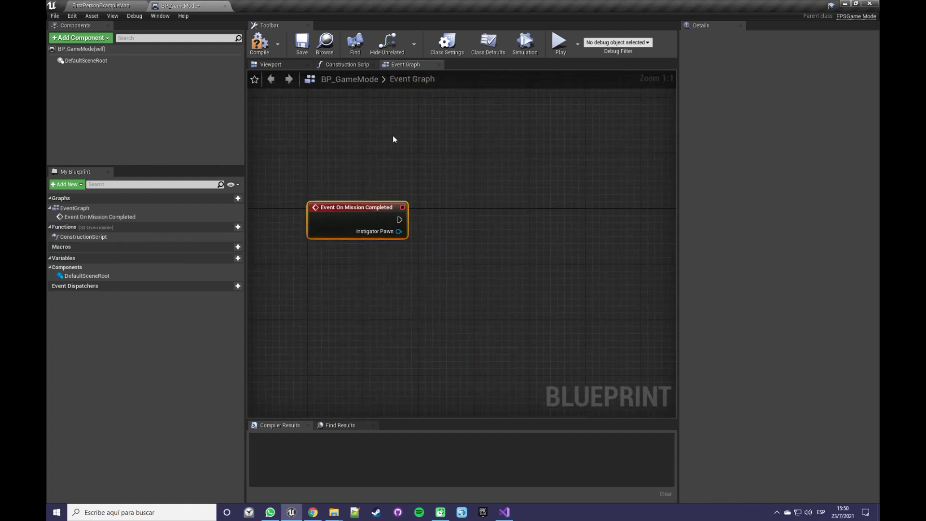
pyautogui.click(262, 46)
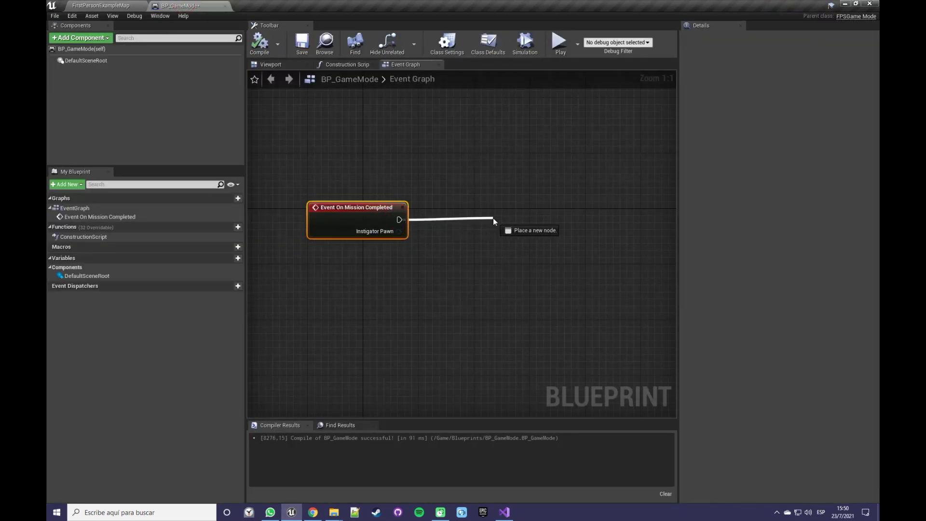
# Wire a Create Widget node and an Add to Viewport node from the event, then compile.
pyautogui.moveTo(493, 218); pyautogui.dragTo(492, 218)
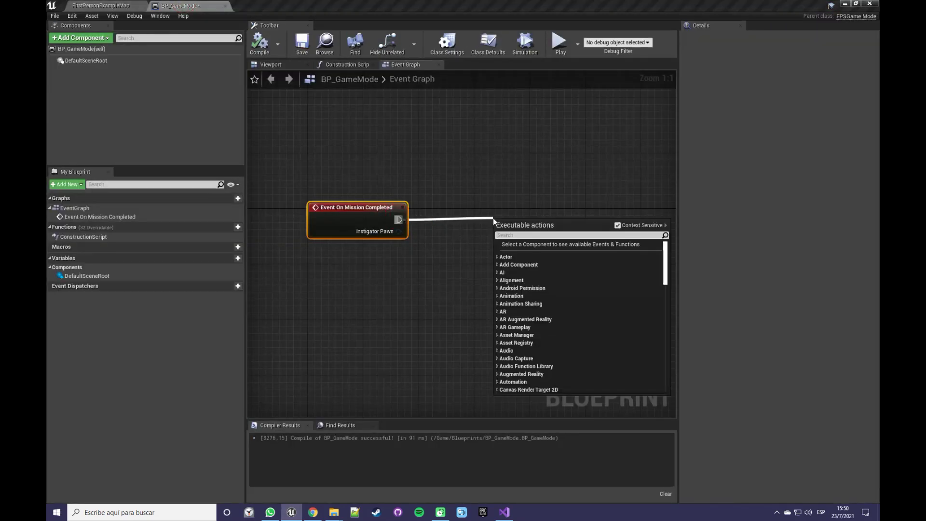
pyautogui.write('createwi')
pyautogui.press('Return')
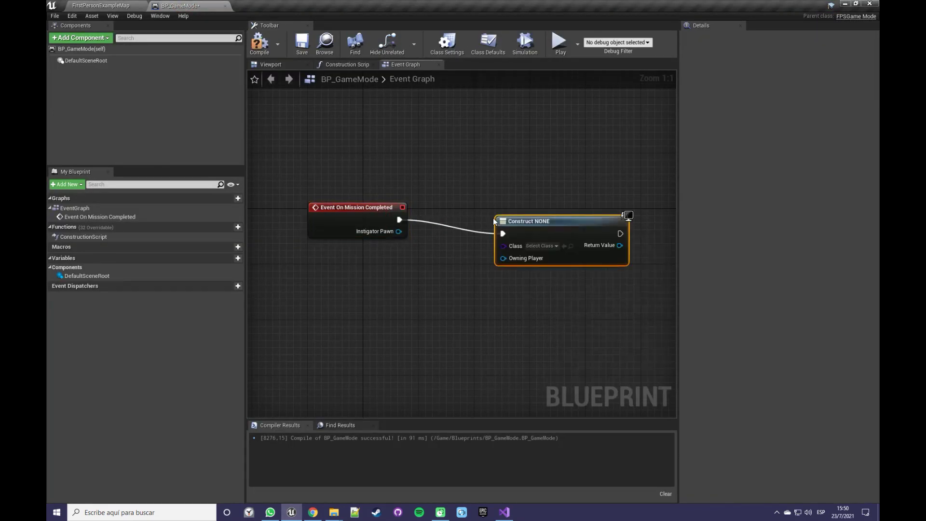
pyautogui.moveTo(622, 245); pyautogui.dragTo(516, 215, button='right')
pyautogui.moveTo(515, 214)
pyautogui.mouseDown()
pyautogui.moveTo(603, 213)
pyautogui.moveTo(585, 186)
pyautogui.moveTo(551, 185)
pyautogui.mouseUp()
pyautogui.write('add to view')
pyautogui.press('Return')
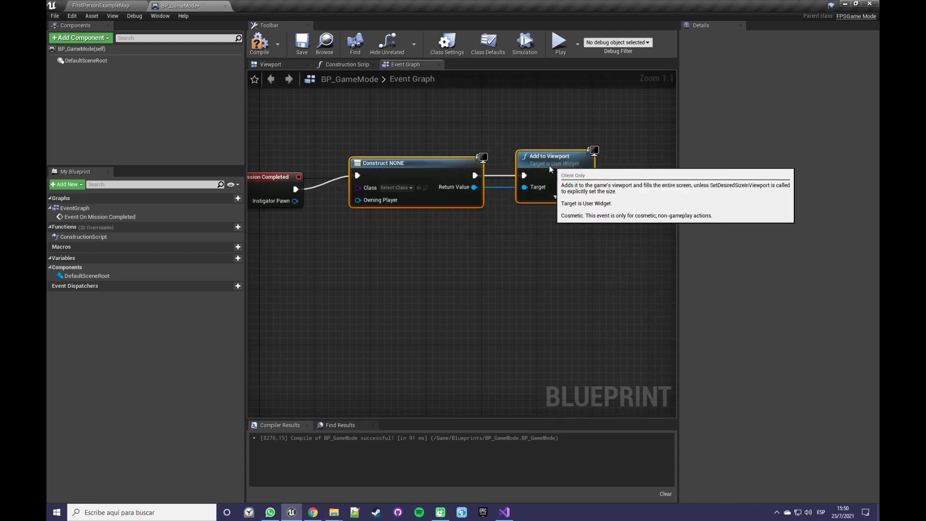
pyautogui.click(260, 43)
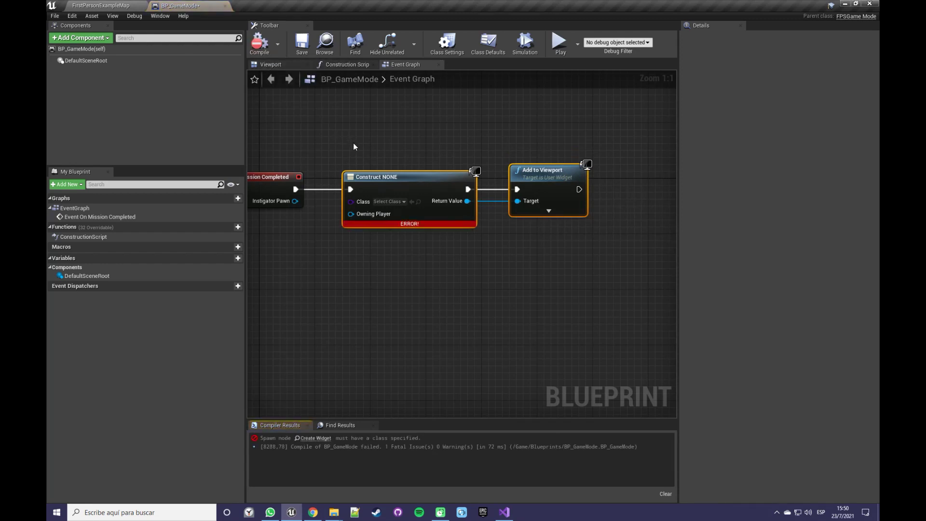
pyautogui.click(80, 5)
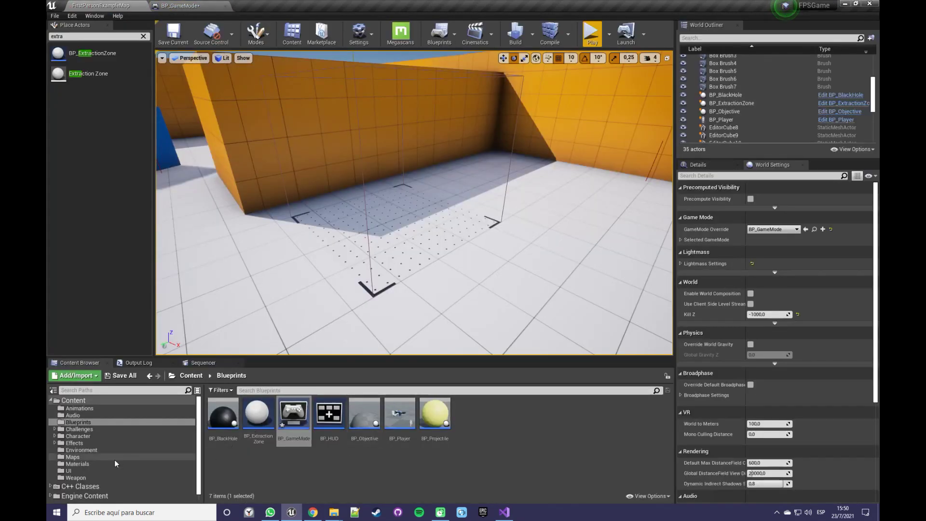
# Create the widget blueprint WBP_GameOver in the UI folder and dock its editor.
pyautogui.click(78, 470)
pyautogui.rightClick(294, 439)
pyautogui.moveTo(320, 433)
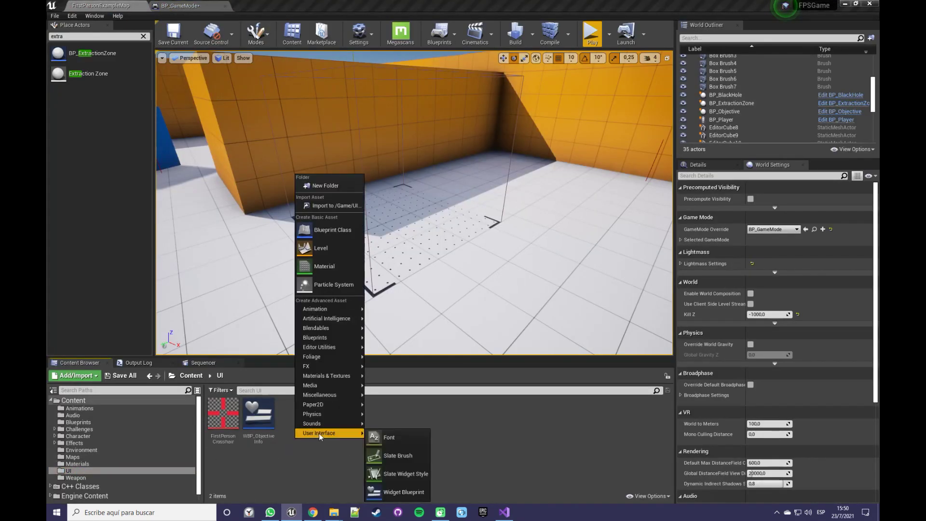
pyautogui.click(411, 493)
pyautogui.write('W')
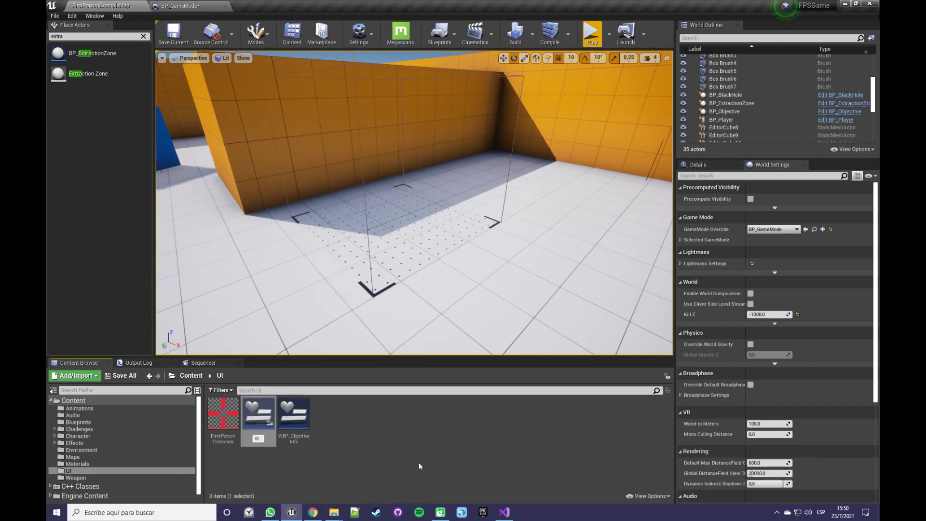
pyautogui.write('BP')
pyautogui.press('super+space')
pyautogui.write('_GameOver')
pyautogui.press('Return')
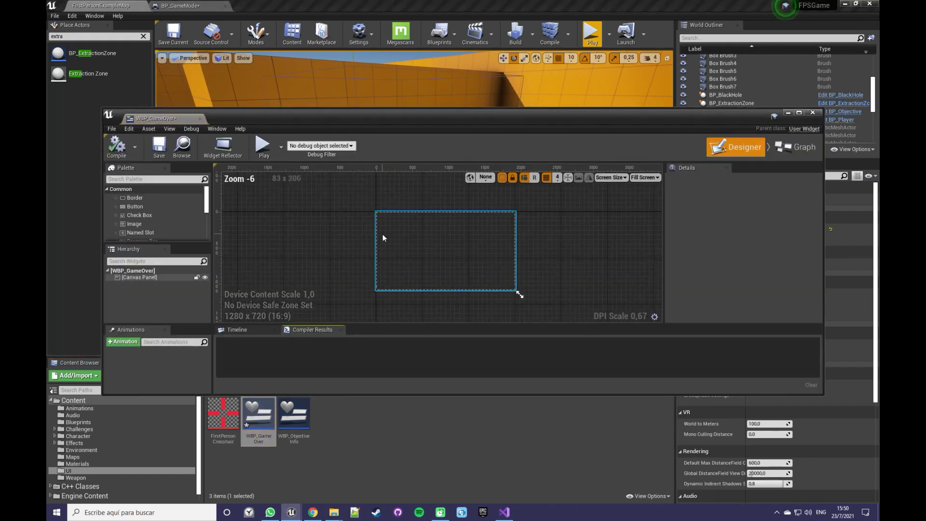
pyautogui.moveTo(174, 117); pyautogui.dragTo(301, 4)
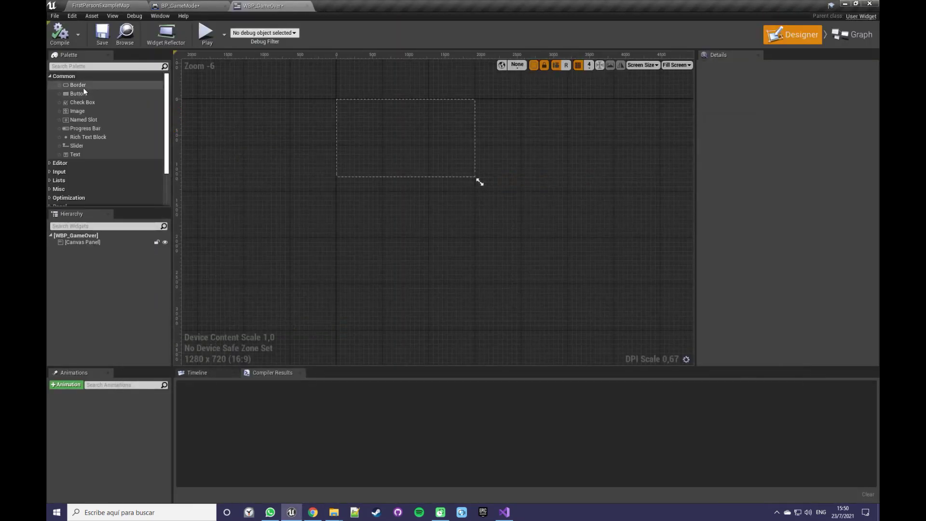
# Add a Text widget anchored to the canvas centre, placed slightly above centre.
pyautogui.moveTo(358, 140); pyautogui.dragTo(387, 139)
pyautogui.scroll(2, 386, 144)
pyautogui.scroll(1, 386, 160)
pyautogui.click(782, 106)
pyautogui.click(801, 169)
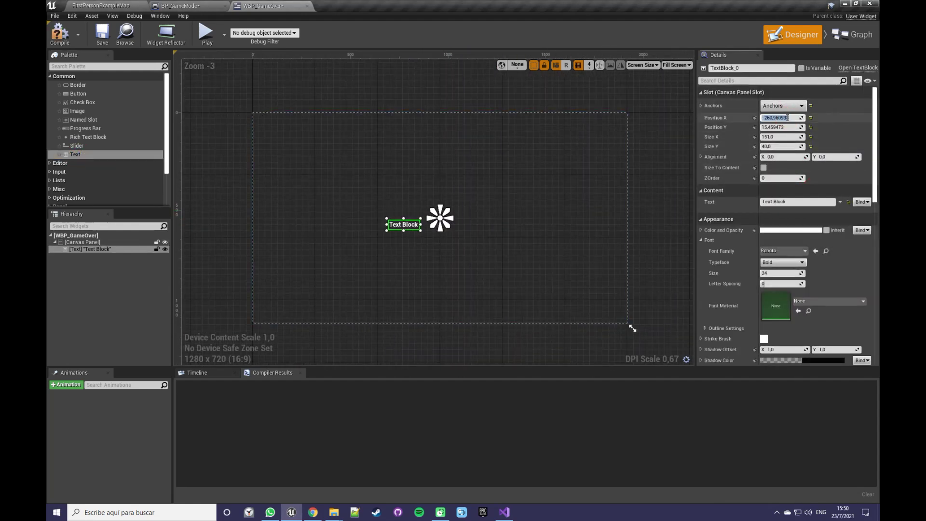
pyautogui.click(566, 177)
pyautogui.moveTo(458, 224); pyautogui.dragTo(443, 189)
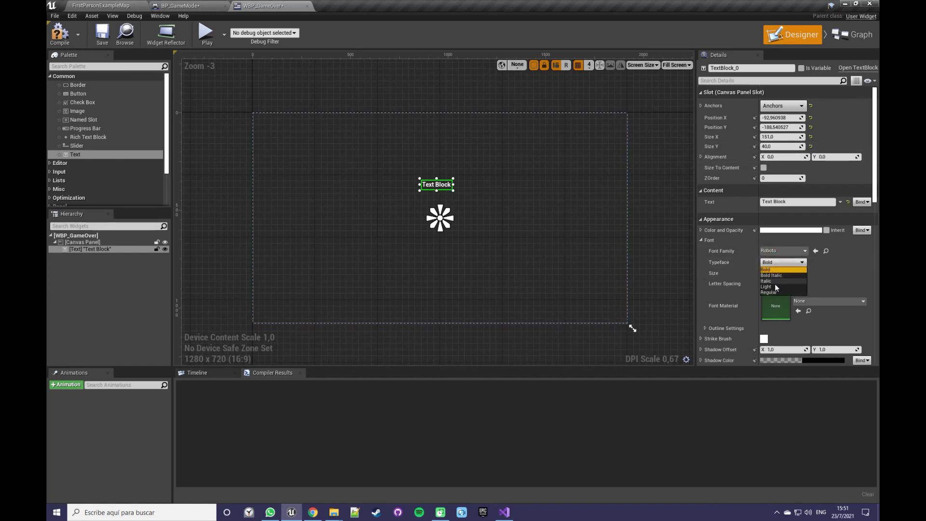
# Set the text's typeface to Light and font size to 40.
pyautogui.click(775, 286)
pyautogui.click(774, 273)
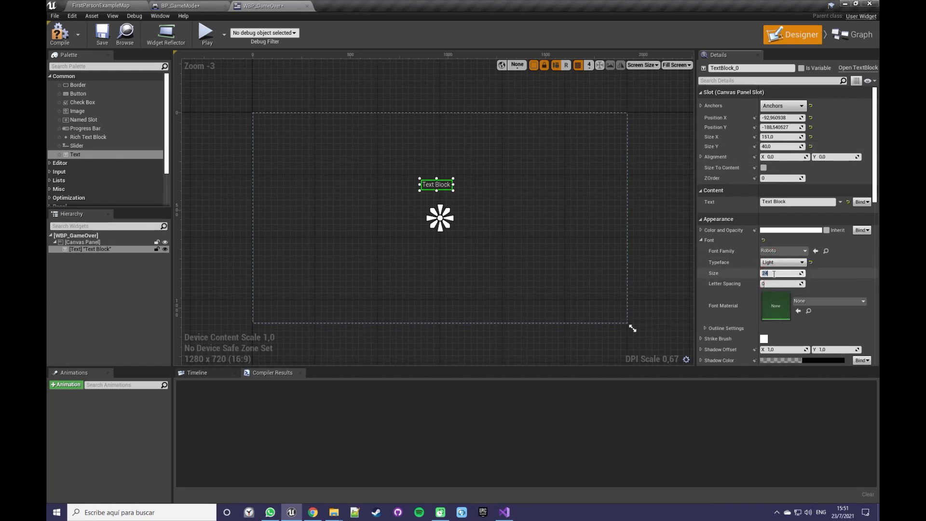
pyautogui.write('40')
pyautogui.press('Return')
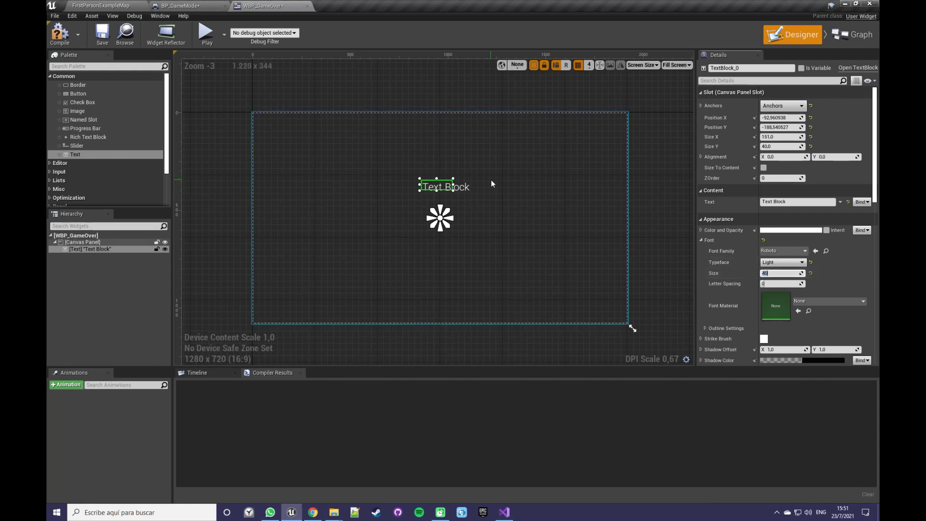
pyautogui.click(467, 187)
pyautogui.click(135, 249)
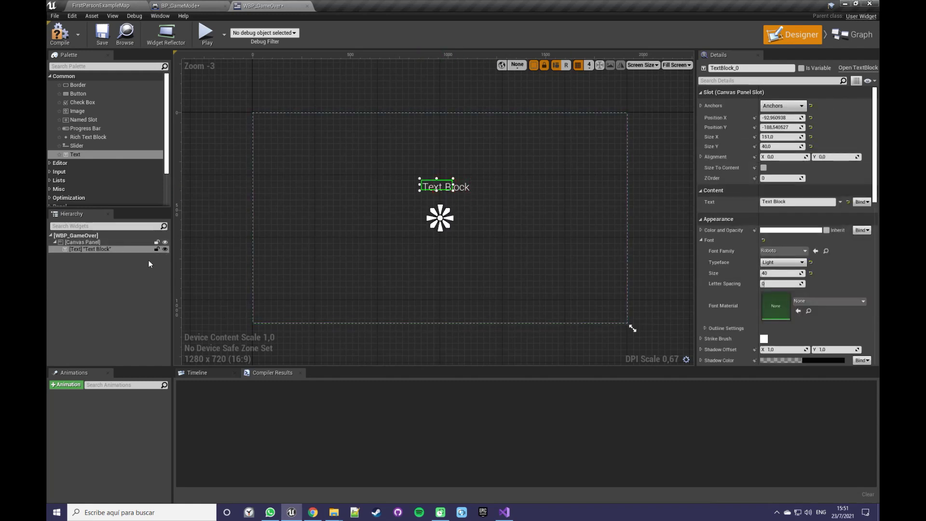
# Rename the text block MessageText and enable Size To Content.
pyautogui.click(754, 68)
pyautogui.write('MessageTEx')
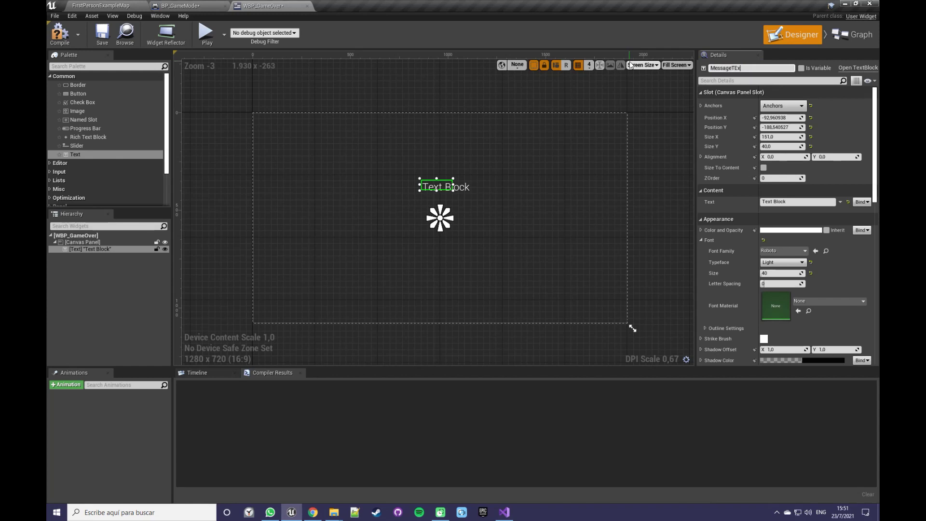
pyautogui.write('t')
pyautogui.press('Return')
pyautogui.click(759, 68)
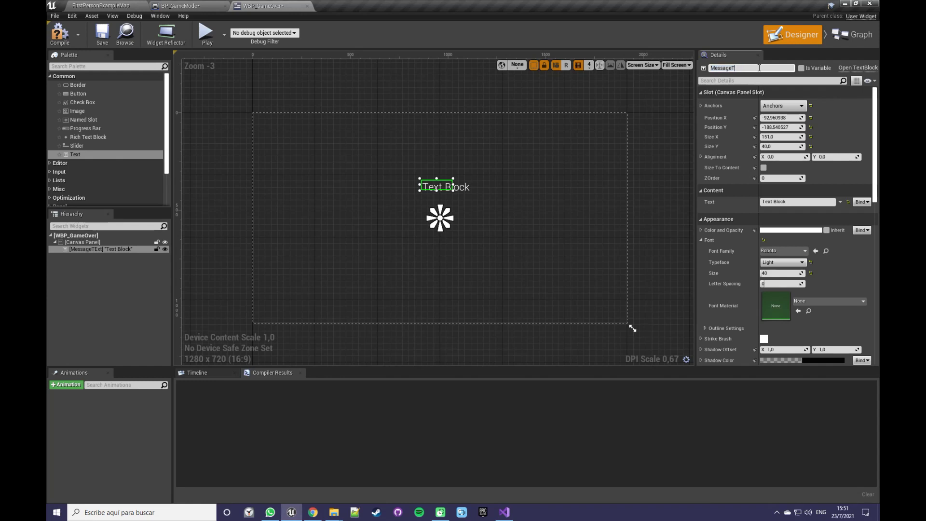
pyautogui.click(764, 167)
pyautogui.moveTo(459, 189); pyautogui.dragTo(452, 199)
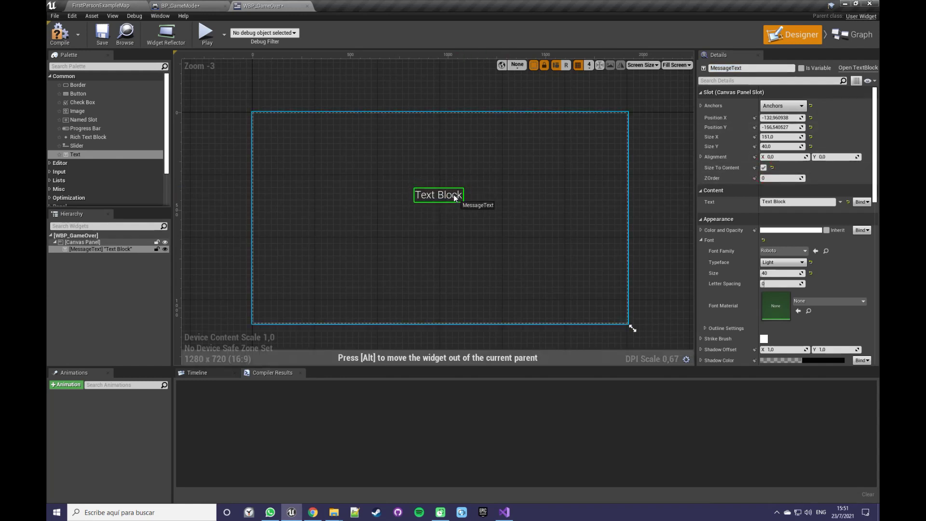
# Set the label text to 'MIssion Completed' and centre it on the canvas.
pyautogui.click(787, 200)
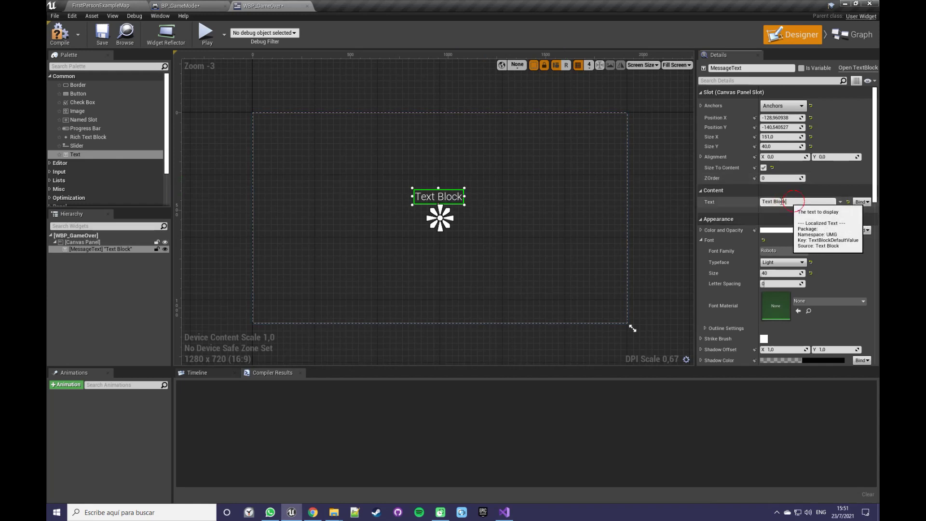
pyautogui.write('MIssion Completed')
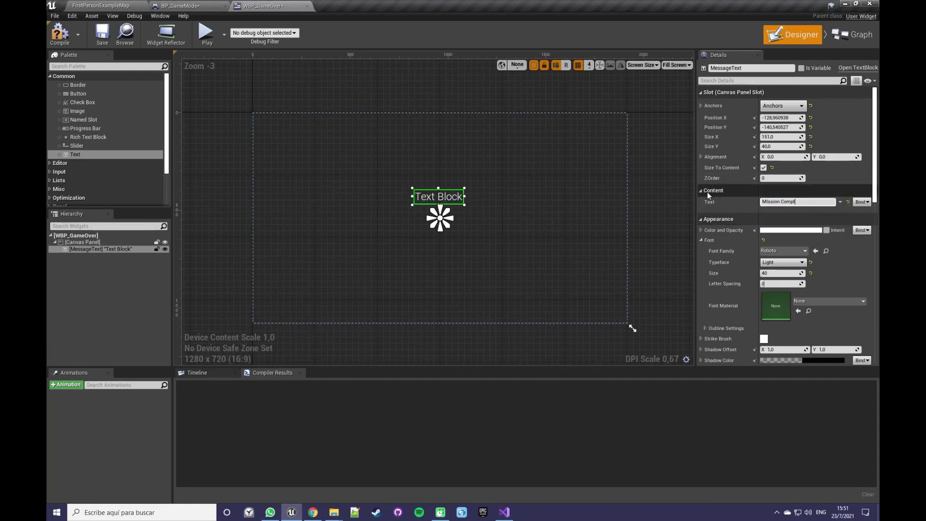
pyautogui.click(542, 195)
pyautogui.moveTo(491, 197); pyautogui.dragTo(473, 199)
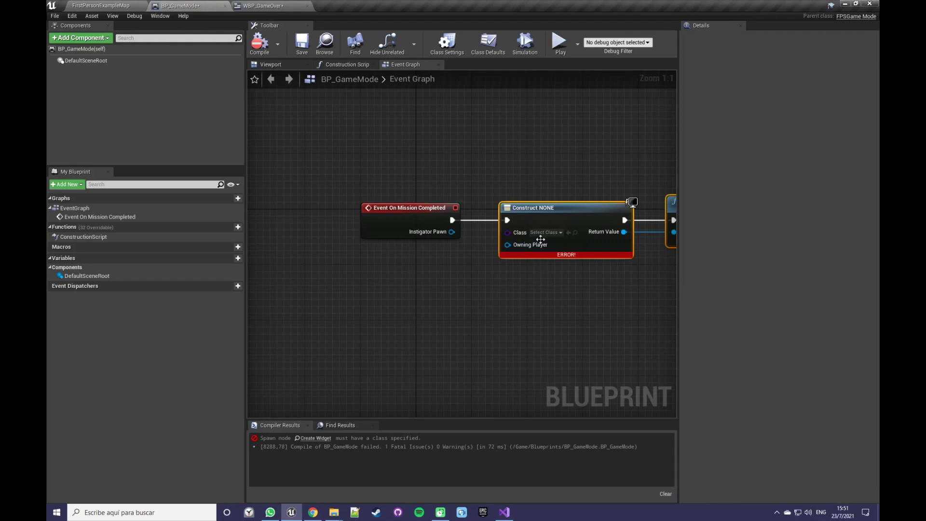
# Set the Create Widget class to WBP_GameOver, compile, and return to the level.
pyautogui.click(543, 233)
pyautogui.write('wbp')
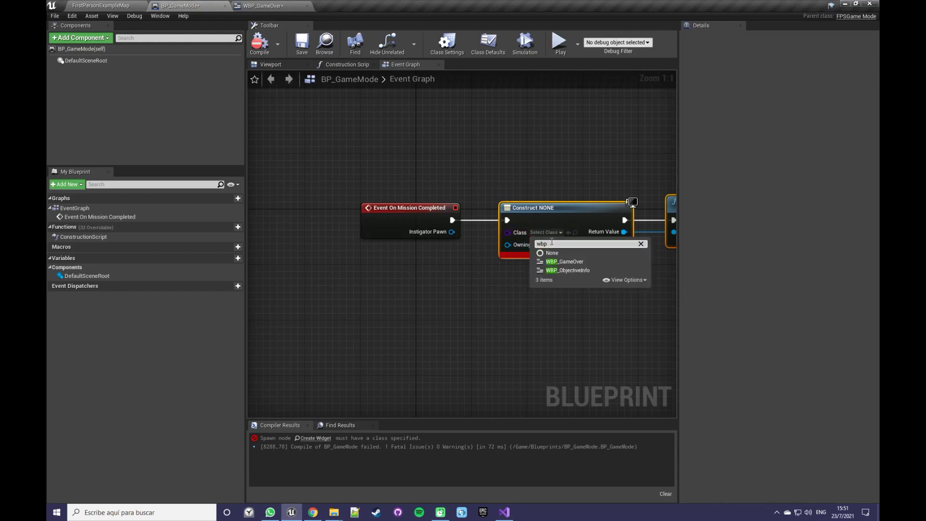
pyautogui.click(564, 261)
pyautogui.click(268, 44)
pyautogui.click(101, 6)
# Playtest collecting the objective and reaching extraction, then view FPSGameMode.h's constructor declaration.
pyautogui.click(592, 31)
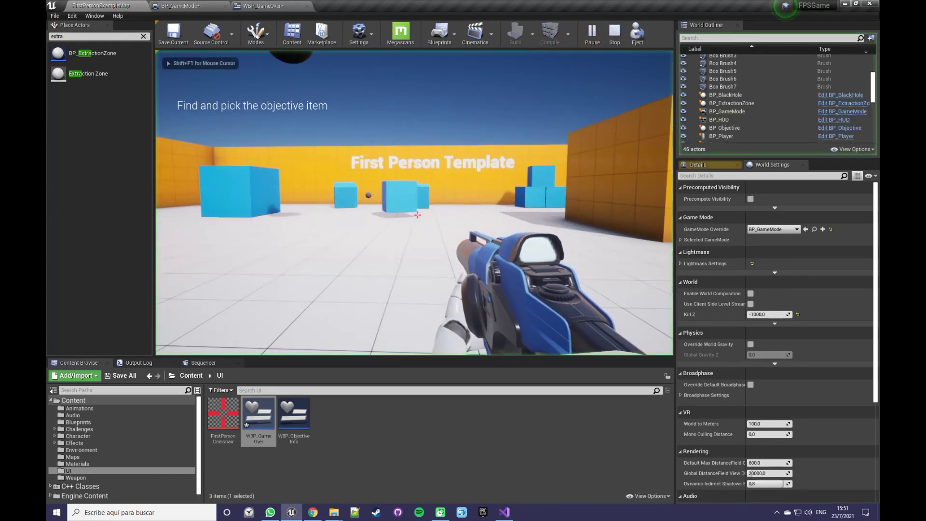
pyautogui.press('w')
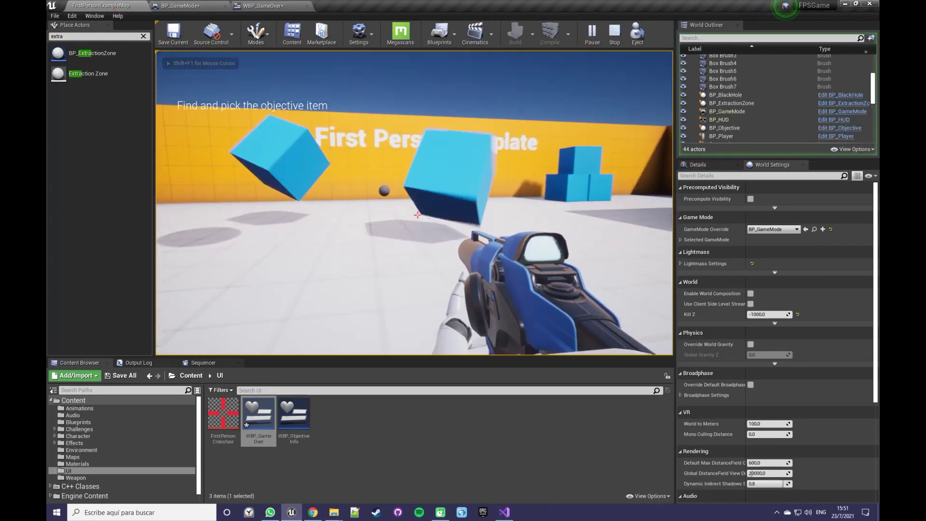
pyautogui.press('w')
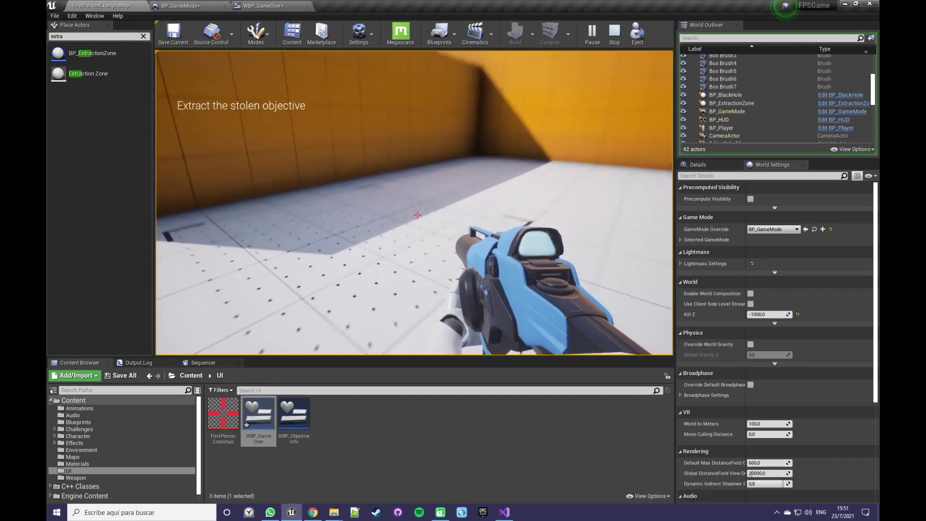
pyautogui.press('w')
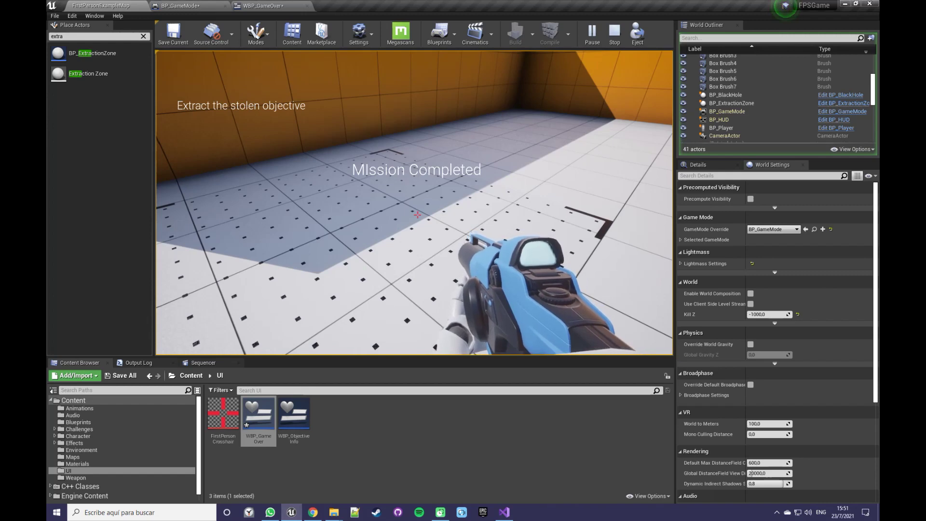
pyautogui.press('Escape')
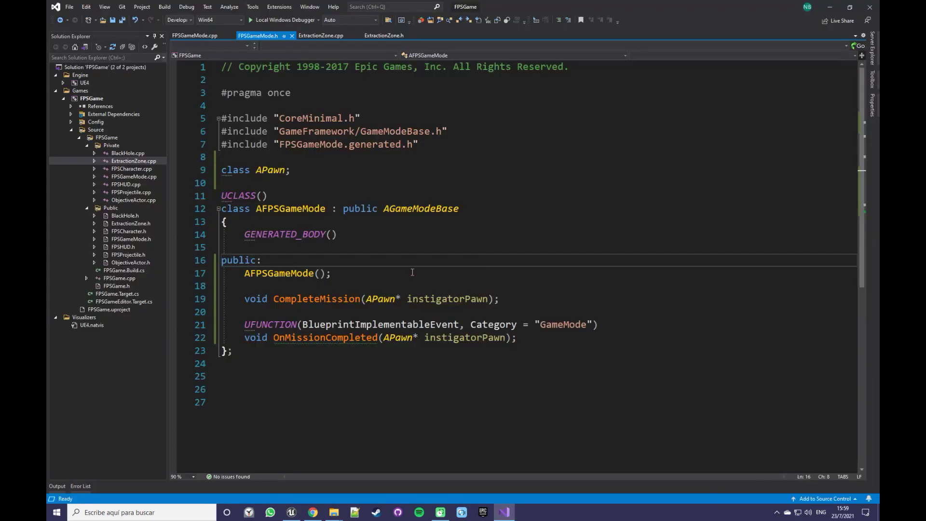
pyautogui.click(413, 272)
# Below Decal in ExtractionZone.h, declare UPROPERTY(EditDefaultsOnly, Category="Sounds") USoundBase* ObjectiveMissingSound = nullptr.
pyautogui.hotkey('ctrl', 's')
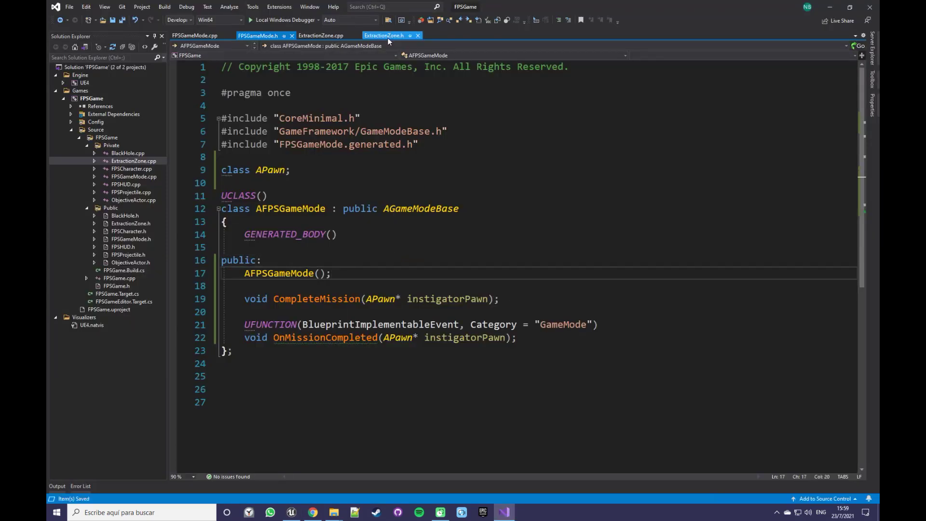
pyautogui.click(384, 35)
pyautogui.scroll(-1, 408, 391)
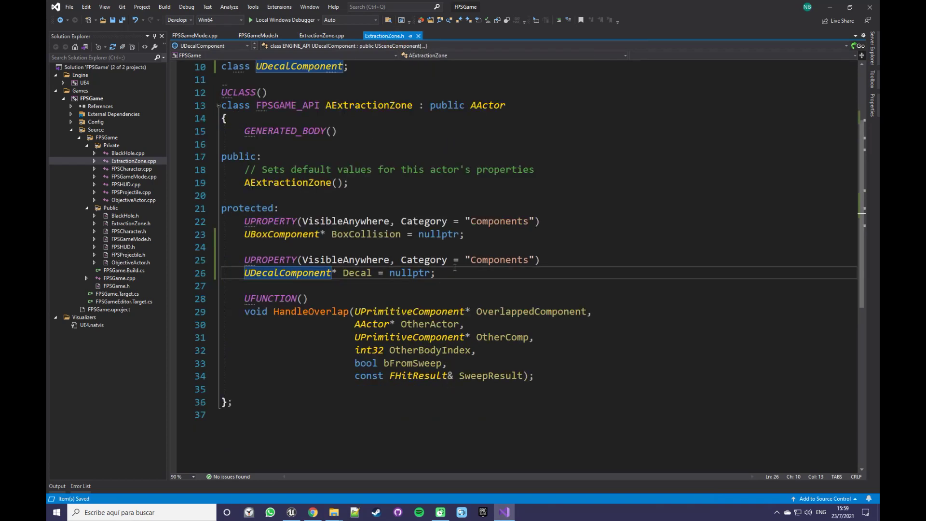
pyautogui.click(506, 269)
pyautogui.press('Return')
pyautogui.press('Return')
pyautogui.write('UPr')
pyautogui.press('Tab')
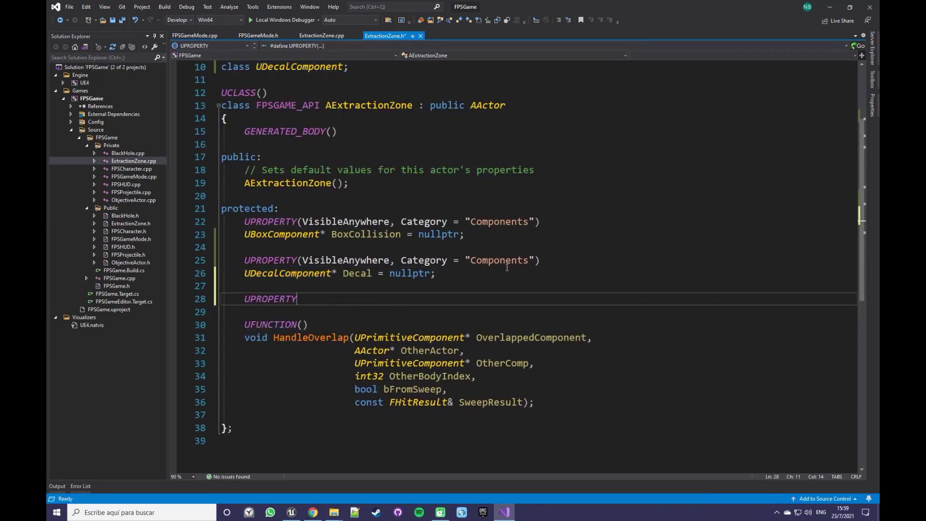
pyautogui.write('(EditDe')
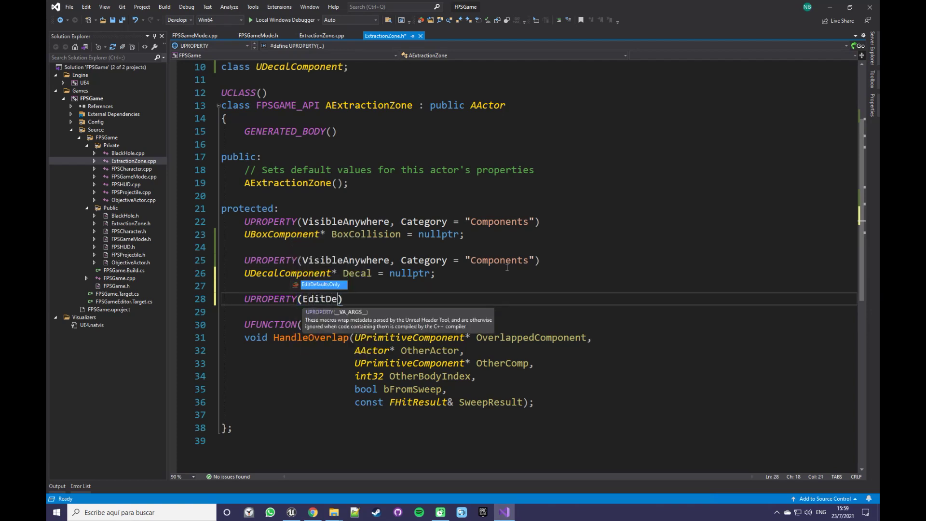
pyautogui.press('Tab')
pyautogui.write(', Cate')
pyautogui.press('Tab')
pyautogui.write('= "Sou')
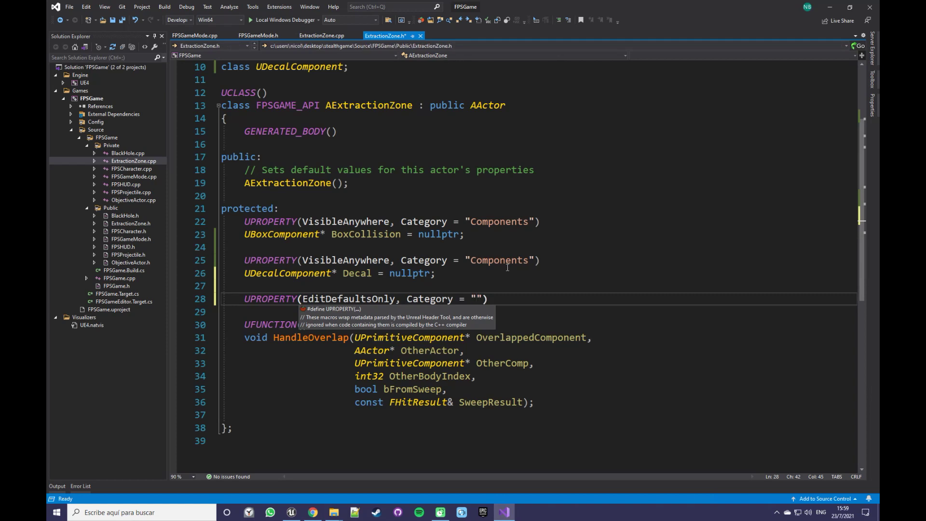
pyautogui.write('nds')
pyautogui.press('End')
pyautogui.press('Return')
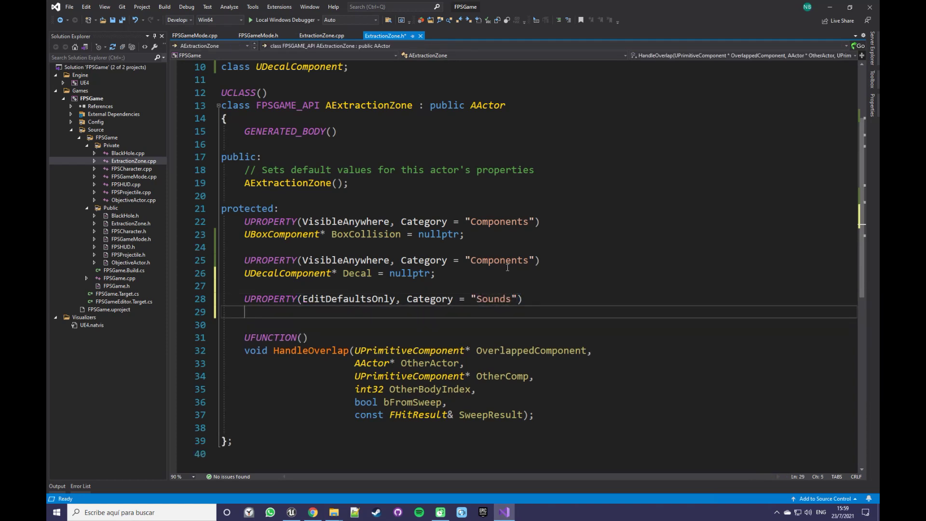
pyautogui.write('USoundB')
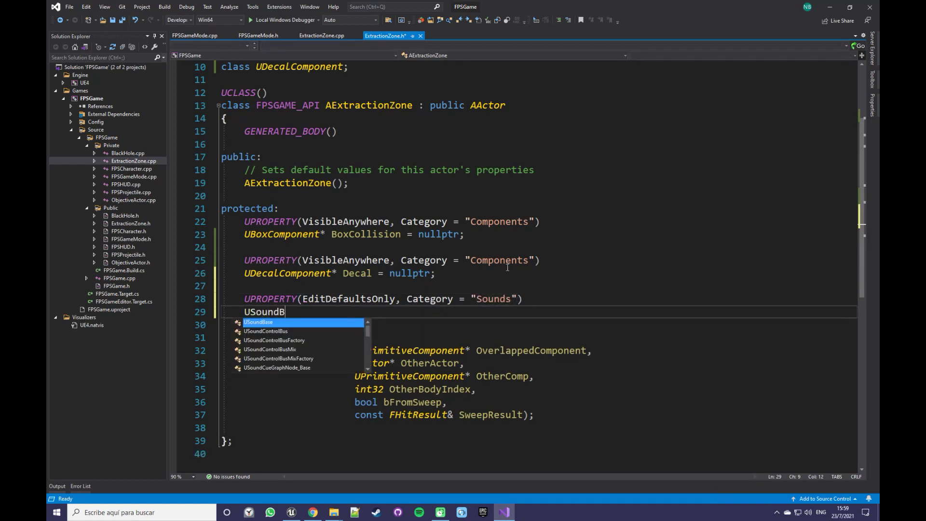
pyautogui.write('ase* ')
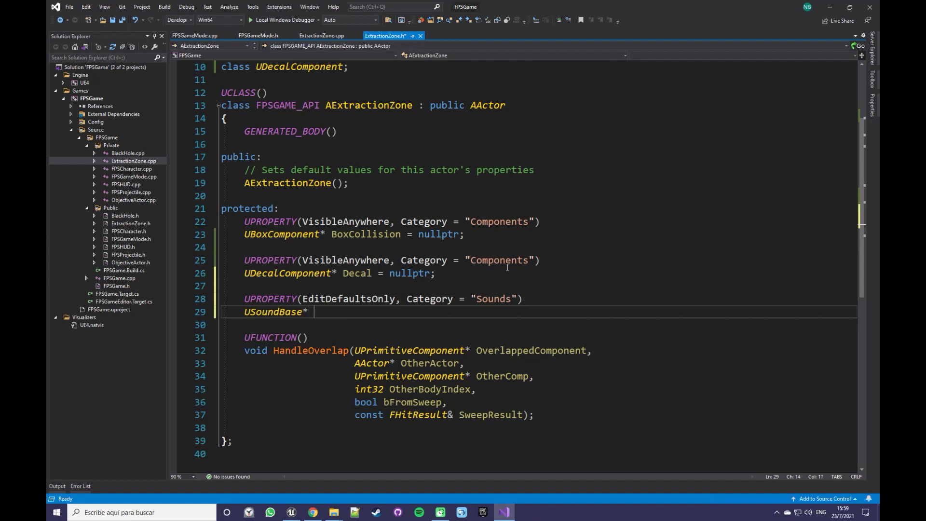
pyautogui.write('ObjectiveMissingSound = nulltr;')
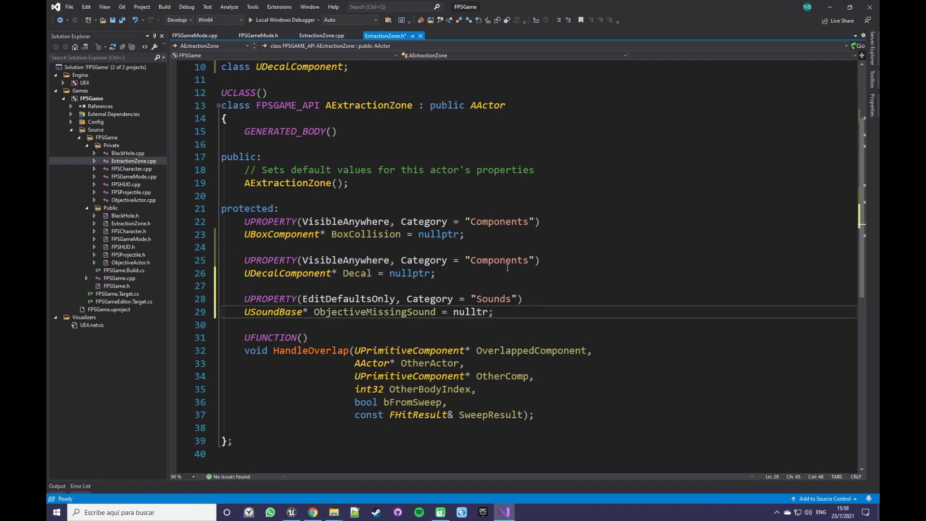
# Forward-declare class USoundBase with the other forward declarations and save the header.
pyautogui.doubleClick(289, 312)
pyautogui.scroll(2, 337, 242)
pyautogui.click(355, 144)
pyautogui.press('Return')
pyautogui.write('class USoundBase;')
pyautogui.hotkey('ctrl', 's')
# Correct the 'nulltr' typo to nullptr and inspect the USoundBase definition with F12.
pyautogui.scroll(-2, 398, 365)
pyautogui.click(478, 326)
pyautogui.write('p')
pyautogui.click(530, 322)
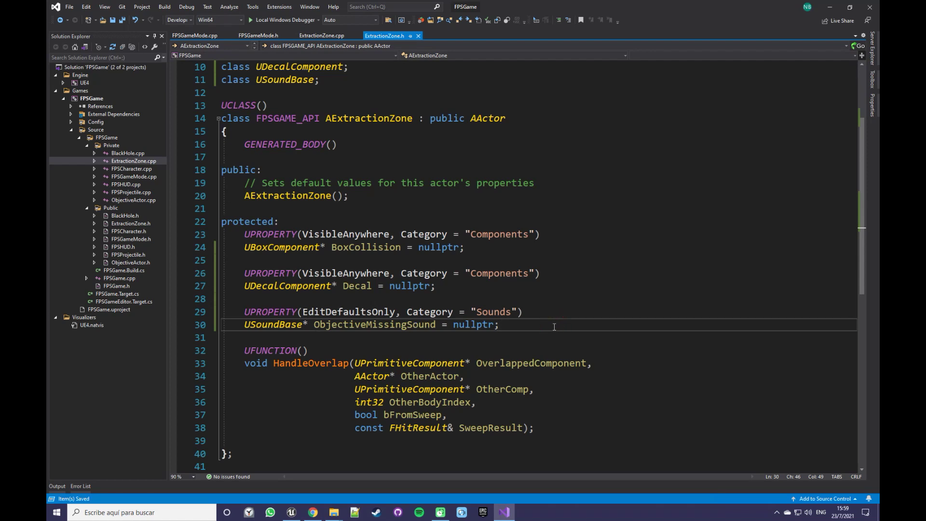
pyautogui.click(288, 326)
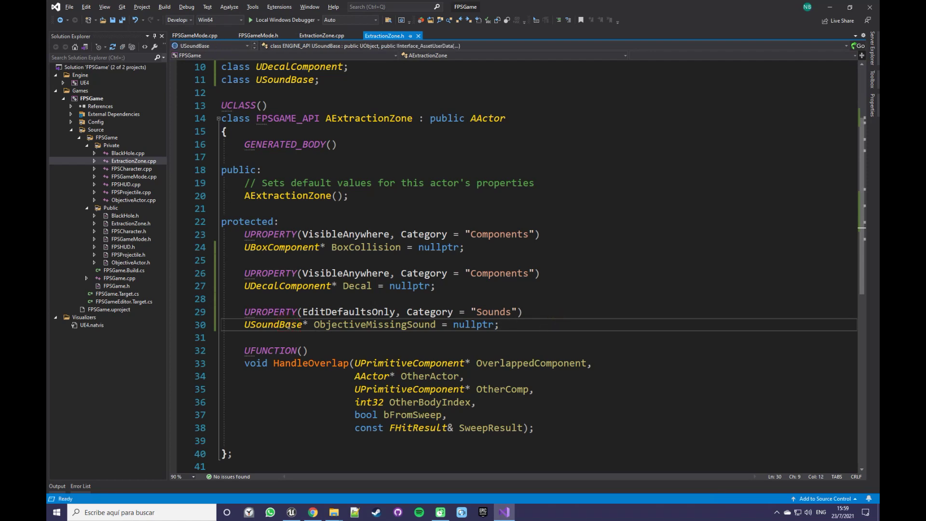
pyautogui.press('F12')
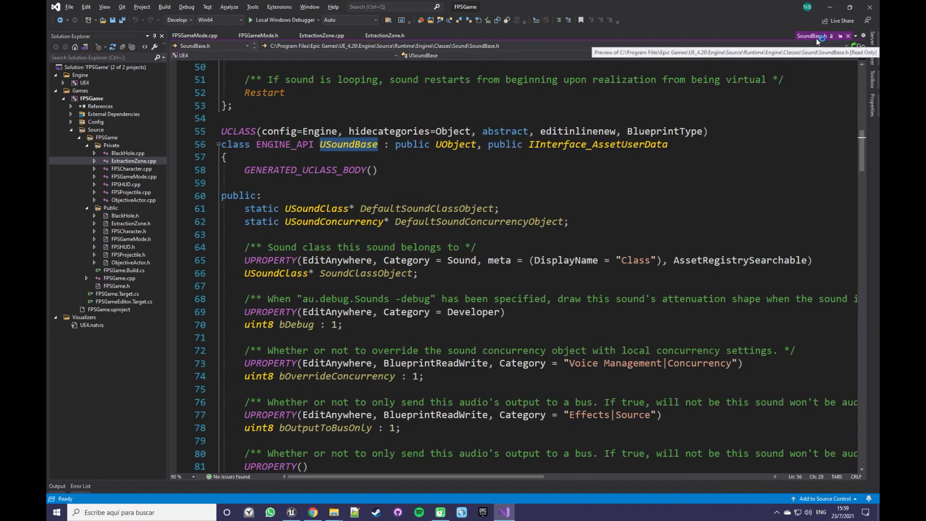
pyautogui.click(848, 35)
# In ExtractionZone.cpp, start a new #include line below the FPSGameMode.h include.
pyautogui.click(435, 202)
pyautogui.hotkey('ctrl', 'Tab')
pyautogui.scroll(8, 404, 234)
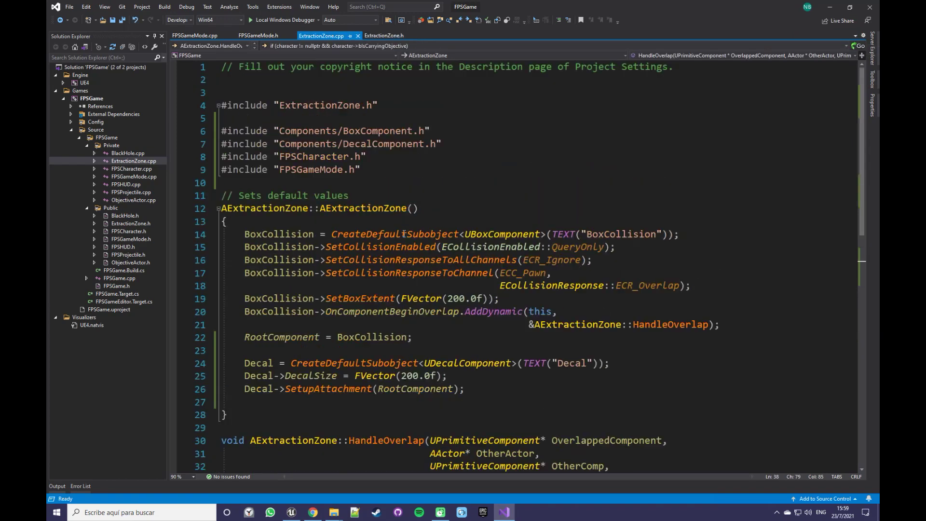
pyautogui.click(374, 170)
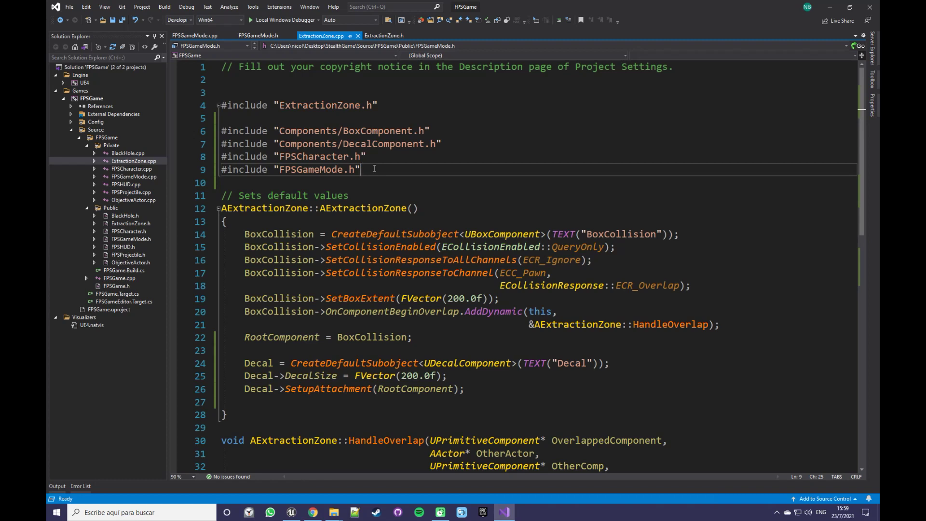
pyautogui.press('Return')
pyautogui.write('#include "')
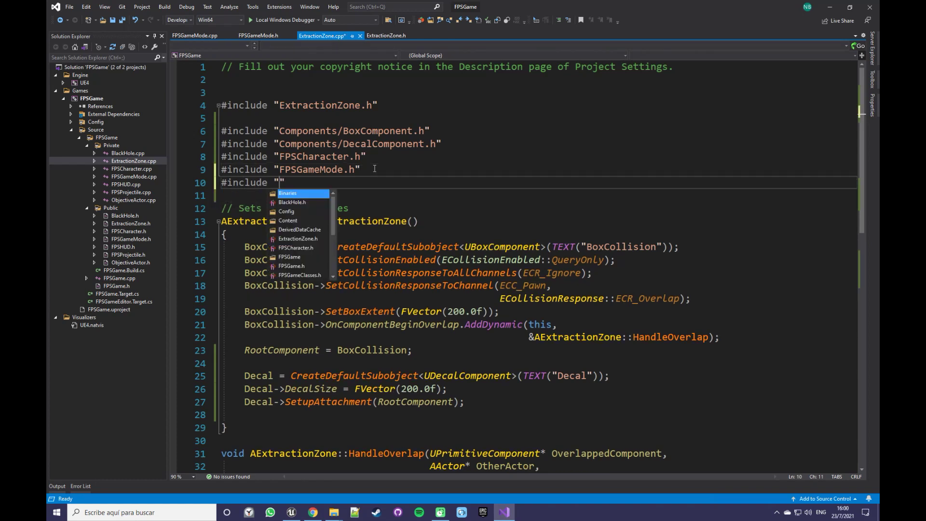
pyautogui.write('Sounds/Sound')
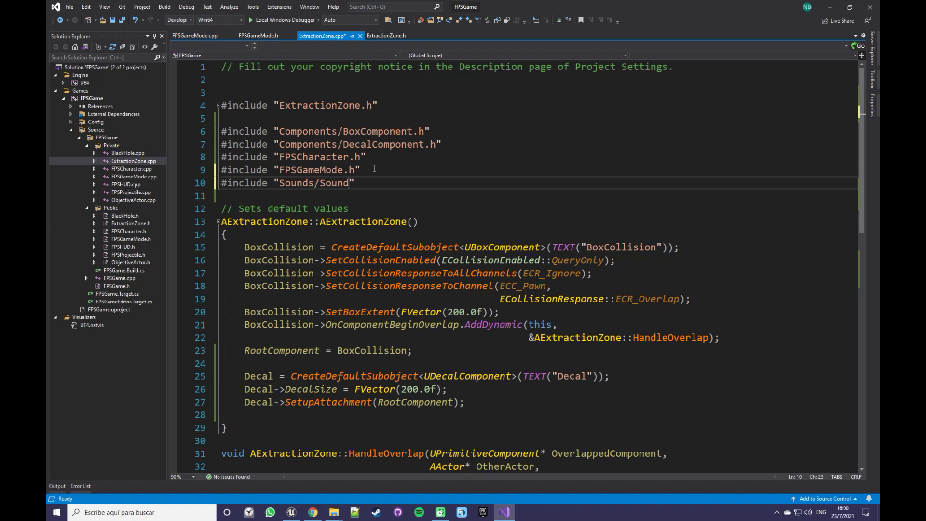
pyautogui.press('Delete')
pyautogui.write('Base')
pyautogui.hotkey('ctrl', 's')
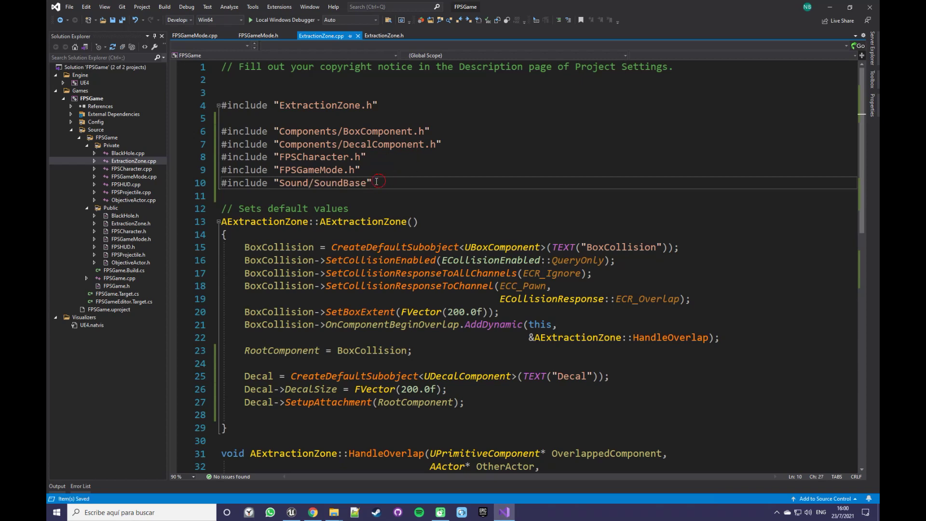
# Set the include path to "Sound/SoundBase.h" and save ExtractionZone.cpp.
pyautogui.moveTo(379, 181); pyautogui.dragTo(274, 184)
pyautogui.write('"Sound')
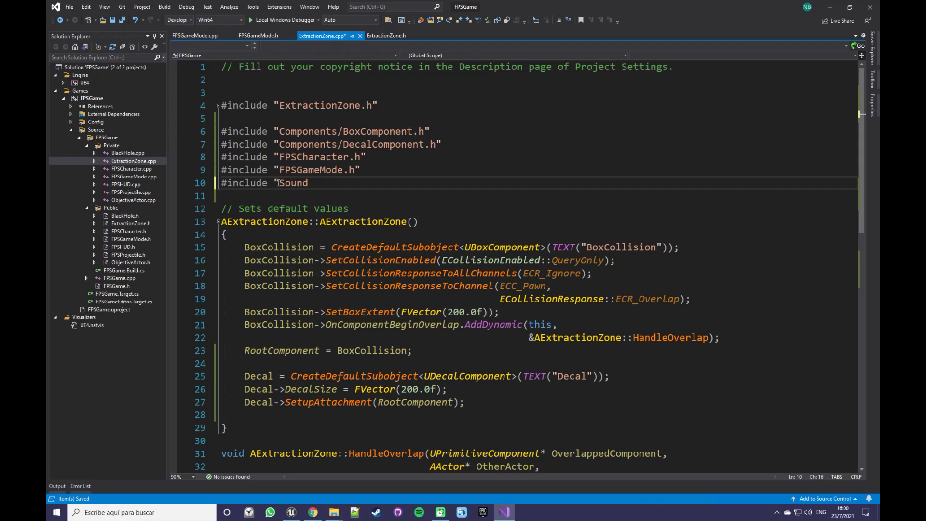
pyautogui.write('/SoundBase.h')
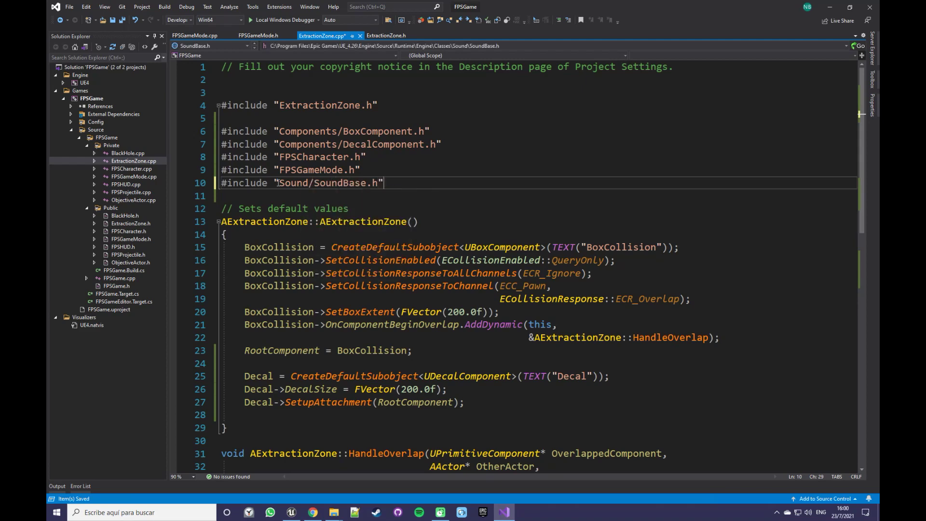
pyautogui.scroll(-4, 405, 236)
pyautogui.scroll(-8, 414, 260)
pyautogui.scroll(5, 426, 288)
pyautogui.hotkey('ctrl', 's')
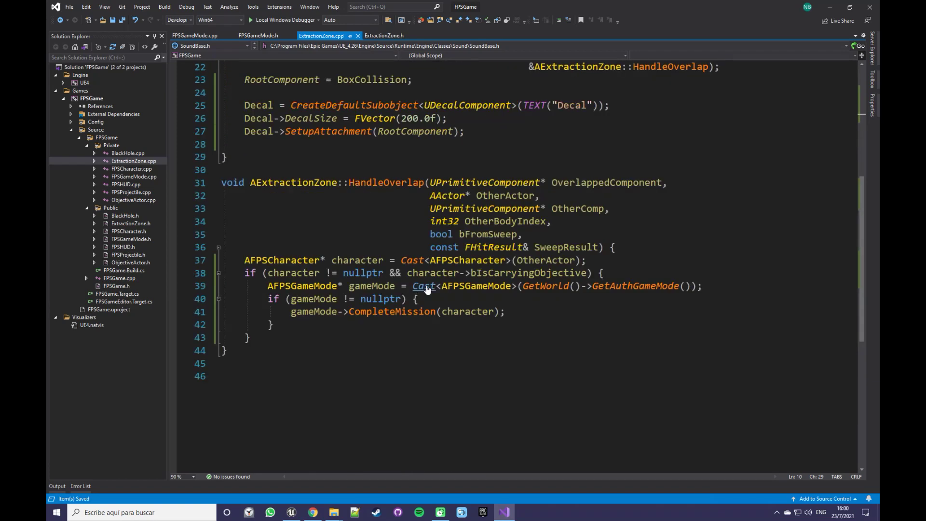
# After the character cast, add if (character == nullptr) { return; }.
pyautogui.click(604, 261)
pyautogui.press('Return')
pyautogui.press('Return')
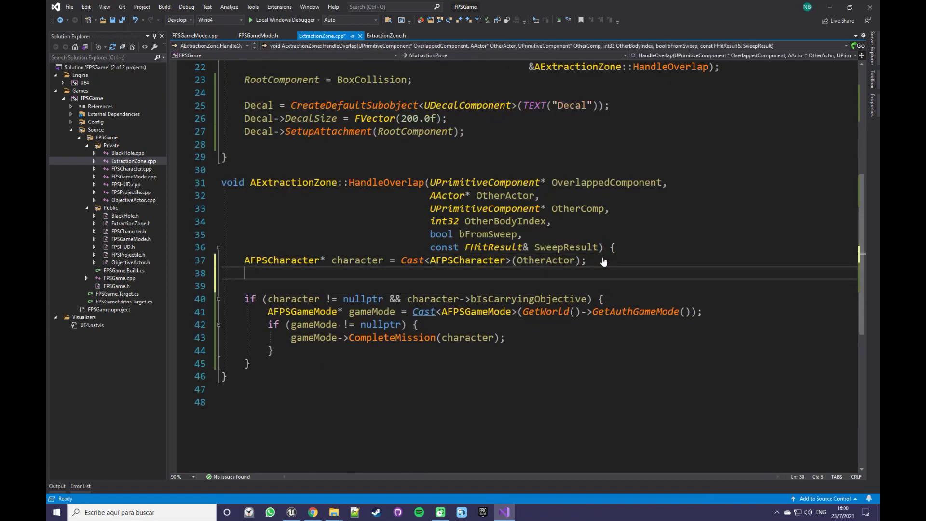
pyautogui.write('if () {')
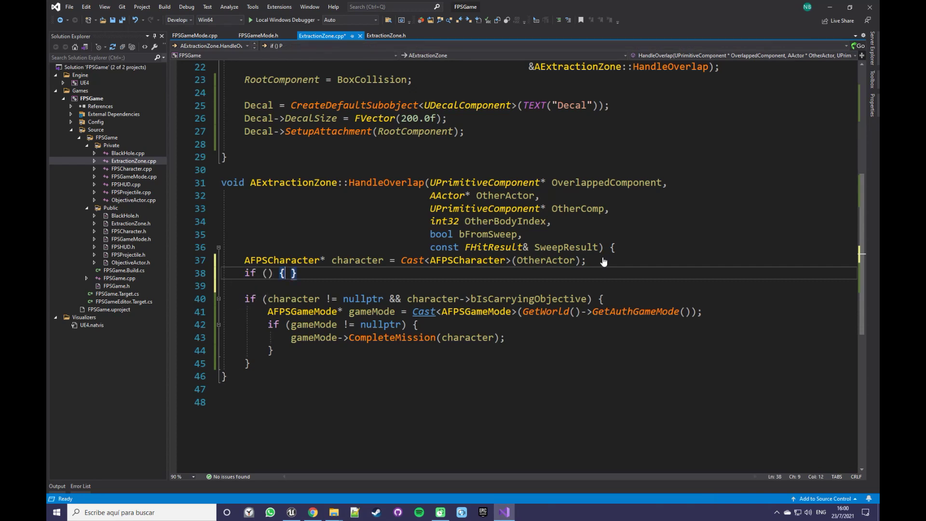
pyautogui.press('Return')
pyautogui.press('Up')
pyautogui.write('chara')
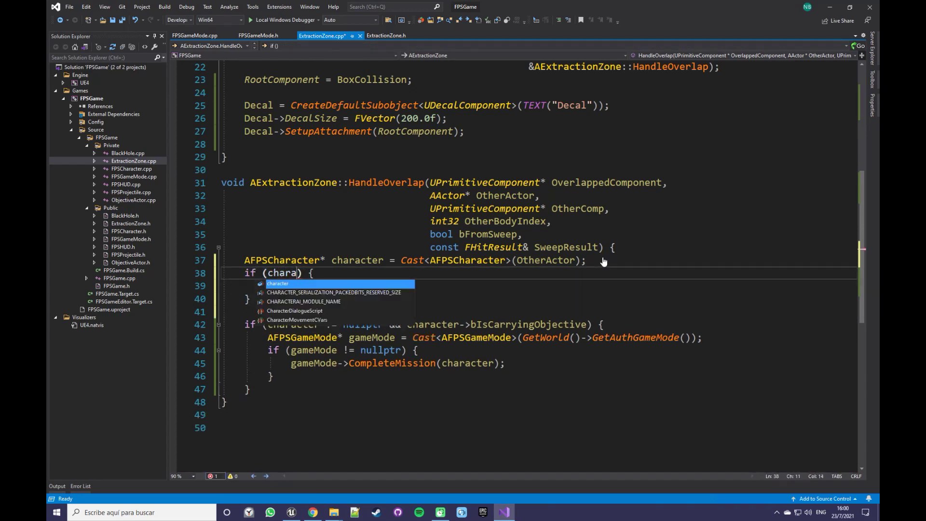
pyautogui.press('Tab')
pyautogui.write('== nullptr)')
pyautogui.press('Down')
pyautogui.write('return;')
# Remove the now-redundant null check from the carrying-objective condition.
pyautogui.scroll(-2, 635, 251)
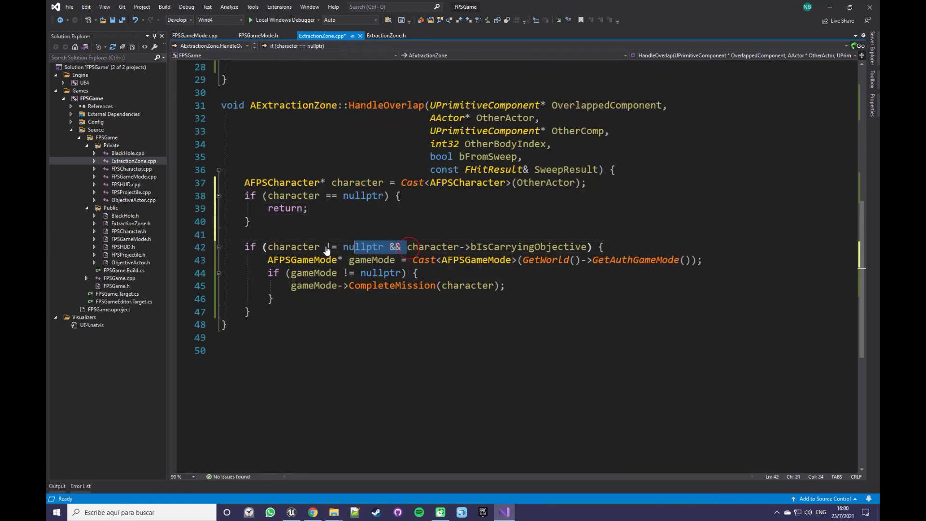
pyautogui.moveTo(408, 248); pyautogui.dragTo(268, 247)
pyautogui.press('Delete')
pyautogui.click(515, 247)
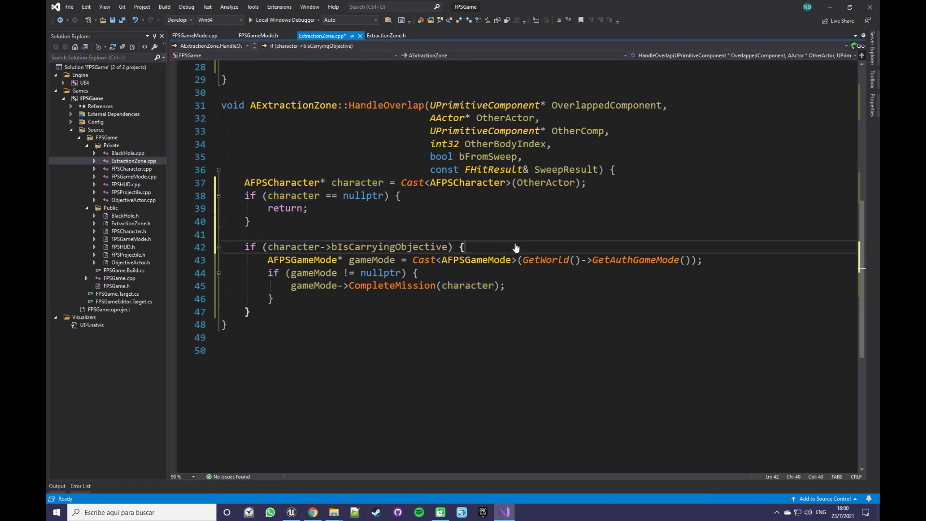
# Add an empty if (character->bIsCarryingObjective == false) { } block after the null-check block.
pyautogui.click(427, 226)
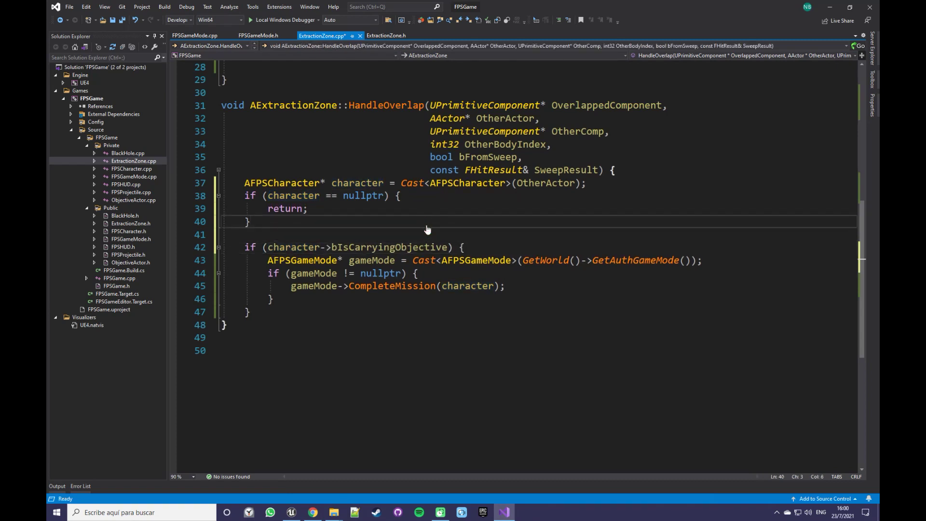
pyautogui.press('Return')
pyautogui.press('Return')
pyautogui.write('if () {')
pyautogui.press('Return')
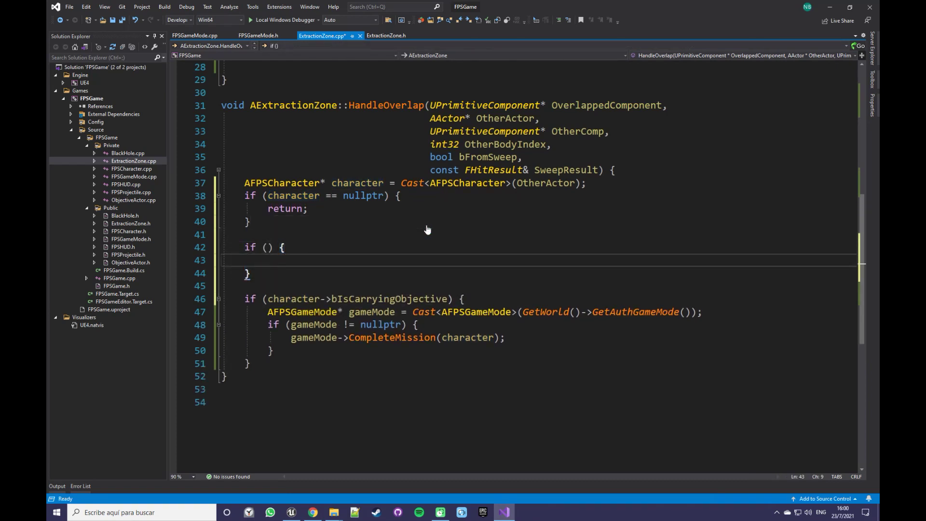
pyautogui.moveTo(448, 299); pyautogui.dragTo(269, 299)
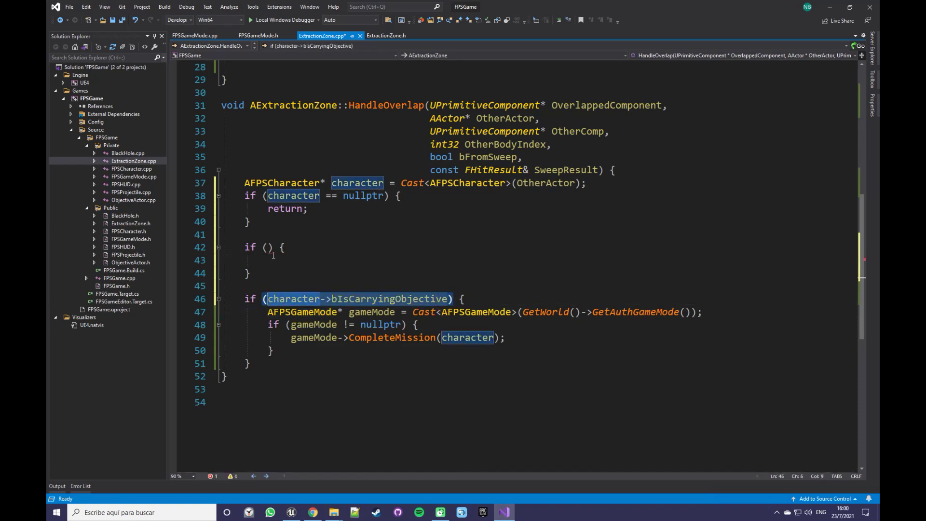
pyautogui.hotkey('ctrl', 'c')
pyautogui.click(269, 248)
pyautogui.hotkey('ctrl', 'v')
pyautogui.write('== false')
pyautogui.press('Escape')
pyautogui.press('Down')
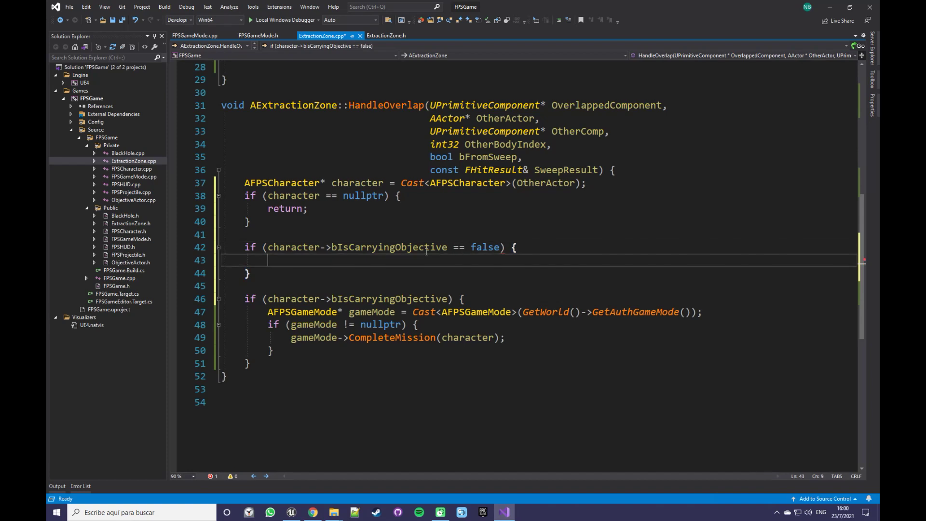
pyautogui.scroll(9, 388, 319)
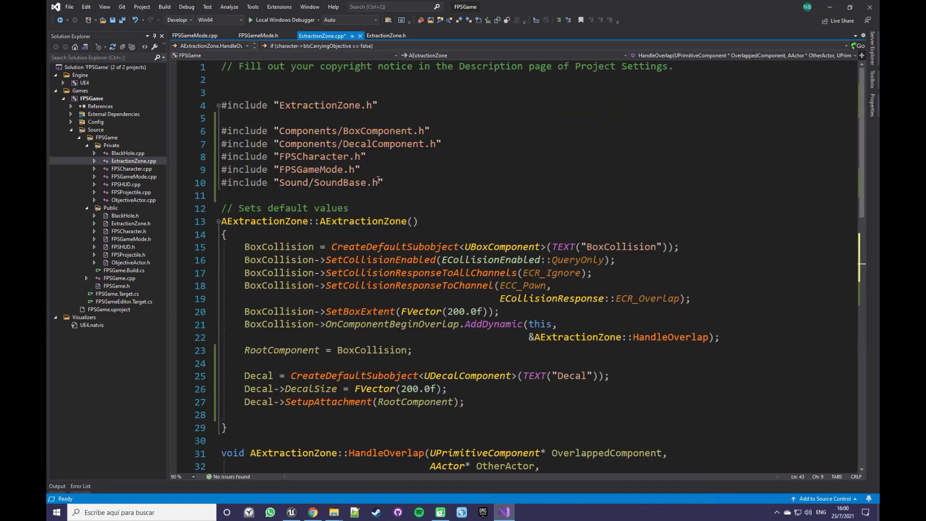
# Add #include "Kismet/GameplayStatics.h" below the FPSGameMode.h include.
pyautogui.click(394, 179)
pyautogui.press('Up')
pyautogui.press('Return')
pyautogui.write('\\')
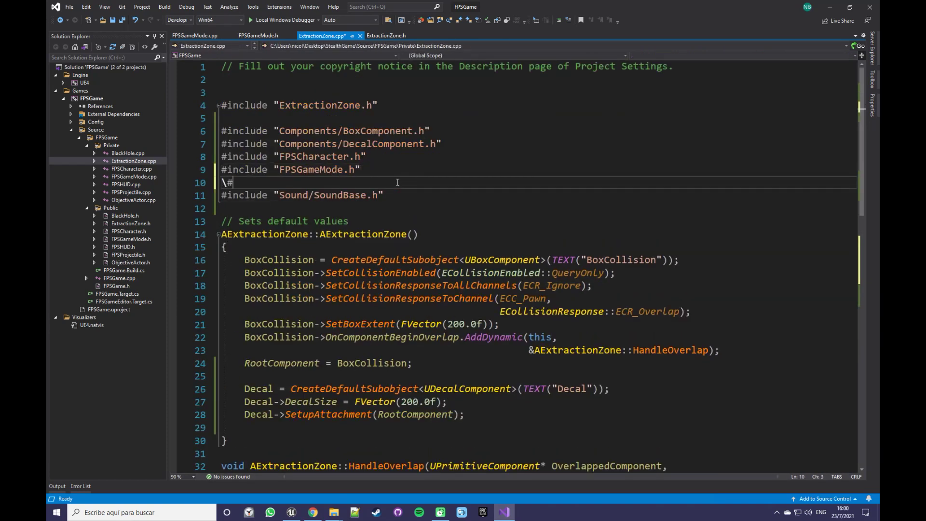
pyautogui.press('BackSpace')
pyautogui.write('#include "')
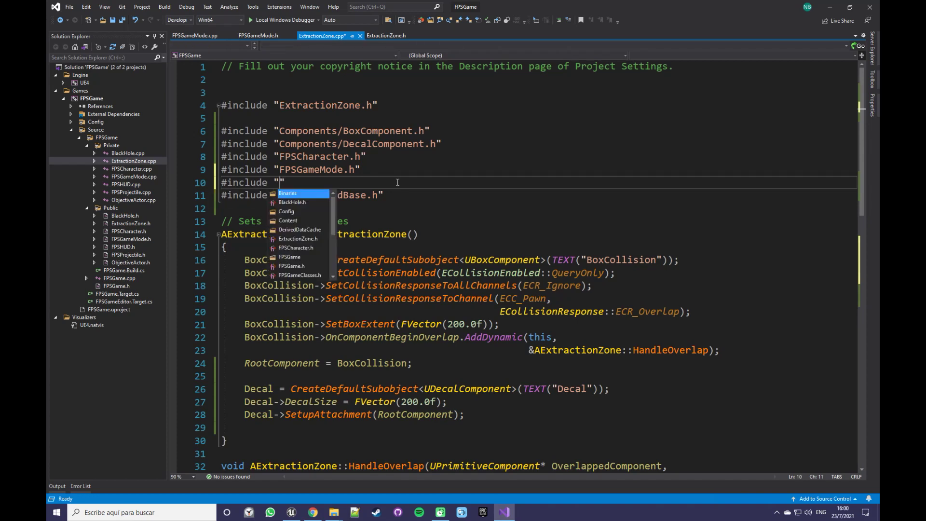
pyautogui.write('Kismet')
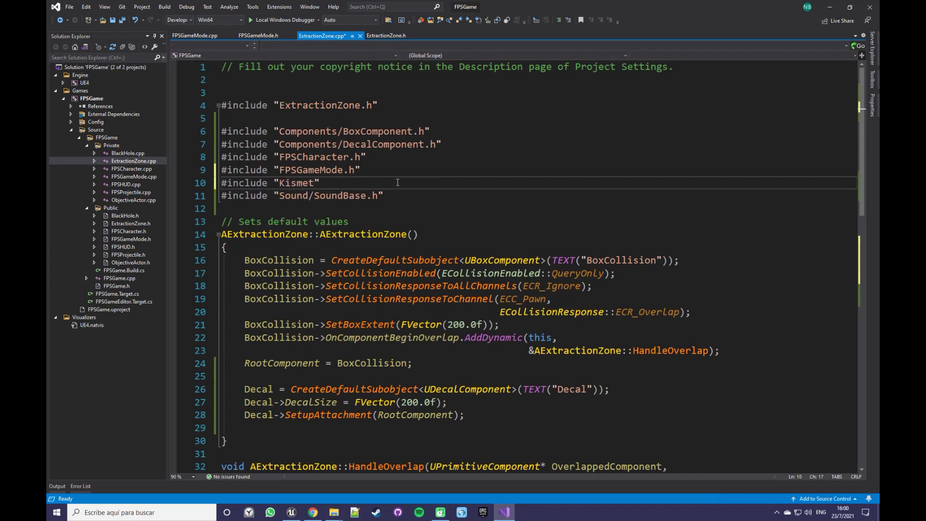
pyautogui.write('/')
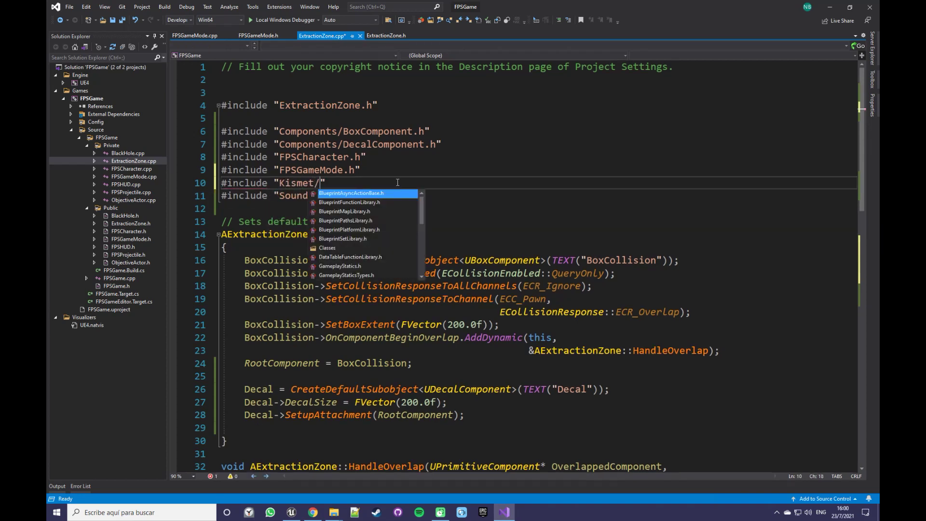
pyautogui.write('Ga')
pyautogui.press('Return')
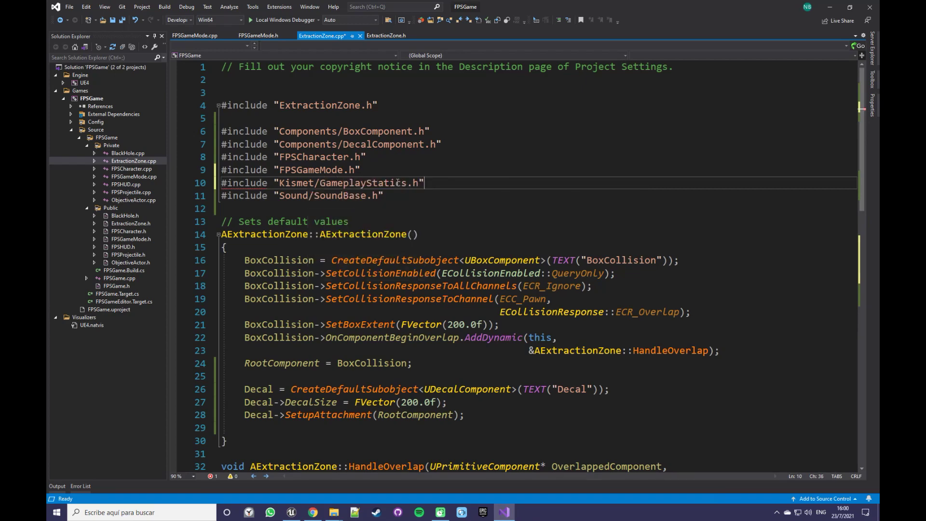
# Call UGameplayStatics::PlaySound2D(ObjectiveMissingSound); in the false branch and save.
pyautogui.scroll(-12, 296, 162)
pyautogui.click(296, 162)
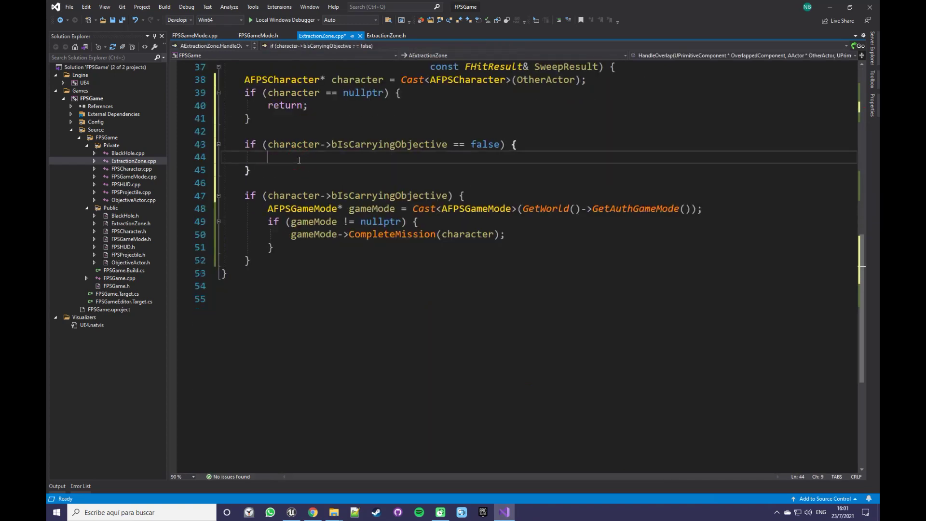
pyautogui.write('GameplayStatics::')
pyautogui.scroll(2, 302, 159)
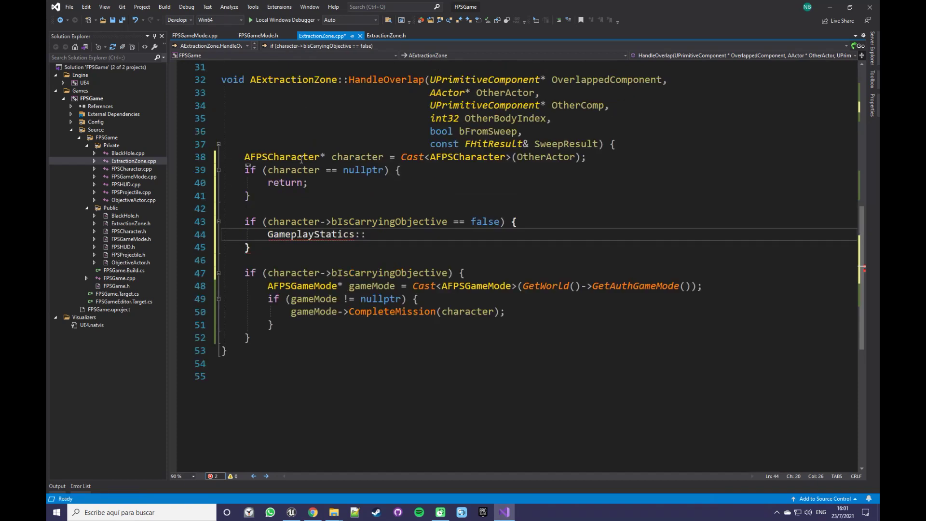
pyautogui.moveTo(366, 234); pyautogui.dragTo(266, 234)
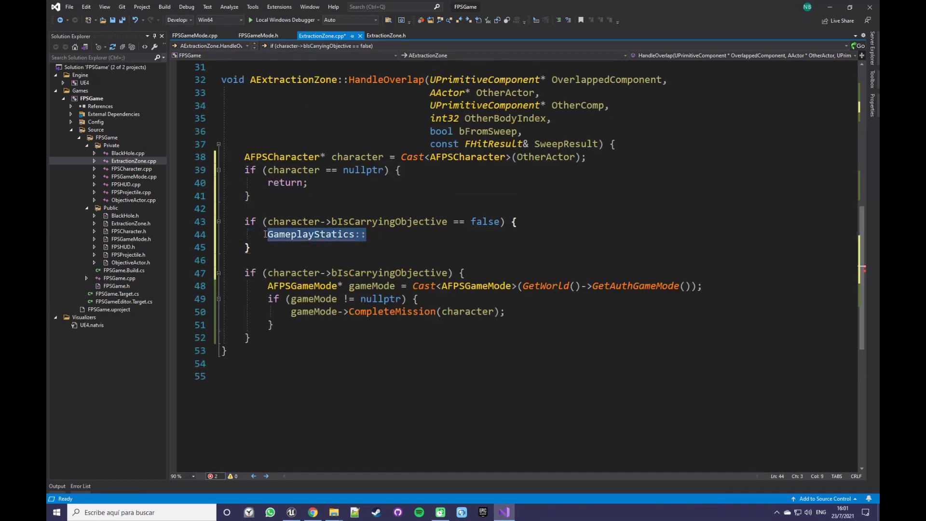
pyautogui.write('UGamepl')
pyautogui.press('Tab')
pyautogui.write('::')
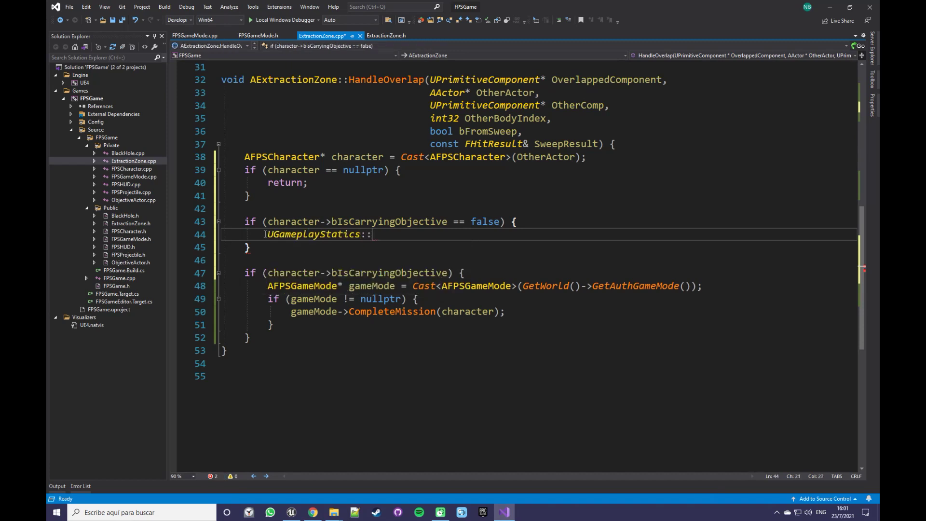
pyautogui.write('Pla')
pyautogui.press('Down')
pyautogui.press('Down')
pyautogui.press('Tab')
pyautogui.write('(')
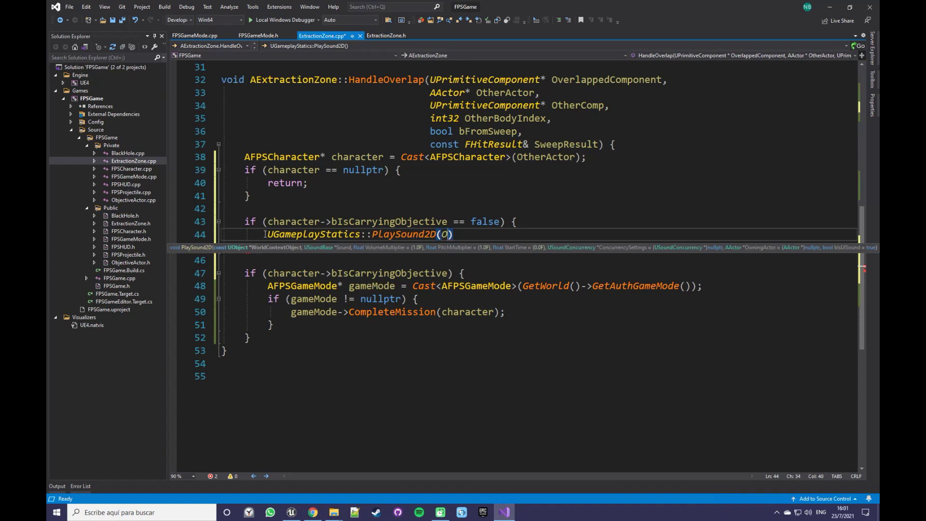
pyautogui.write('Objec')
pyautogui.press('Tab')
pyautogui.write(';')
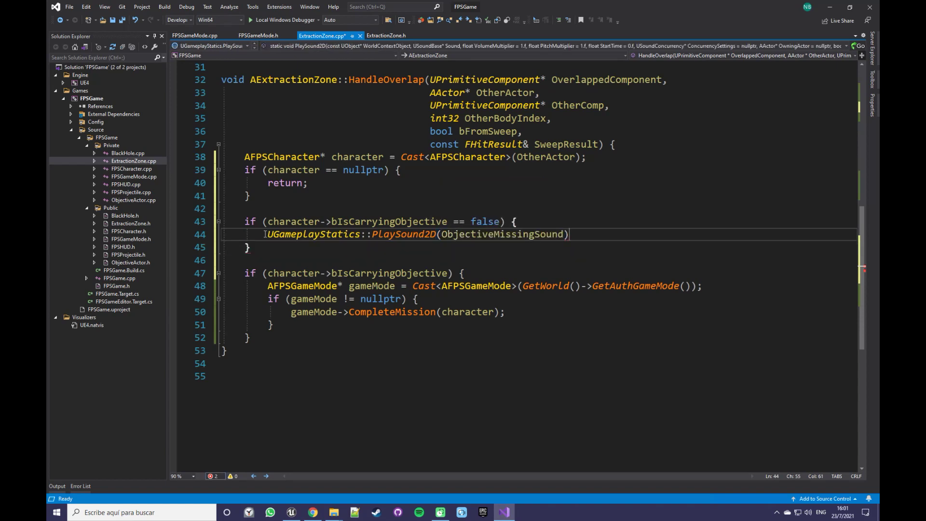
pyautogui.hotkey('ctrl', 's')
# Delete the old carrying-objective if line and its stray closing brace.
pyautogui.click(474, 279)
pyautogui.hotkey('shift', 'Up')
pyautogui.press('BackSpace')
pyautogui.click(299, 324)
pyautogui.press('BackSpace')
pyautogui.press('BackSpace')
pyautogui.press('BackSpace')
# Move the gameMode mission-completion block into a new else branch and save ExtractionZone.cpp.
pyautogui.click(274, 248)
pyautogui.write('else {')
pyautogui.press('Return')
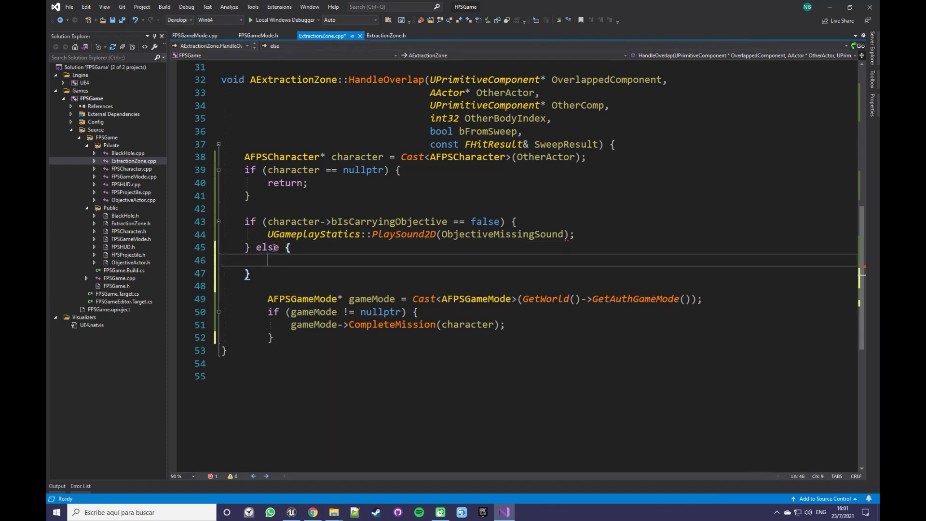
pyautogui.moveTo(274, 338); pyautogui.dragTo(221, 298)
pyautogui.hotkey('ctrl', 'x')
pyautogui.click(255, 286)
pyautogui.press('Delete')
pyautogui.press('Delete')
pyautogui.press('Return')
pyautogui.press('Up')
pyautogui.press('BackSpace')
pyautogui.press('BackSpace')
pyautogui.click(273, 264)
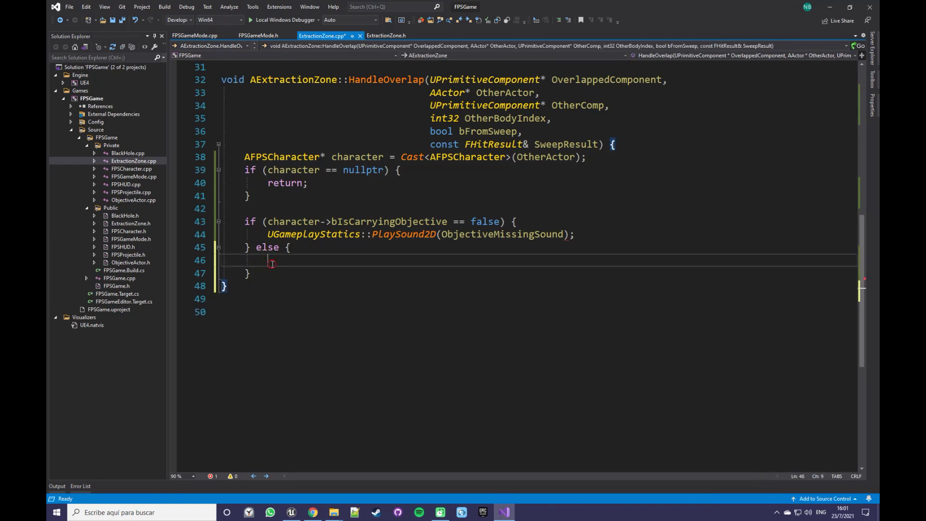
pyautogui.hotkey('ctrl', 'v')
pyautogui.hotkey('ctrl', 's')
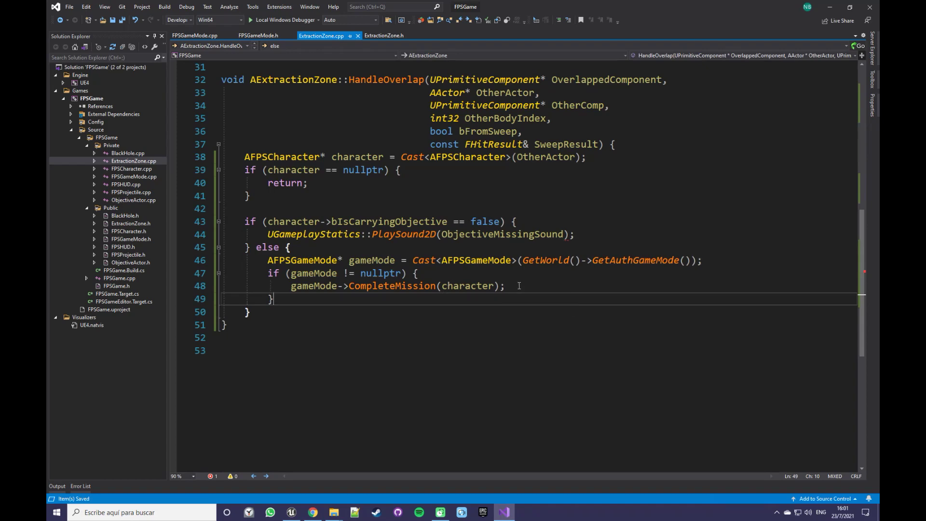
# After the decal setup in the constructor, assign ObjectiveMissingSound = CreateDefaultSubobject<USoundBase>(...).
pyautogui.scroll(1, 519, 286)
pyautogui.scroll(9, 501, 304)
pyautogui.scroll(-2, 493, 314)
pyautogui.scroll(-2, 492, 315)
pyautogui.scroll(-2, 504, 259)
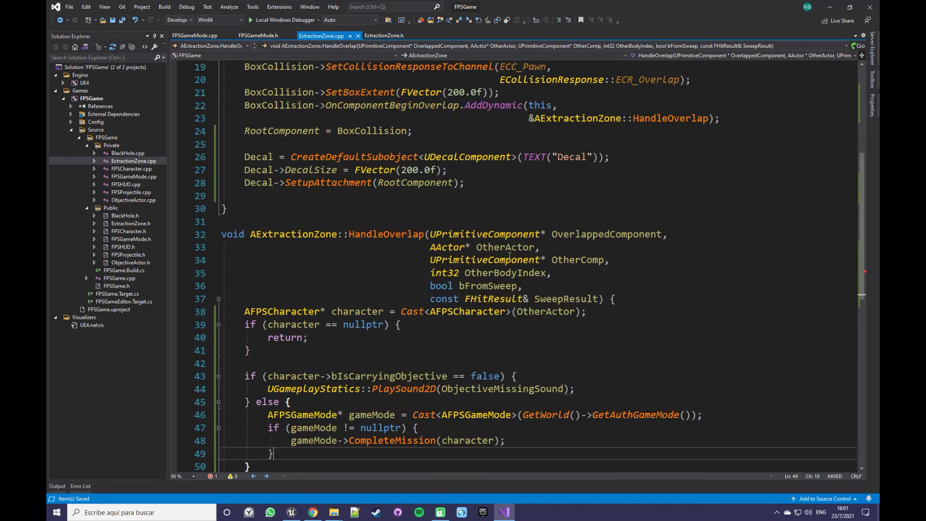
pyautogui.scroll(-1, 510, 255)
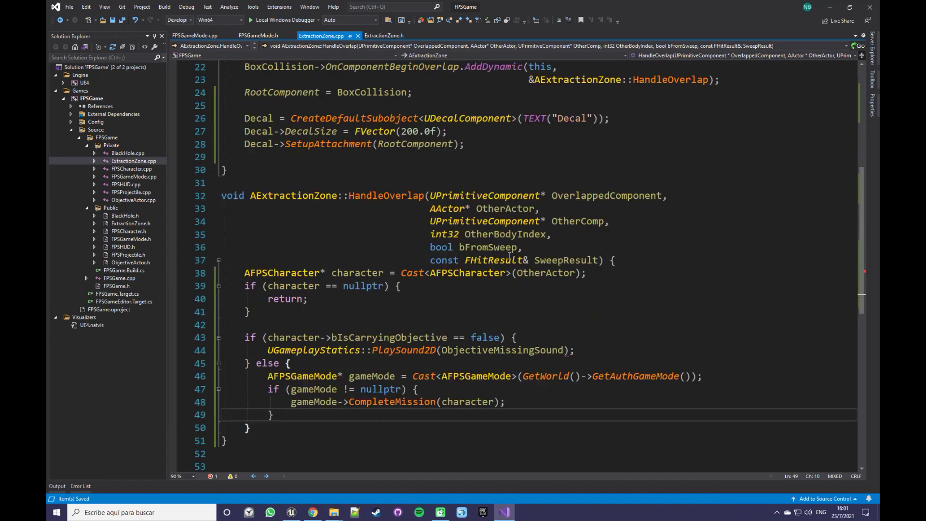
pyautogui.click(493, 148)
pyautogui.press('Return')
pyautogui.press('Return')
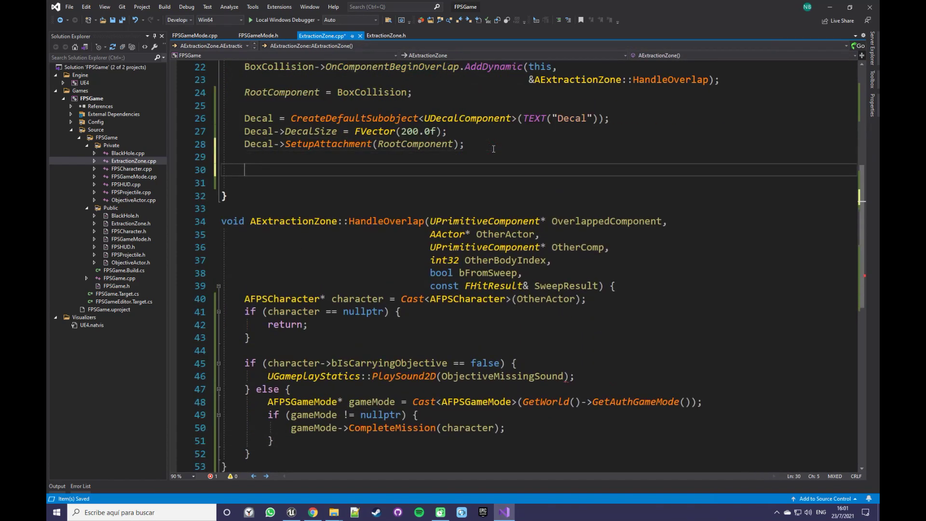
pyautogui.write('Objec')
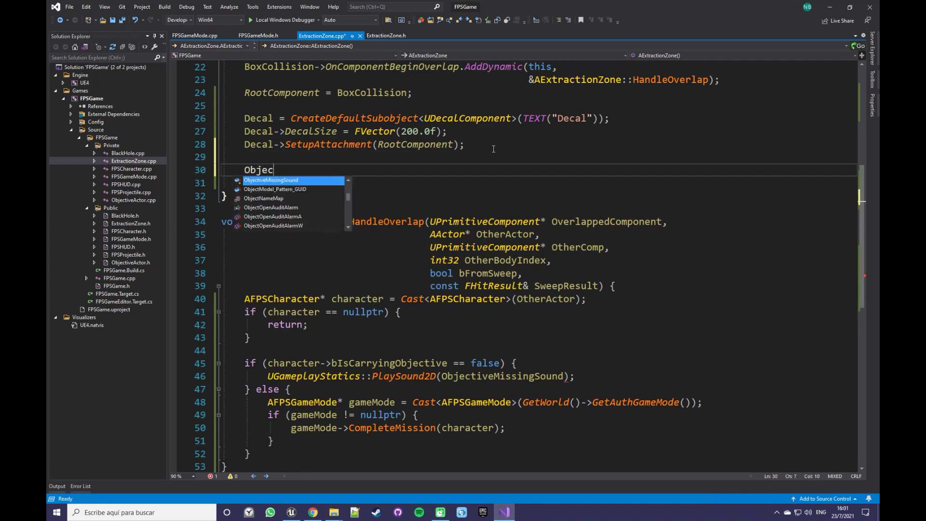
pyautogui.press('Tab')
pyautogui.write('eateD')
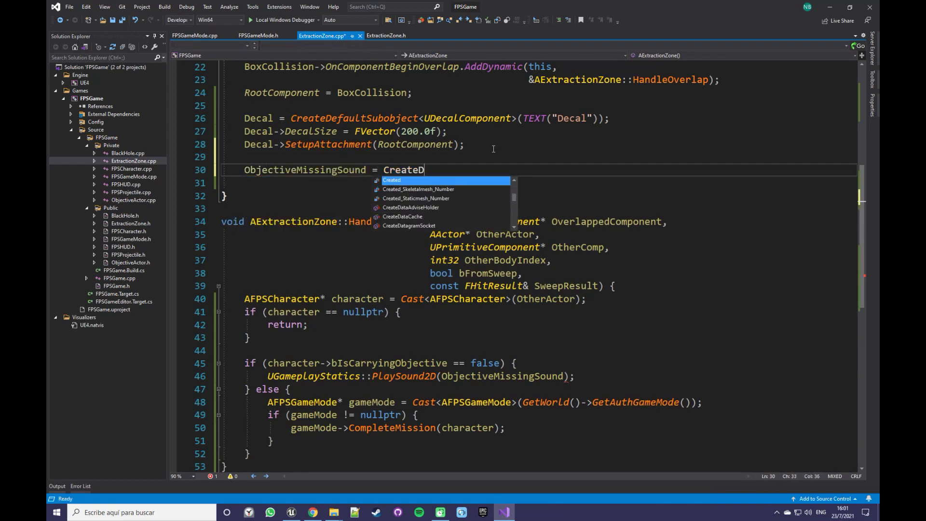
pyautogui.write('()')
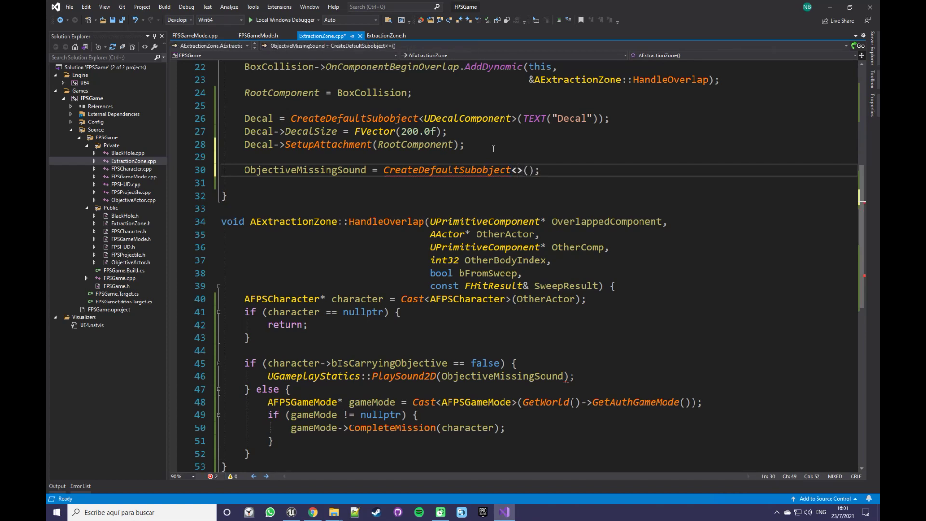
pyautogui.write('USound')
pyautogui.press('Tab')
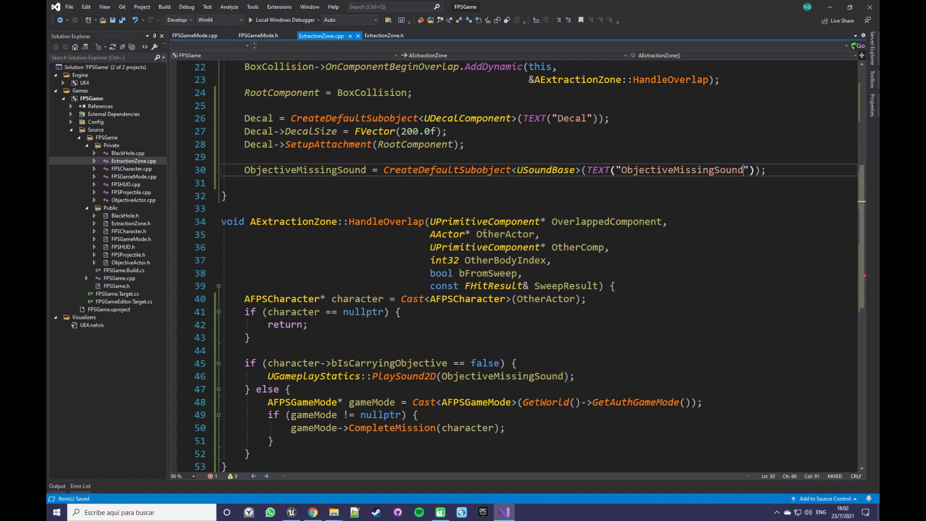
# Build the project with Ctrl+Shift+B.
pyautogui.scroll(-2, 389, 250)
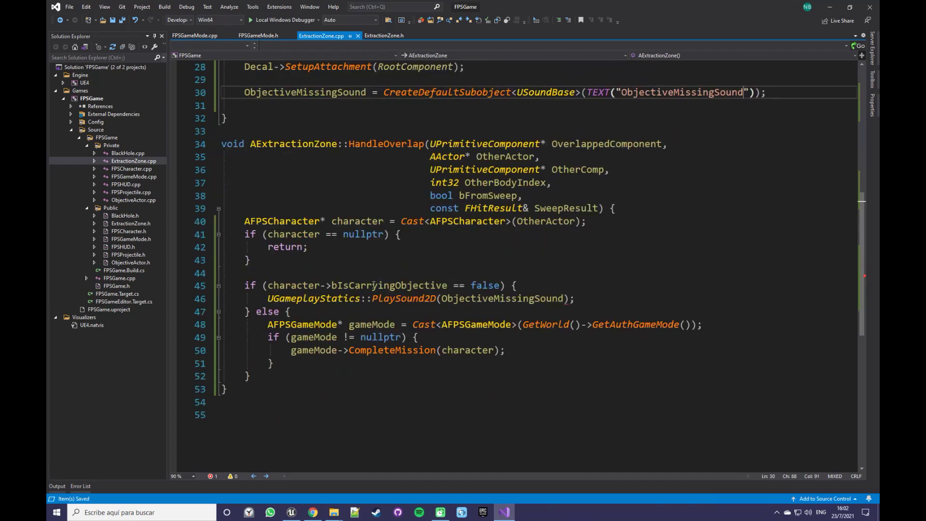
pyautogui.click(550, 291)
pyautogui.scroll(6, 521, 217)
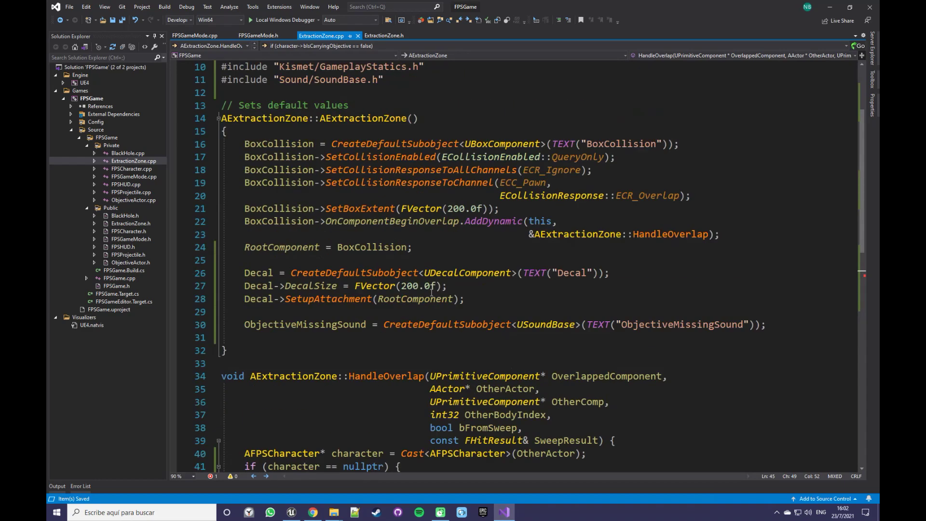
pyautogui.scroll(3, 508, 196)
pyautogui.click(508, 234)
pyautogui.hotkey('ctrl', 'shift', 'b')
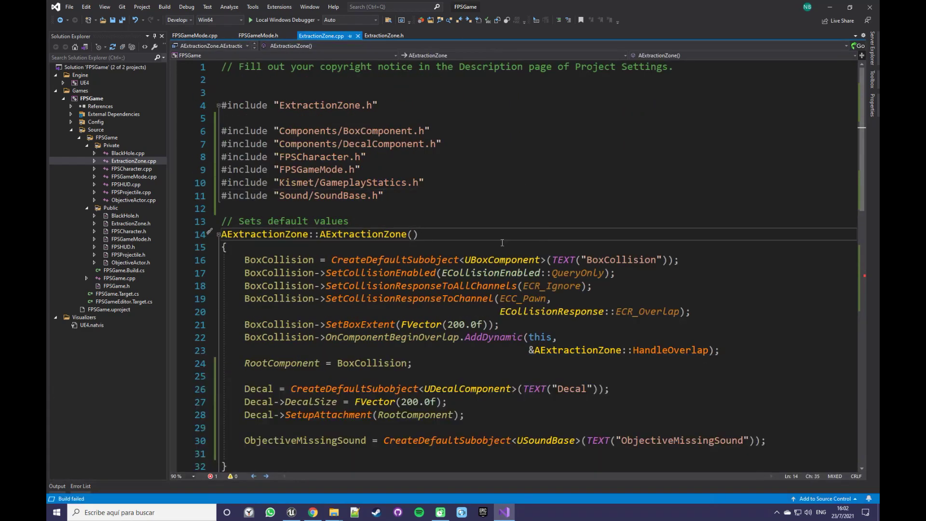
# Pass 'this' as PlaySound2D's first argument and save ExtractionZone.cpp.
pyautogui.scroll(-5, 483, 285)
pyautogui.scroll(-8, 483, 285)
pyautogui.scroll(2, 457, 237)
pyautogui.click(439, 221)
pyautogui.write('this,')
pyautogui.press('Return')
pyautogui.hotkey('ctrl', 's')
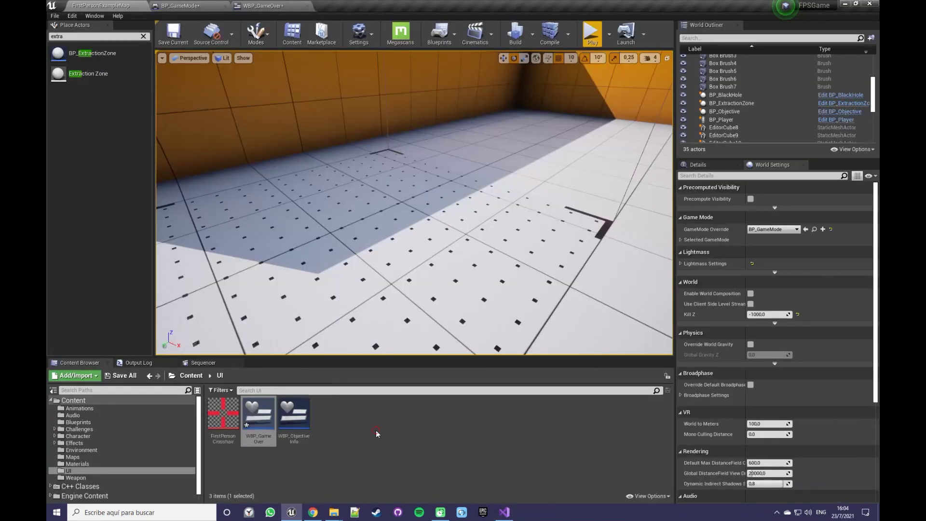
# Open BP_ExtractionZone in the full blueprint editor, closing the WBP_GameOver and BP_GameMode editors.
pyautogui.click(81, 423)
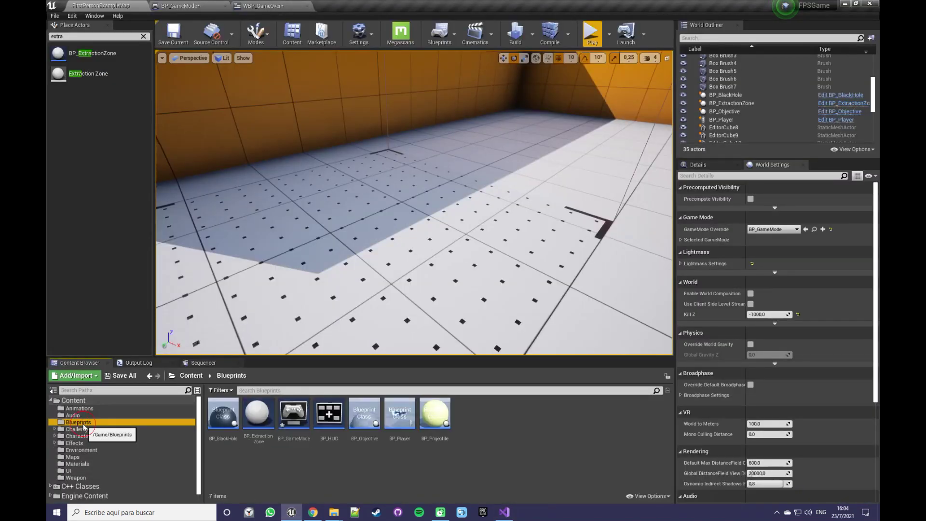
pyautogui.doubleClick(263, 438)
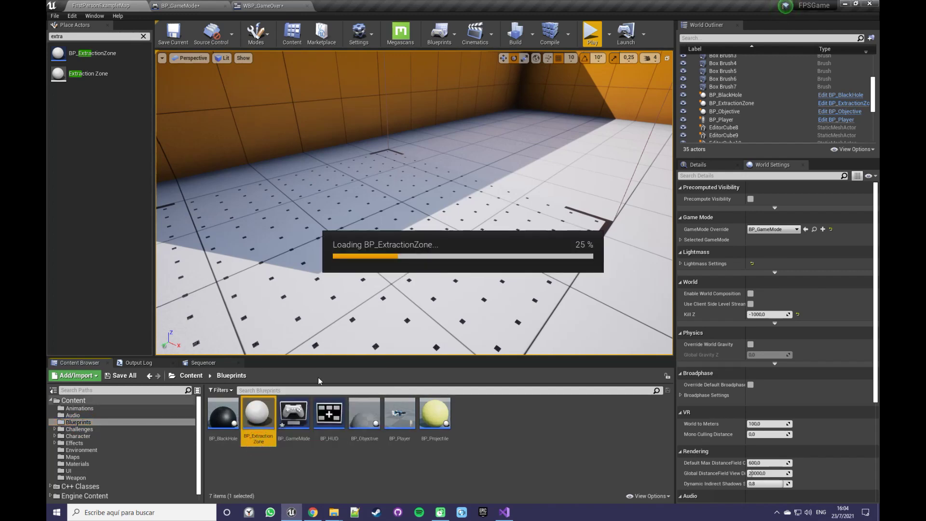
pyautogui.click(394, 68)
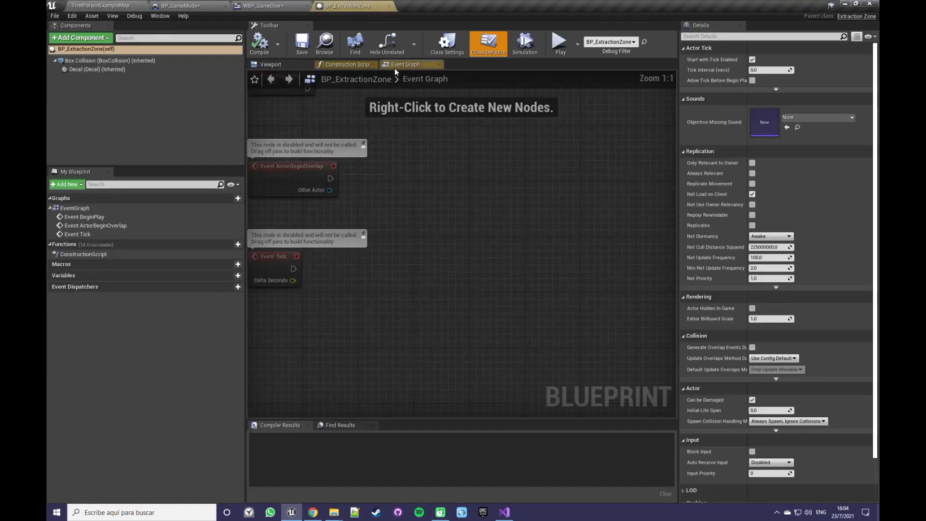
pyautogui.click(307, 6)
pyautogui.click(225, 6)
# Delete the three disabled event nodes, compile the blueprint, and check its Class Defaults.
pyautogui.moveTo(364, 198); pyautogui.dragTo(455, 240, button='right')
pyautogui.moveTo(448, 383); pyautogui.dragTo(352, 124)
pyautogui.press('Delete')
pyautogui.click(272, 48)
pyautogui.click(121, 60)
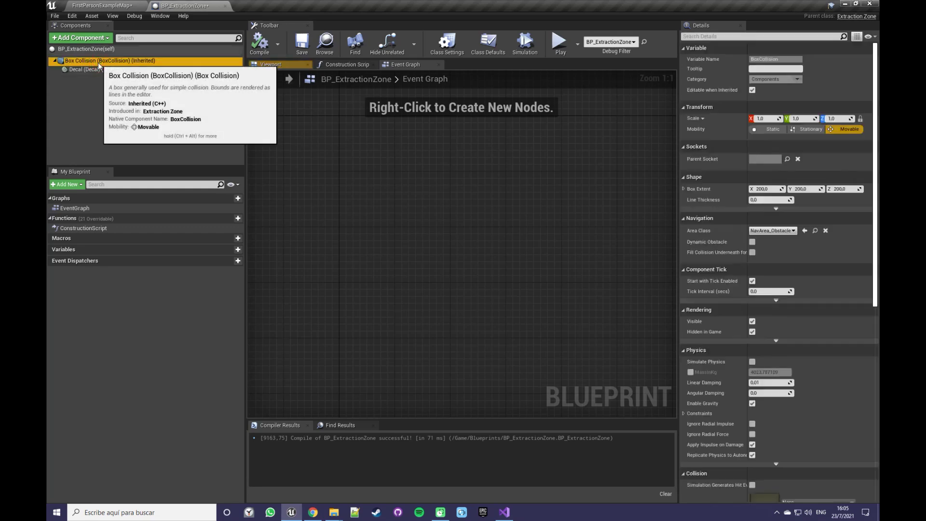
pyautogui.click(96, 49)
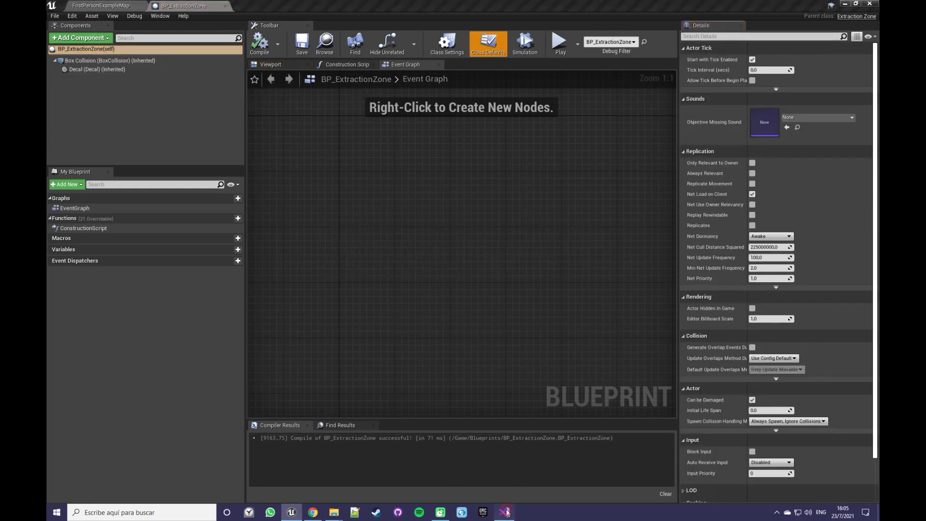
# Back in Visual Studio, go to the ObjectiveMissingSound declaration in ExtractionZone.h.
pyautogui.click(504, 512)
pyautogui.click(383, 36)
pyautogui.click(519, 321)
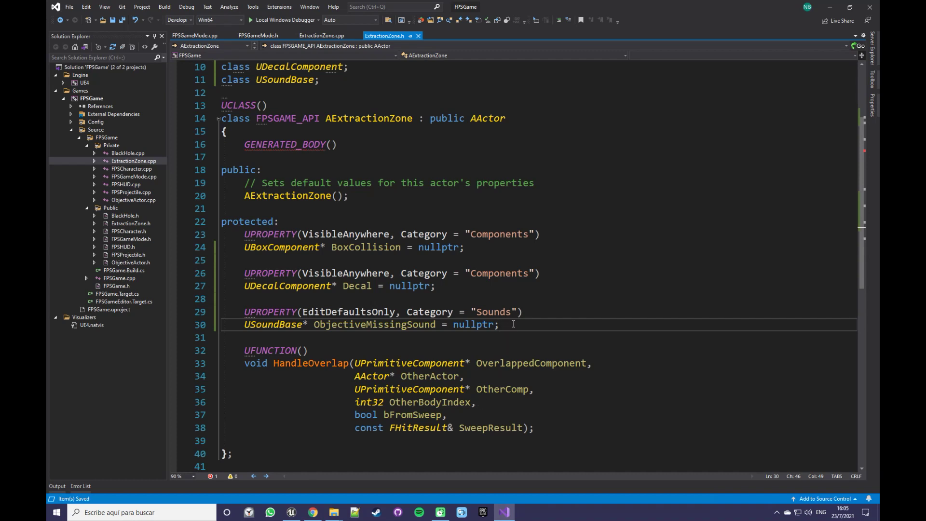
# Check the constructor declaration in ExtractionZone.h, then move to ExtractionZone.cpp with Ctrl+K, Ctrl+O.
pyautogui.click(398, 336)
pyautogui.click(512, 328)
pyautogui.click(402, 197)
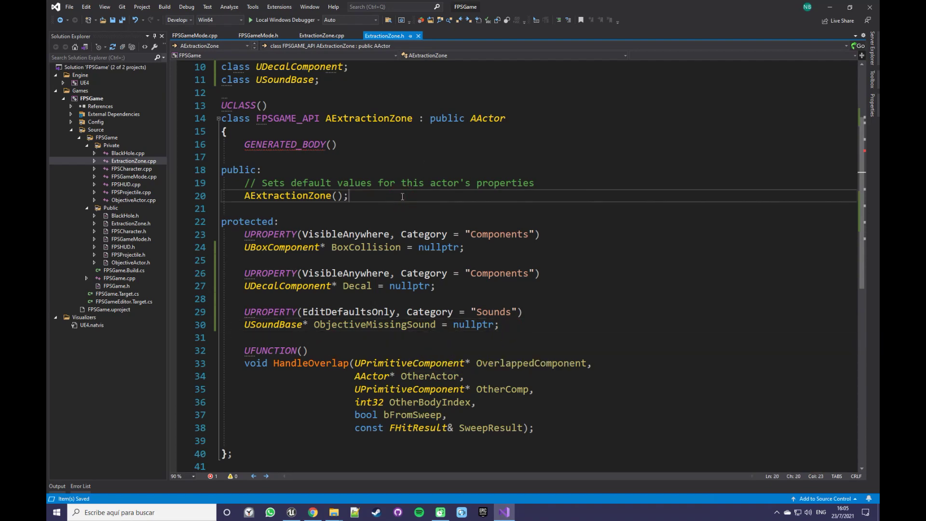
pyautogui.hotkey('ctrl', 'o')
pyautogui.scroll(8, 479, 296)
pyautogui.scroll(3, 479, 296)
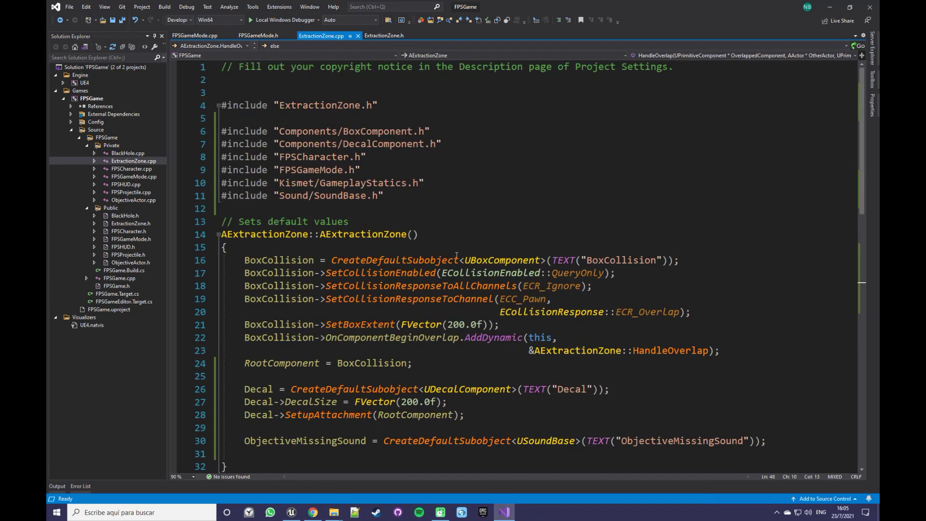
pyautogui.scroll(-4, 479, 296)
# Highlight the ObjectiveMissingSound creation line in the .cpp constructor, then switch to Unreal Editor.
pyautogui.moveTo(771, 291); pyautogui.dragTo(598, 265)
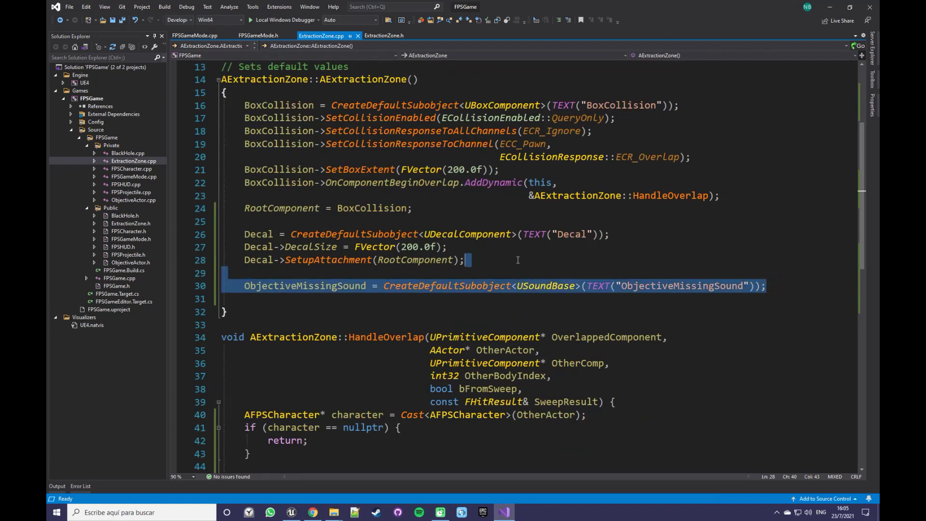
pyautogui.click(528, 267)
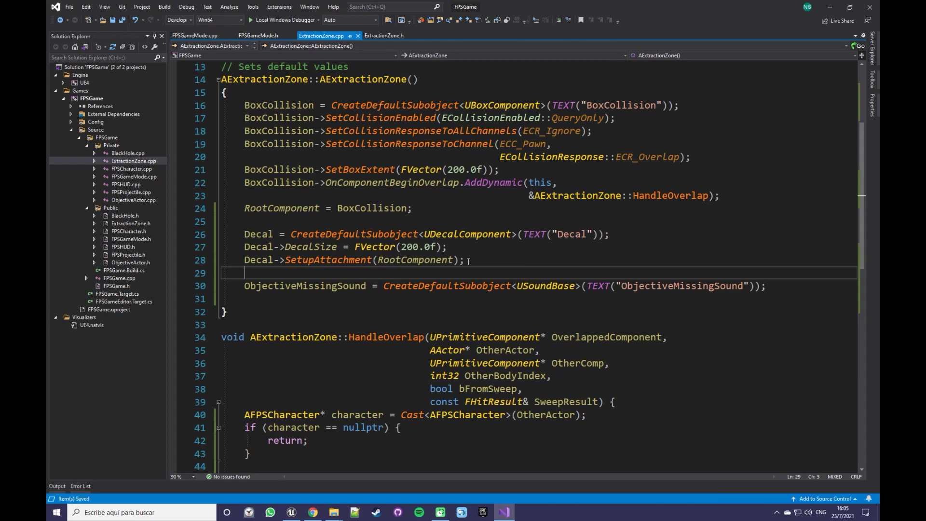
pyautogui.click(301, 510)
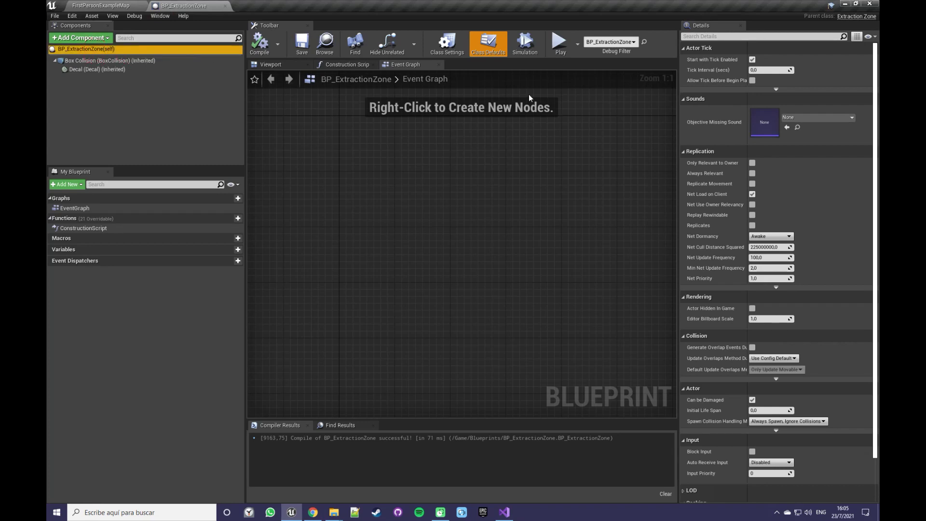
# Set Objective Missing Sound to CompileFailed_Cue, compile BP_ExtractionZone, and return to FirstPersonExampleMap.
pyautogui.click(815, 117)
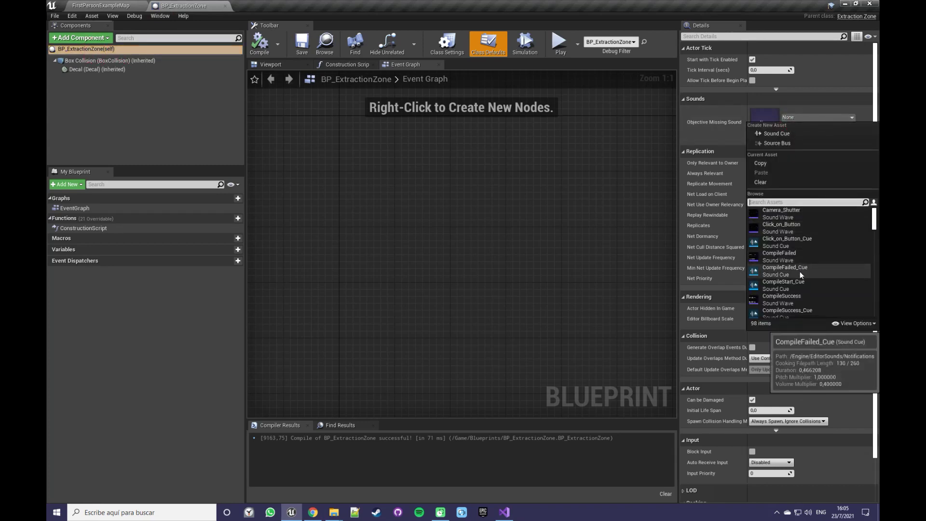
pyautogui.click(801, 256)
pyautogui.click(259, 43)
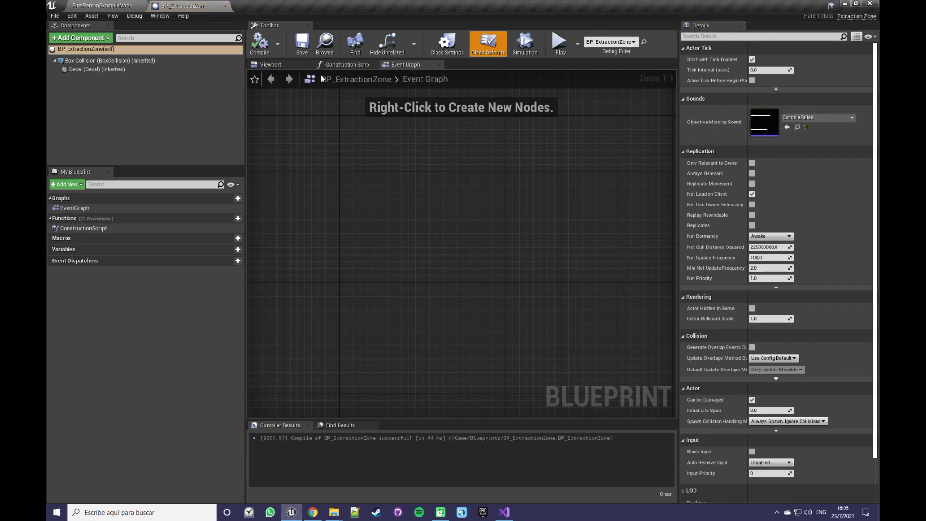
pyautogui.click(114, 6)
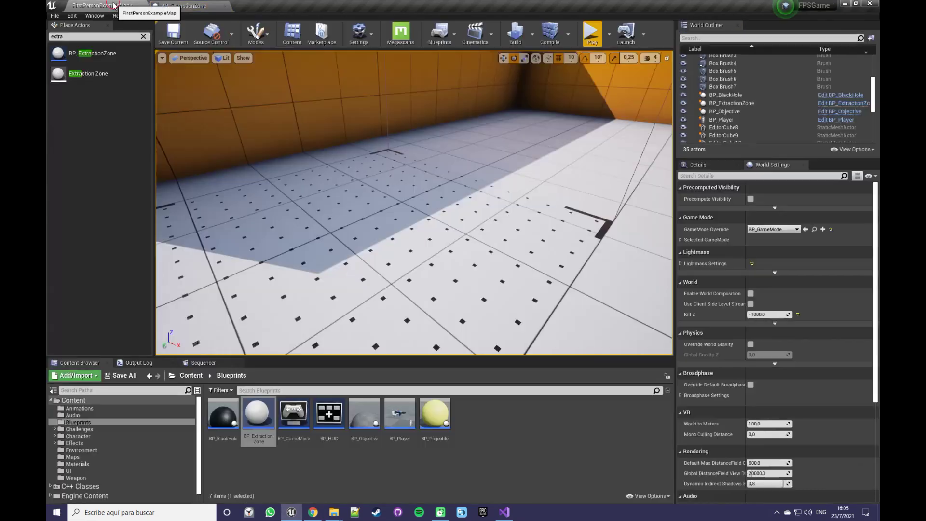
pyautogui.click(593, 32)
pyautogui.press('w')
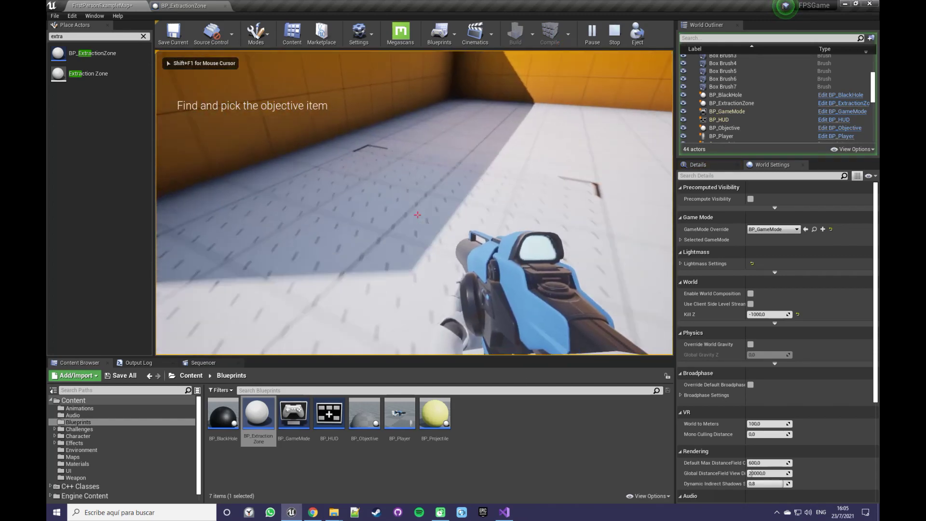
pyautogui.press('w')
pyautogui.press('w')
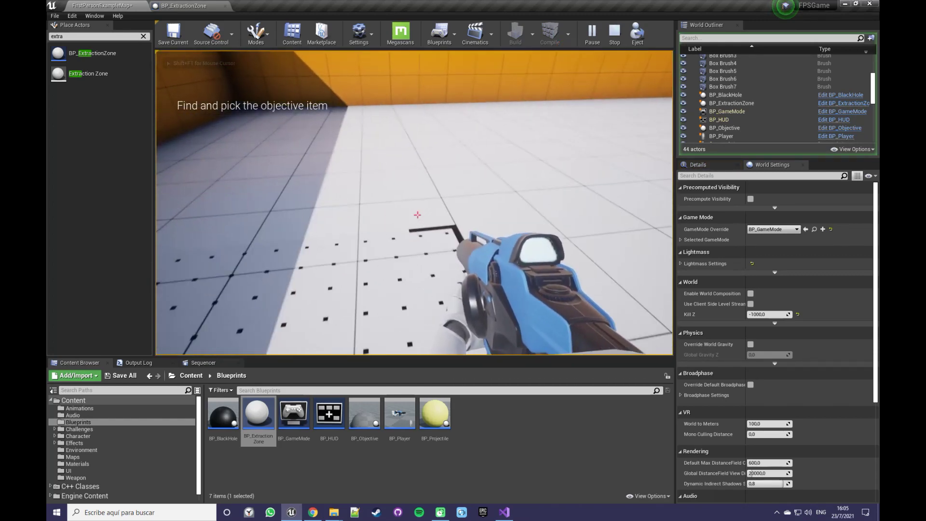
pyautogui.press('w')
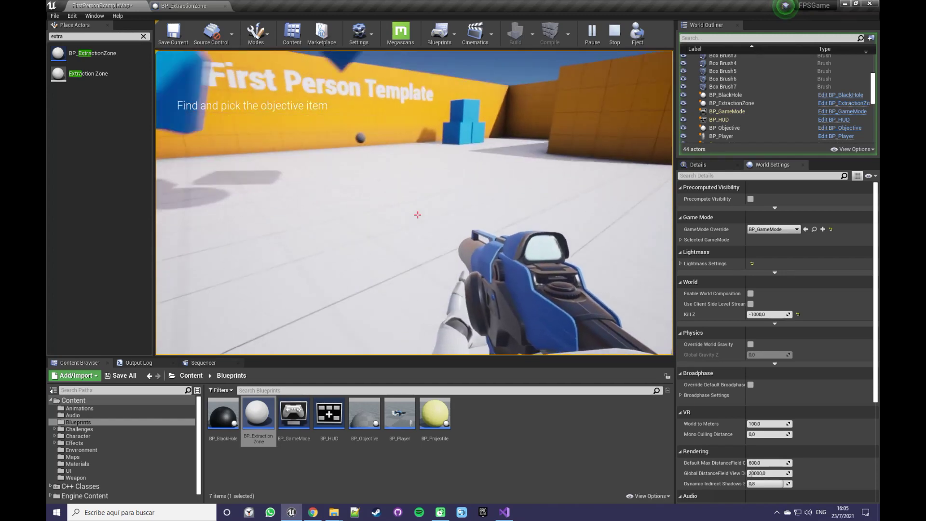
pyautogui.press('w')
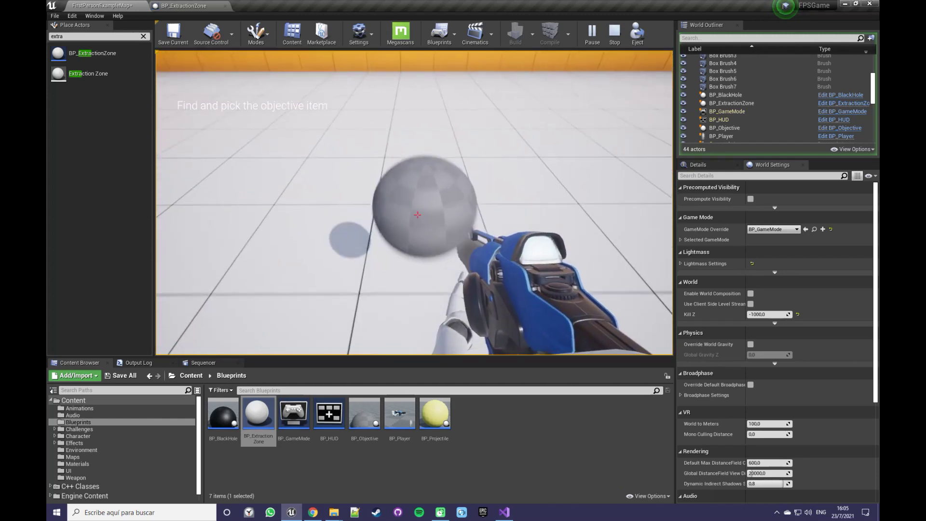
pyautogui.press('w')
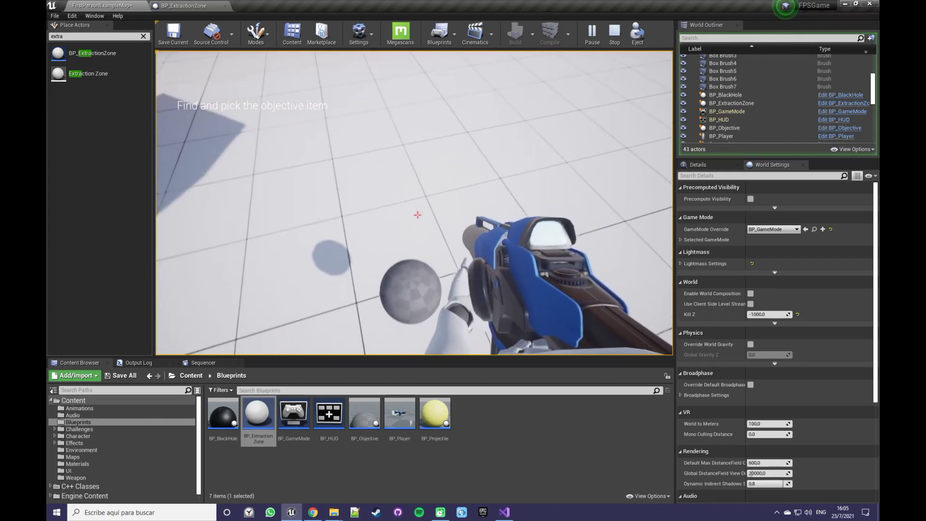
pyautogui.press('w')
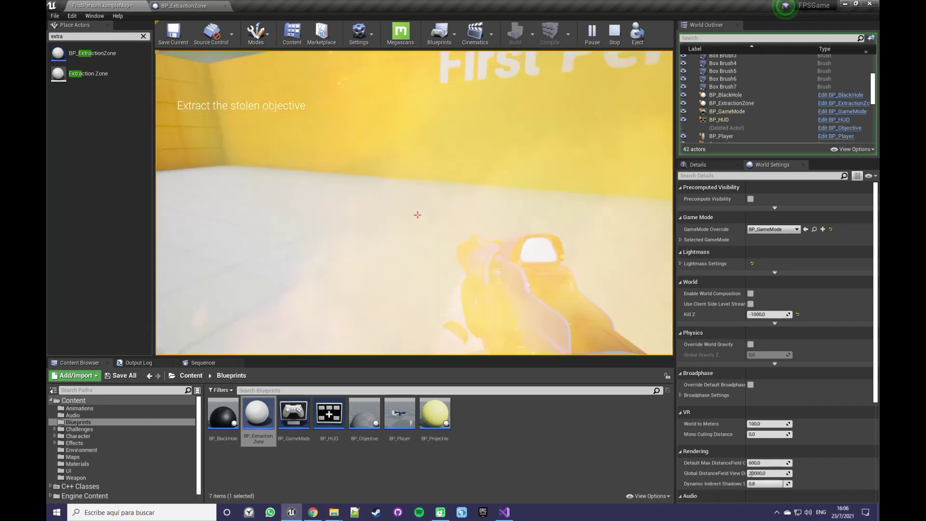
pyautogui.press('w')
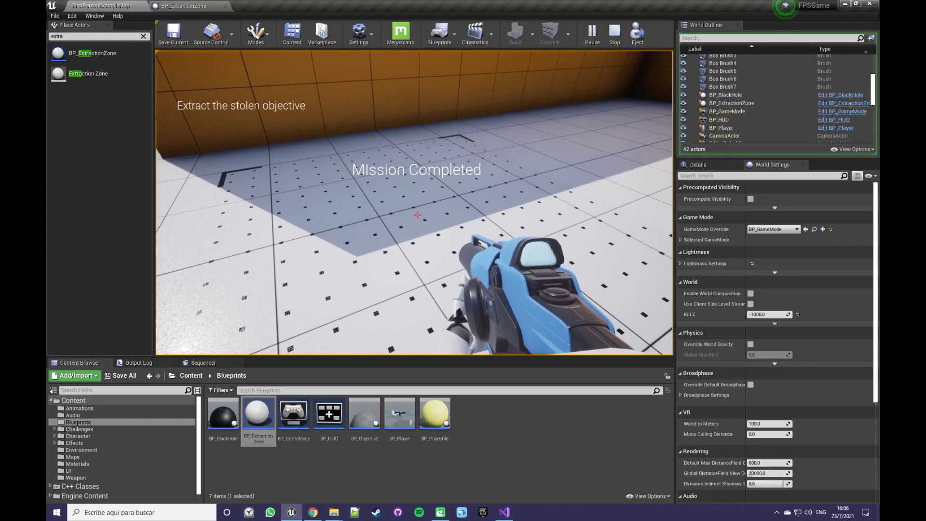
pyautogui.press('Escape')
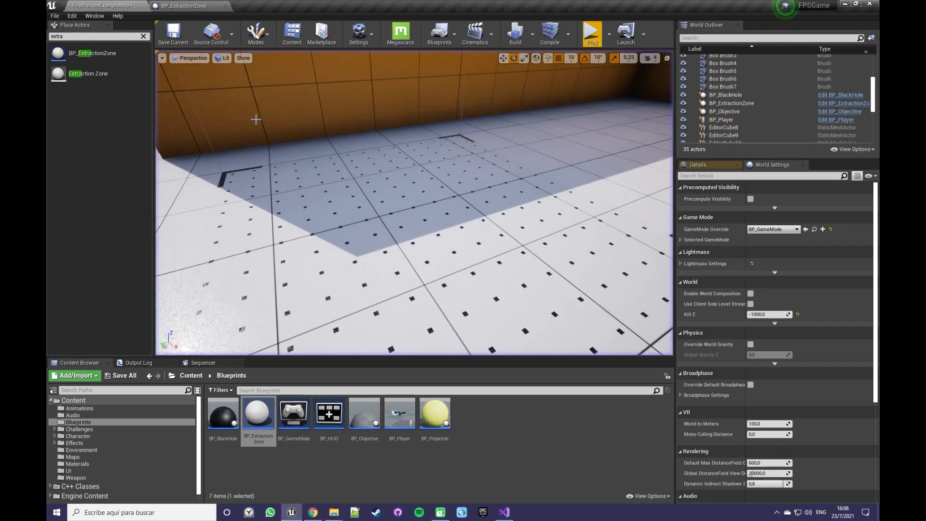
# Start a play session, select the objective sphere in the level, and show its Details.
pyautogui.hotkey('alt', 'p')
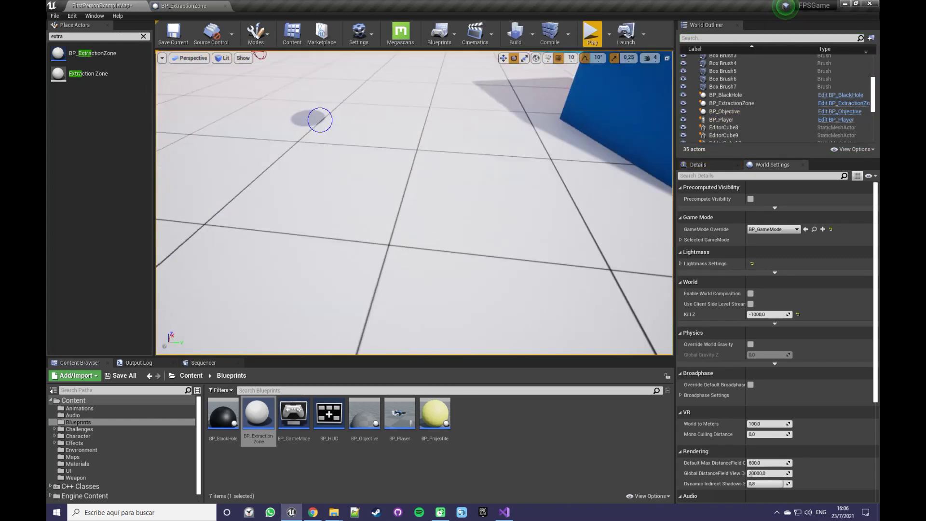
pyautogui.click(347, 141)
pyautogui.press('w')
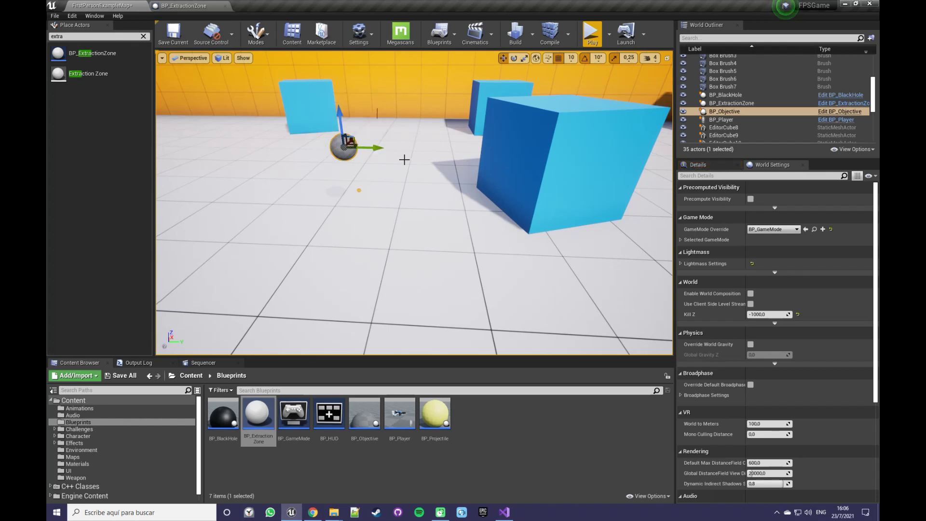
pyautogui.click(698, 163)
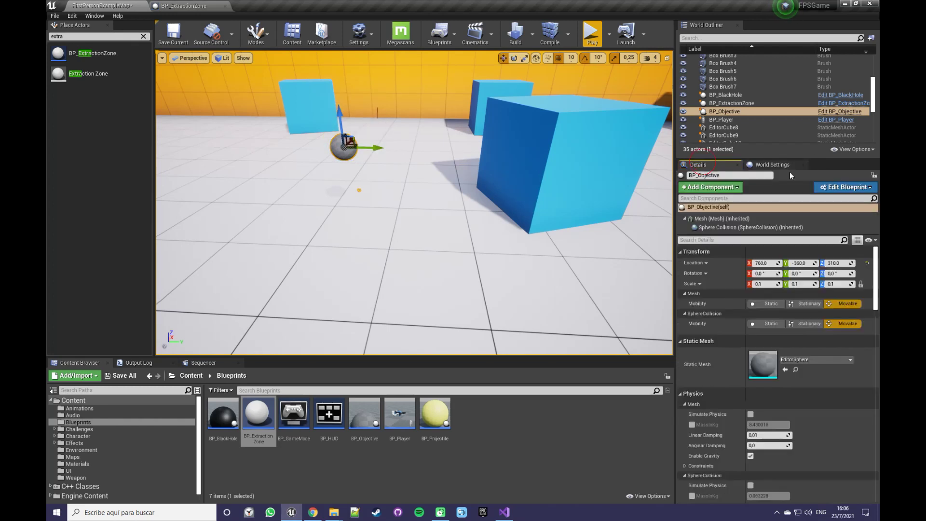
# Open BP_Objective in the full Blueprint editor and dock it as an editor tab.
pyautogui.click(850, 188)
pyautogui.click(849, 204)
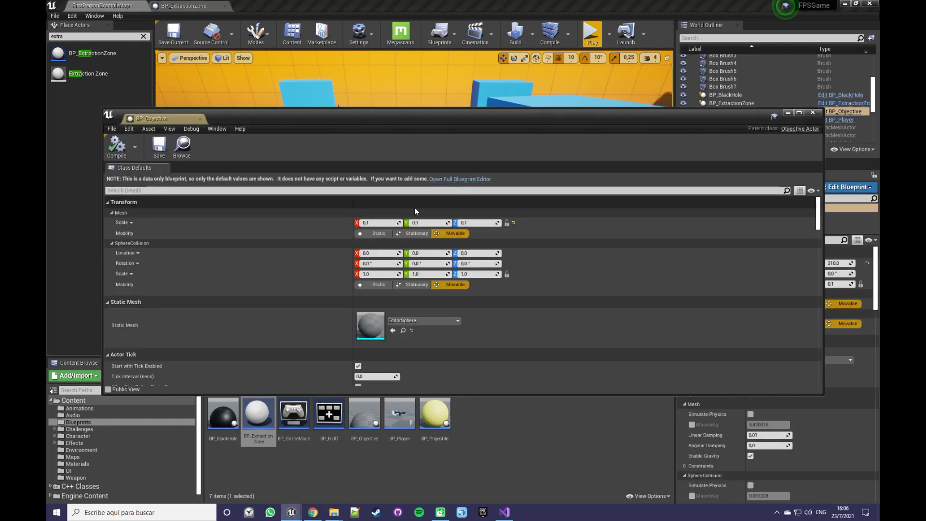
pyautogui.moveTo(179, 118); pyautogui.dragTo(261, 6)
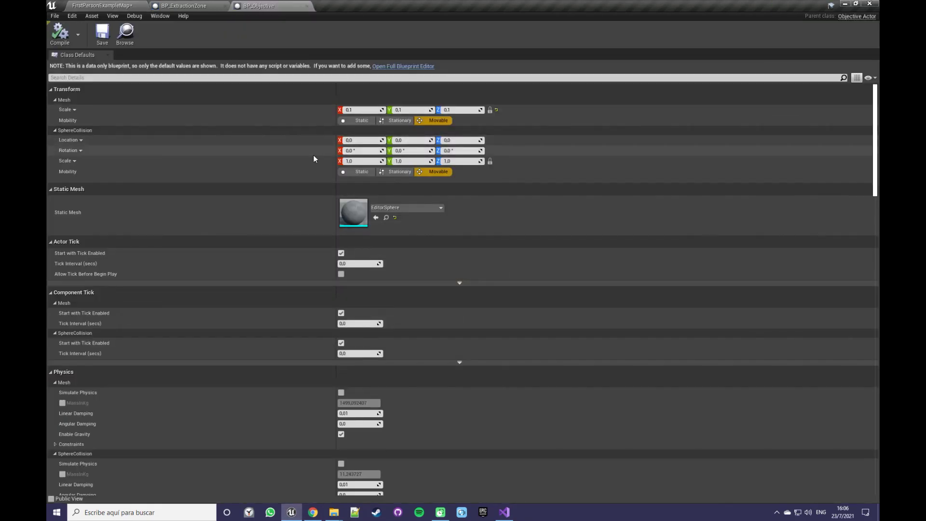
pyautogui.click(405, 66)
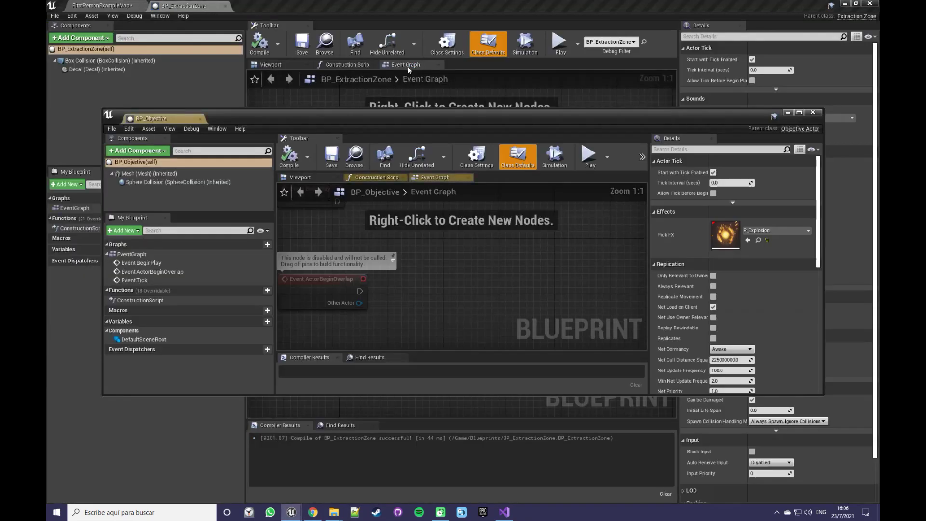
pyautogui.moveTo(193, 119); pyautogui.dragTo(270, 5)
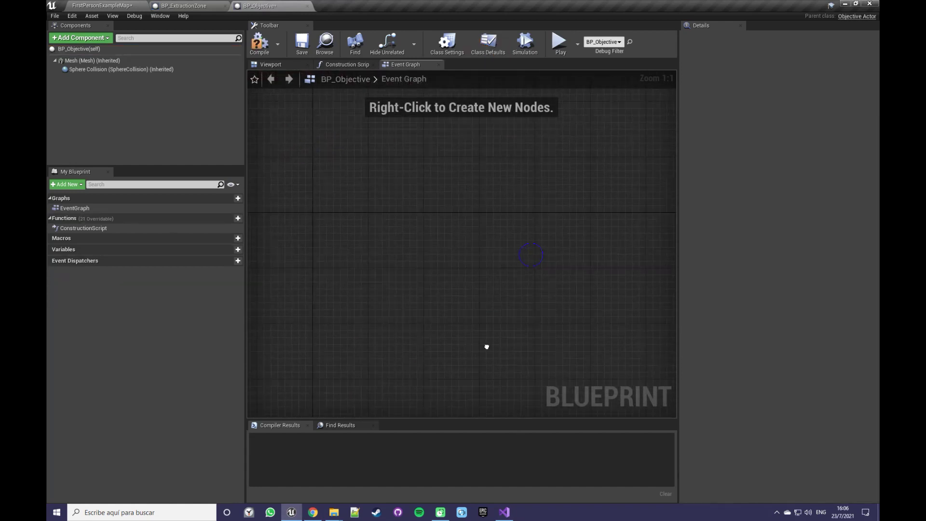
# Raise BP_Objective's Sphere Collision radius from 32 to 256, then go back to the level tab.
pyautogui.click(102, 69)
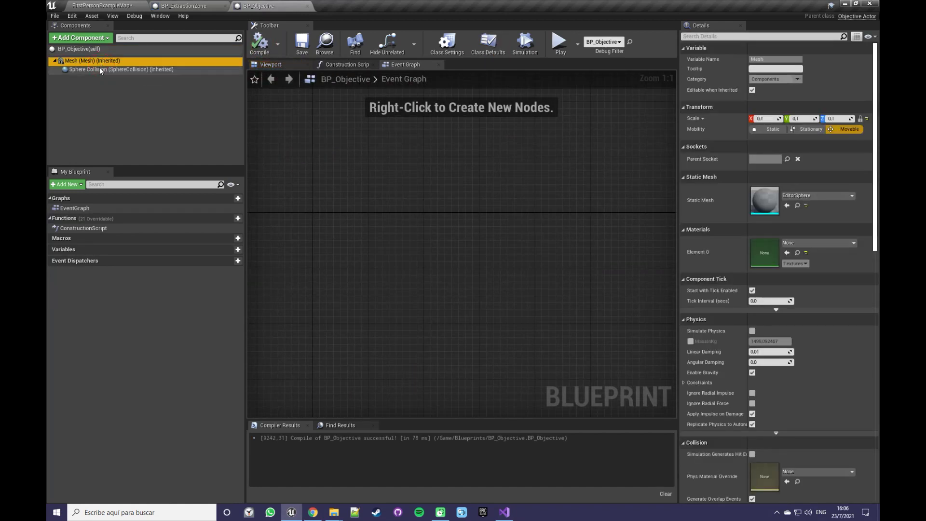
pyautogui.click(281, 65)
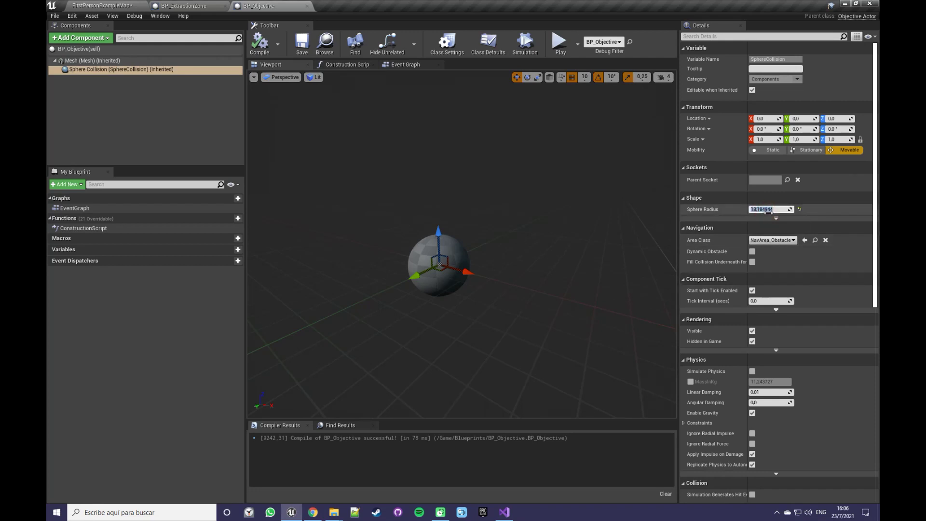
pyautogui.moveTo(409, 140); pyautogui.dragTo(409, 140, button='right')
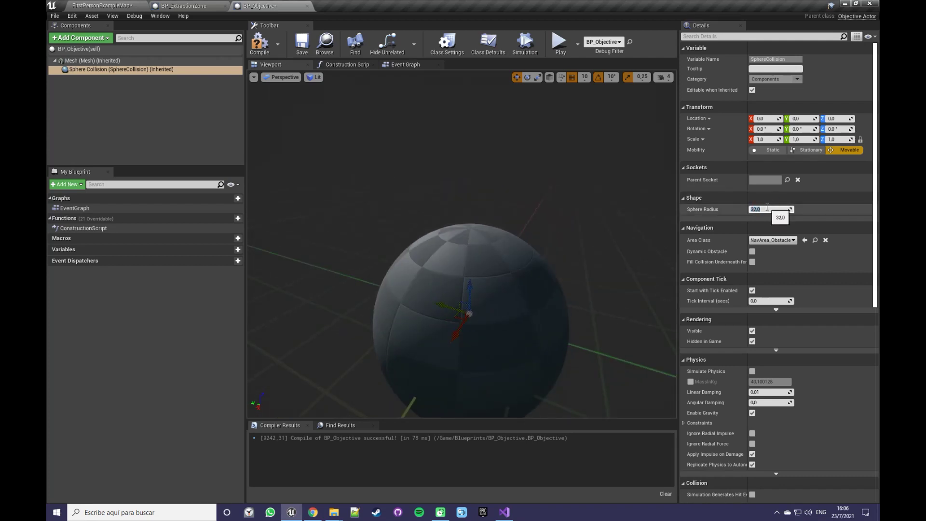
pyautogui.moveTo(462, 241); pyautogui.dragTo(462, 241, button='right')
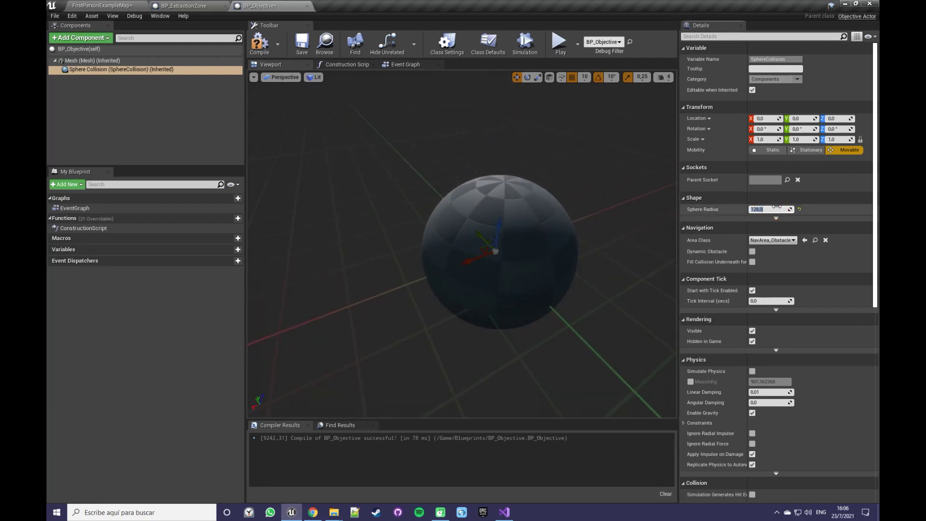
pyautogui.write('256')
pyautogui.press('Return')
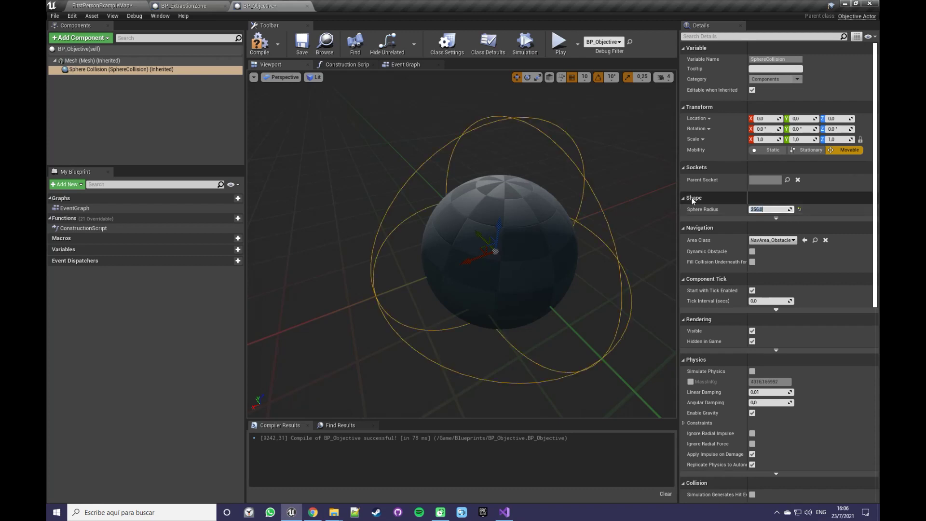
pyautogui.click(101, 5)
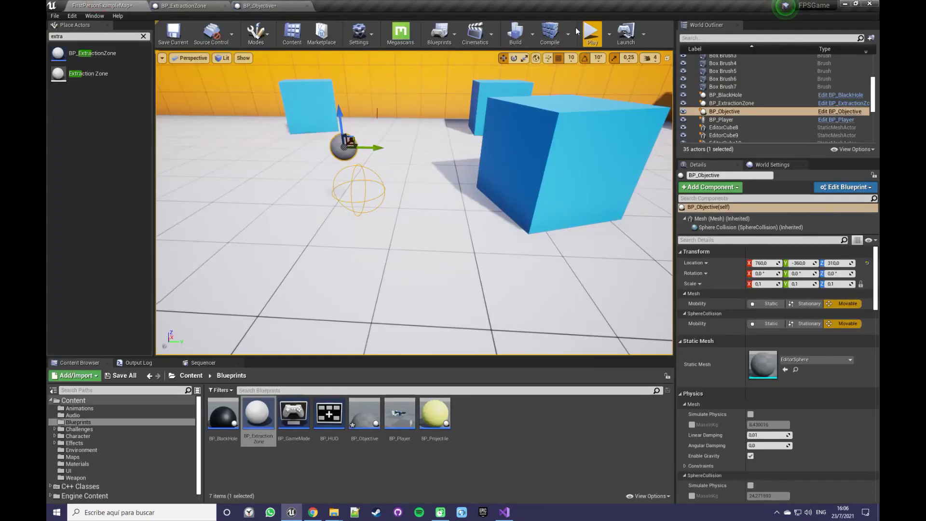
# Play the level, pick up the objective, and carry it to the extraction zone for Mission Completed.
pyautogui.click(592, 33)
pyautogui.press('w')
pyautogui.click(418, 215)
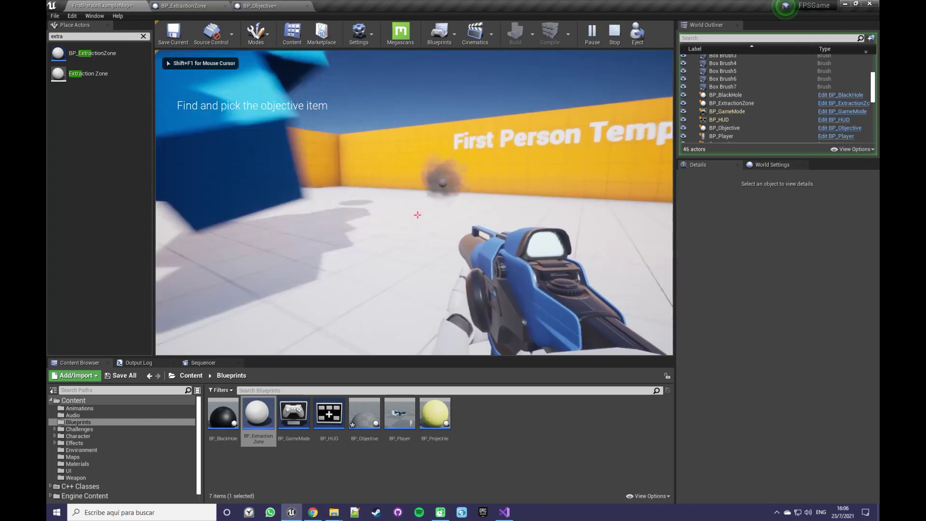
pyautogui.press('w')
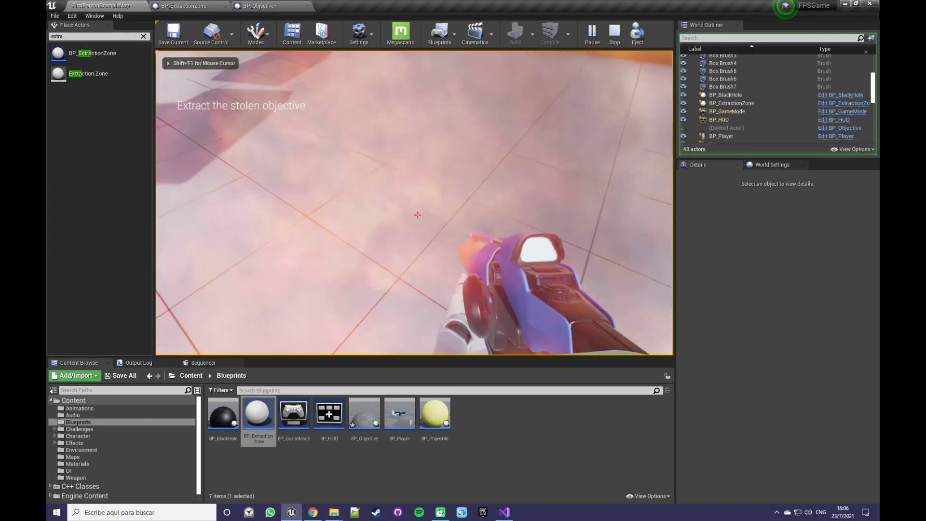
pyautogui.press('w')
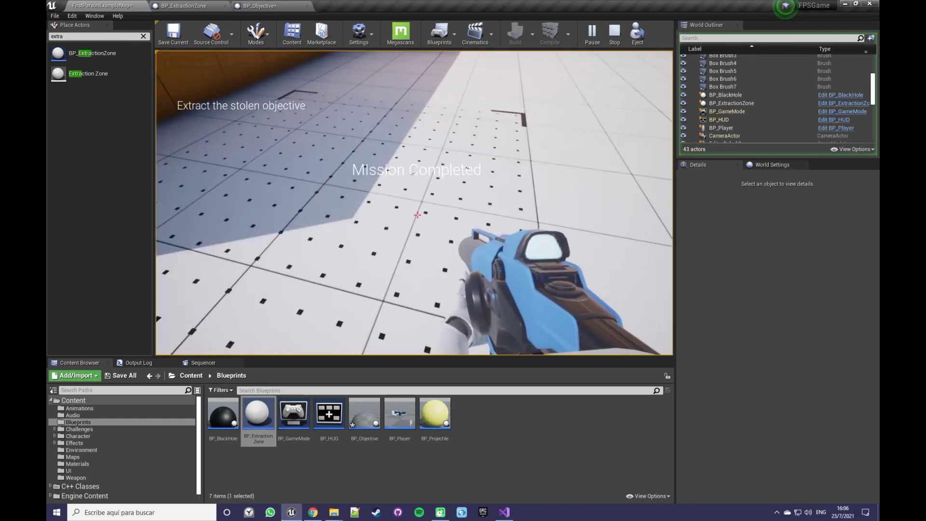